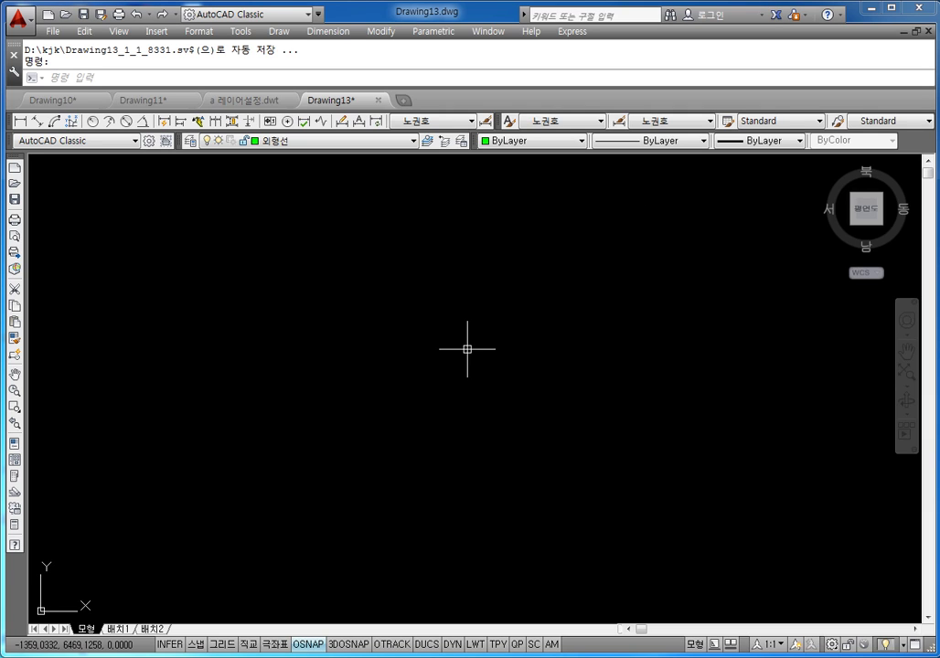
# Draw a circle of diameter 18 at a chosen centre point
pyautogui.press('Escape')
pyautogui.press('Escape')
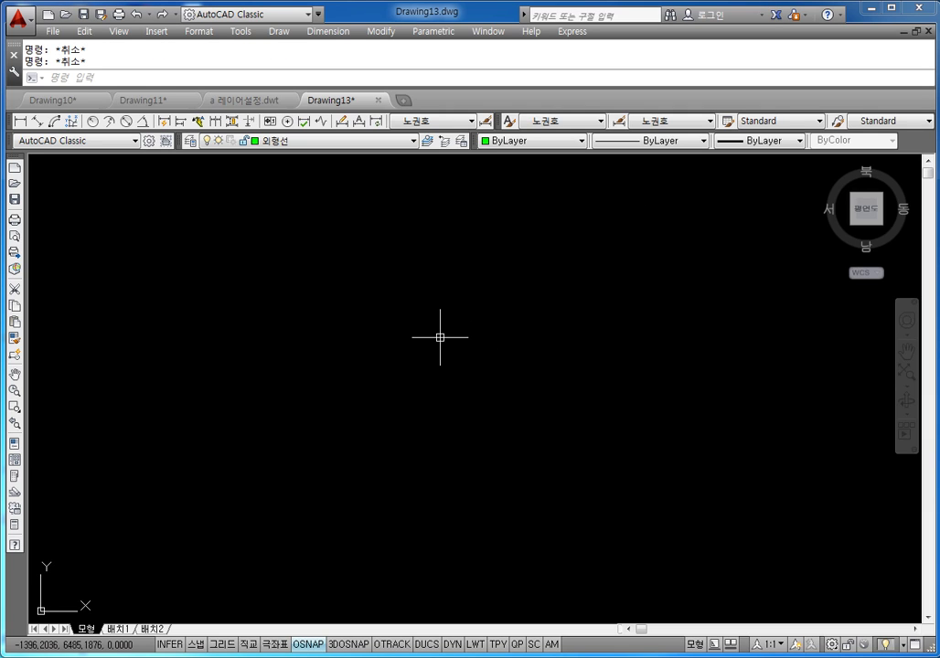
pyautogui.write('c')
pyautogui.press('Return')
pyautogui.click(406, 384)
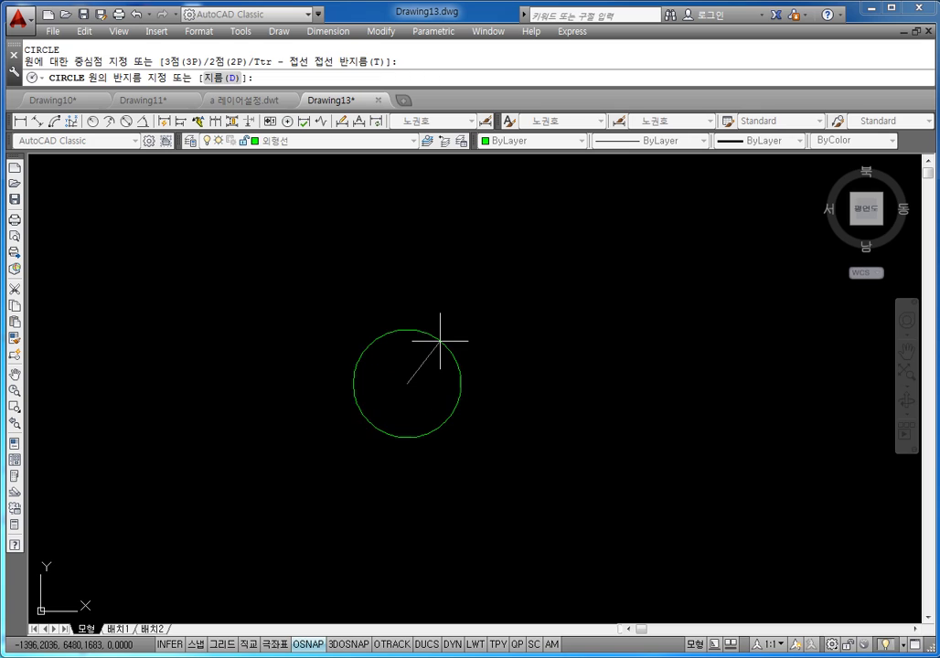
pyautogui.write('d')
pyautogui.press('Return')
pyautogui.write('1')
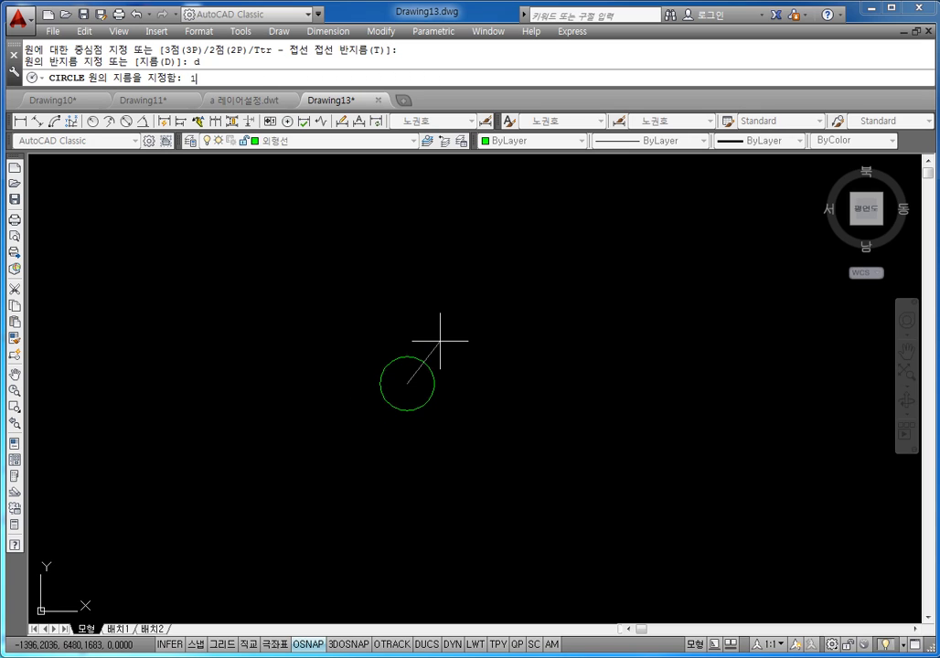
pyautogui.write('8')
pyautogui.press('Return')
pyautogui.scroll(10, 440, 341)
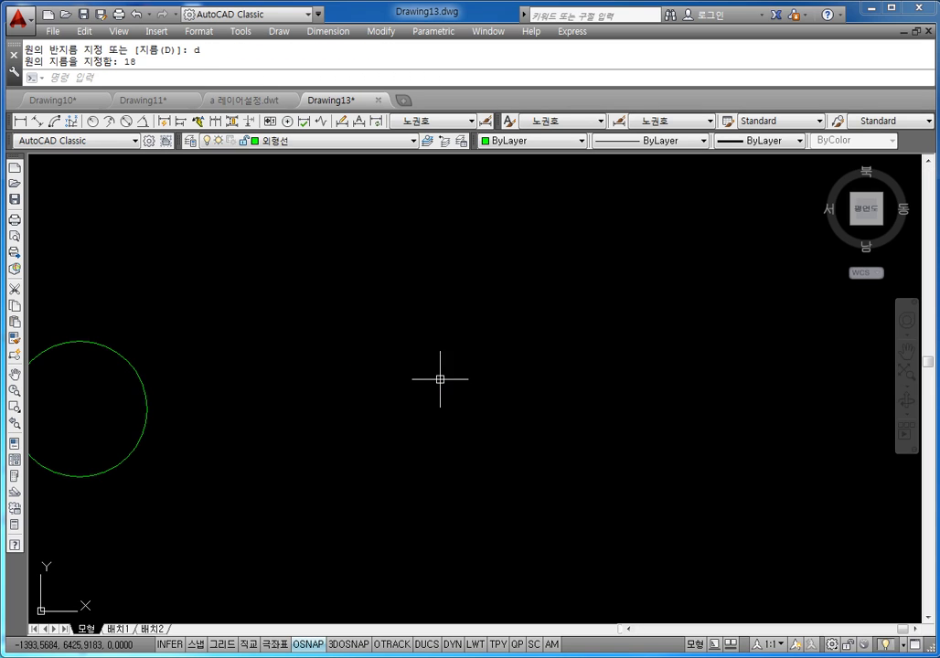
pyautogui.moveTo(212, 378)
pyautogui.mouseDown(button='middle')
pyautogui.moveTo(252, 363)
pyautogui.moveTo(380, 355)
pyautogui.mouseUp(button='middle')
pyautogui.press('Escape')
pyautogui.press('Escape')
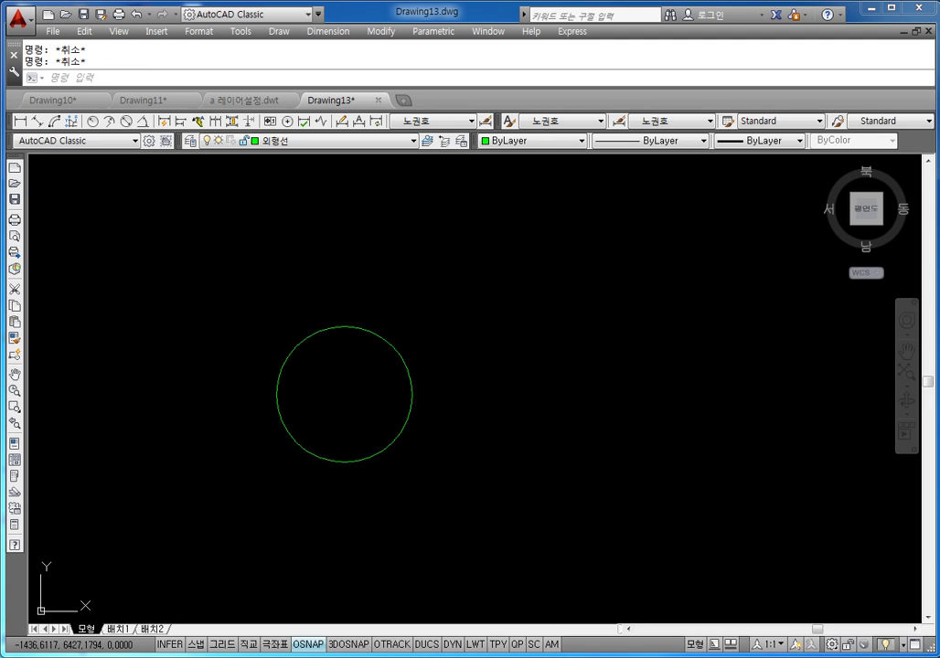
# Draw a diameter-38 circle on the same centre as the 18 circle
pyautogui.write('c')
pyautogui.press('Return')
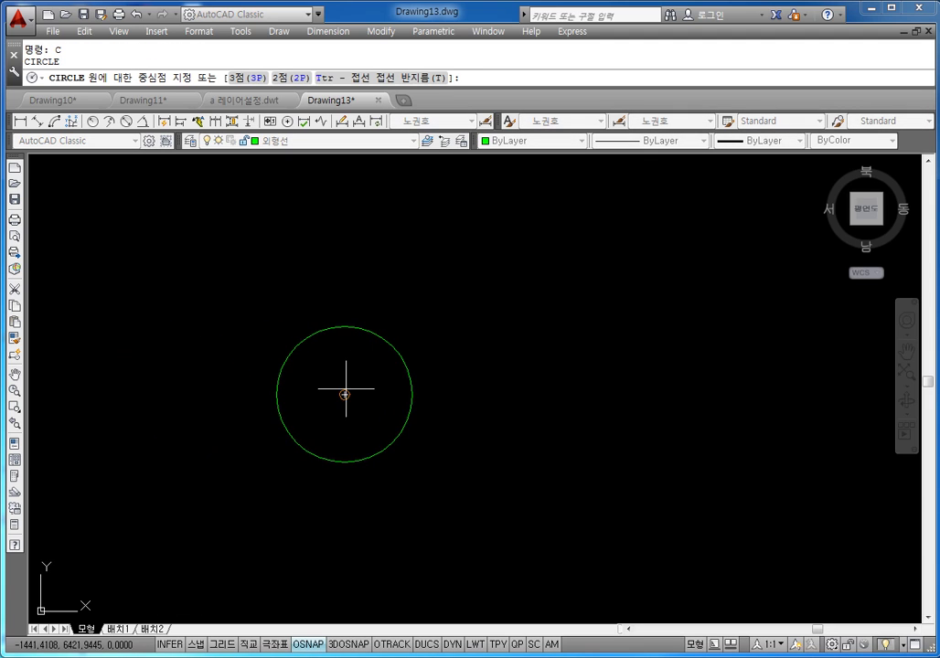
pyautogui.click(345, 394)
pyautogui.write('d')
pyautogui.press('Return')
pyautogui.write('3')
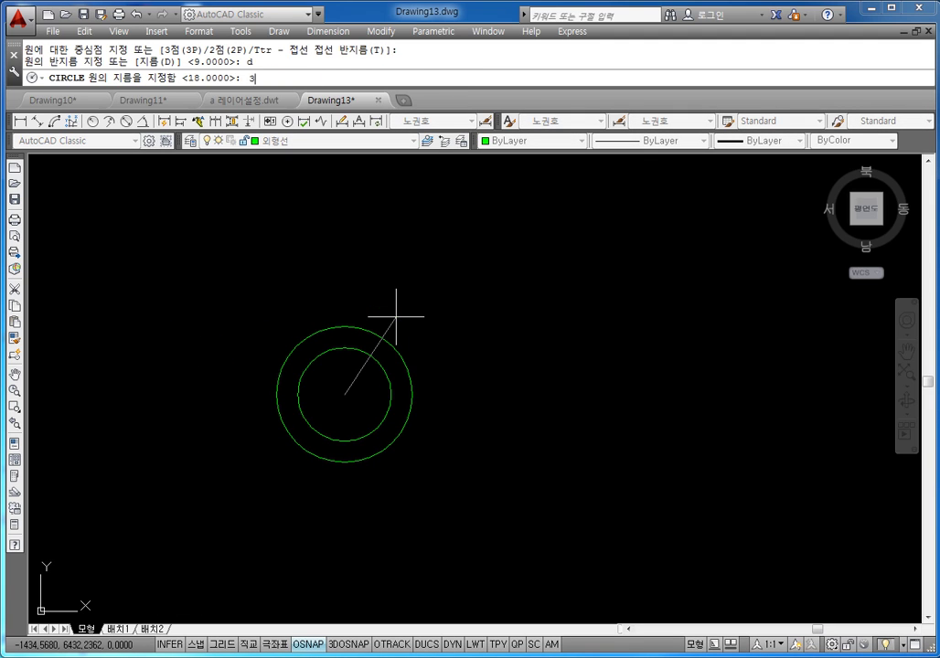
pyautogui.write('8')
pyautogui.press('Return')
pyautogui.press('Escape')
pyautogui.scroll(-3, 411, 346)
pyautogui.moveTo(421, 350); pyautogui.dragTo(472, 339, button='middle')
pyautogui.press('Escape')
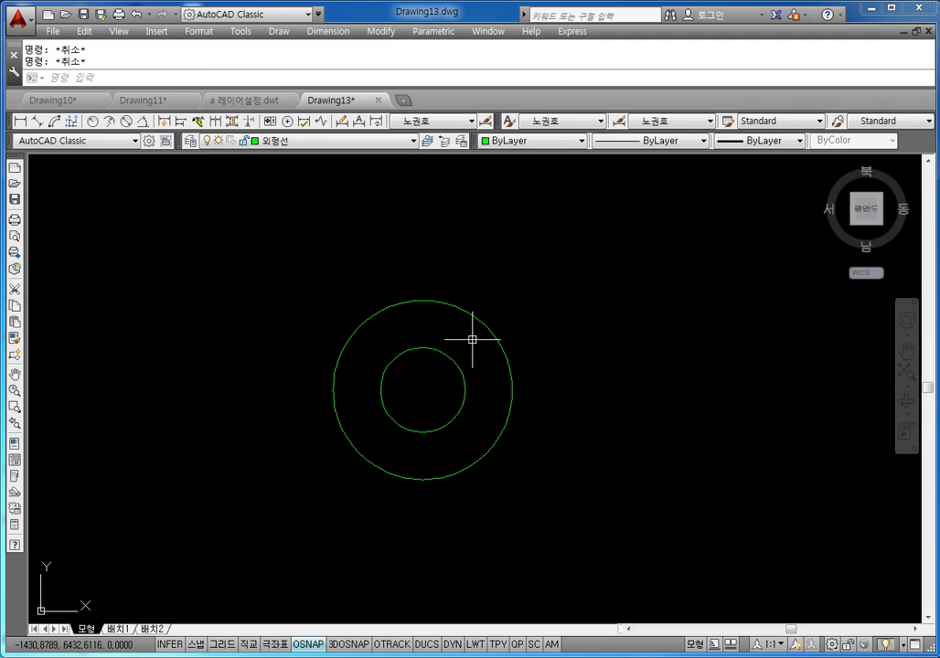
# Draw the diameter-130 rim circle on the common hub centre
pyautogui.write('x')
pyautogui.press('Return')
pyautogui.press('Escape')
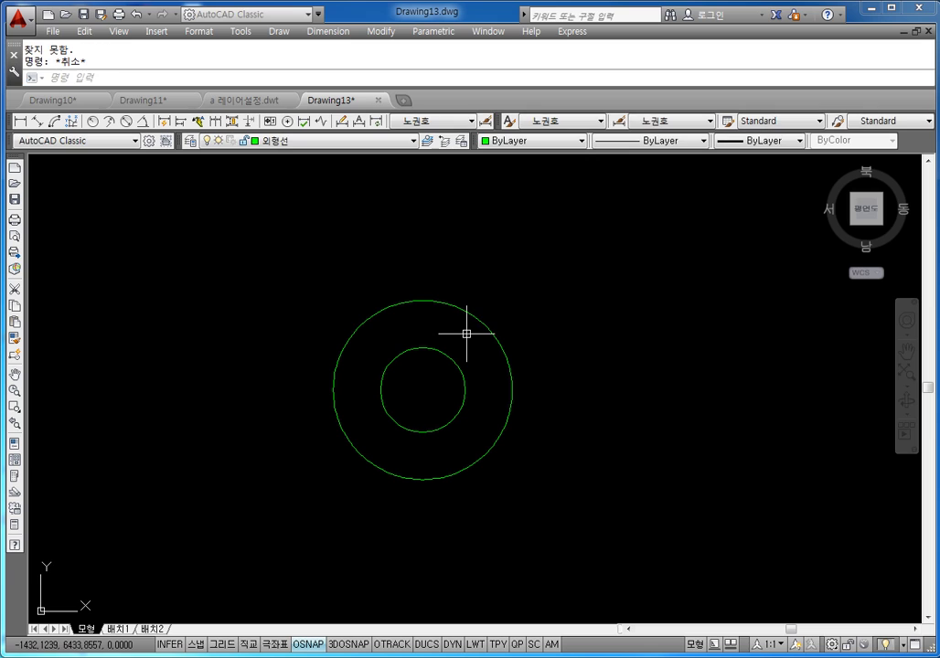
pyautogui.write('c')
pyautogui.press('Return')
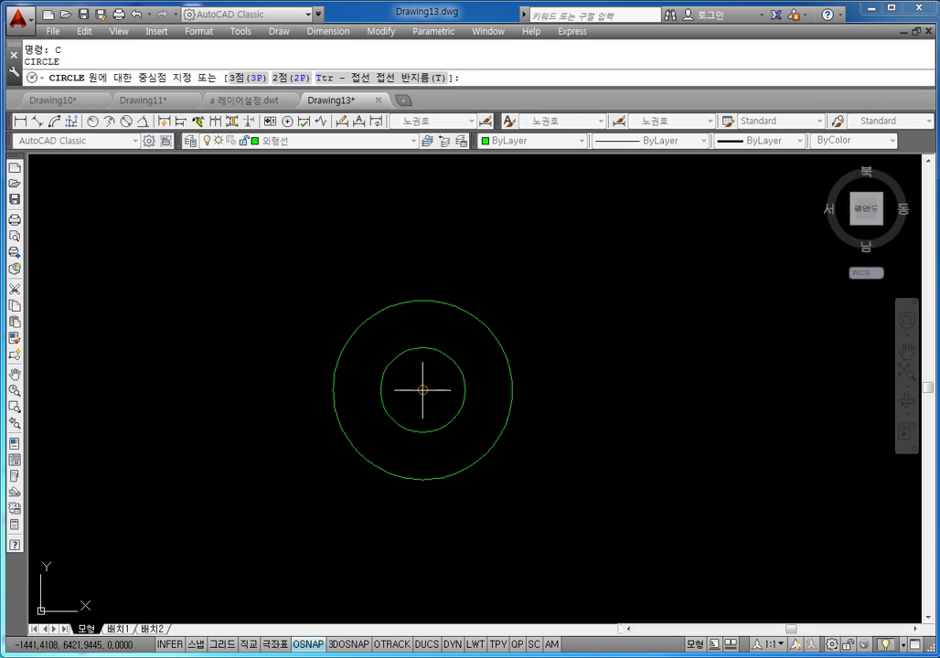
pyautogui.click(423, 390)
pyautogui.write('d')
pyautogui.press('Return')
pyautogui.write('1')
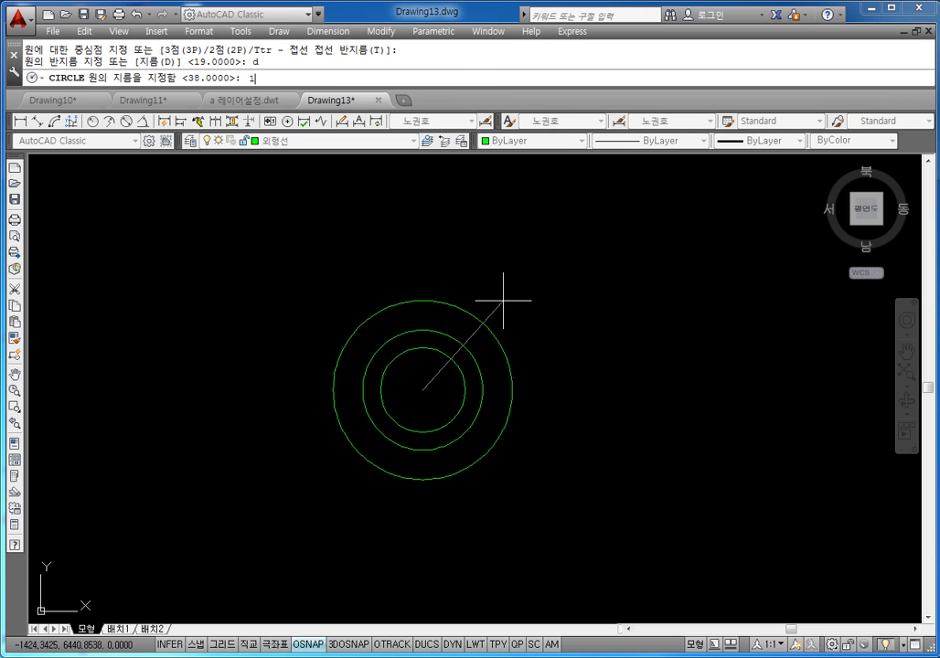
pyautogui.write('30')
pyautogui.press('Return')
pyautogui.press('Escape')
pyautogui.press('Escape')
# Pan the drawing left and start a CIRCLE using the two-point (2P) option
pyautogui.moveTo(579, 352); pyautogui.dragTo(504, 342, button='middle')
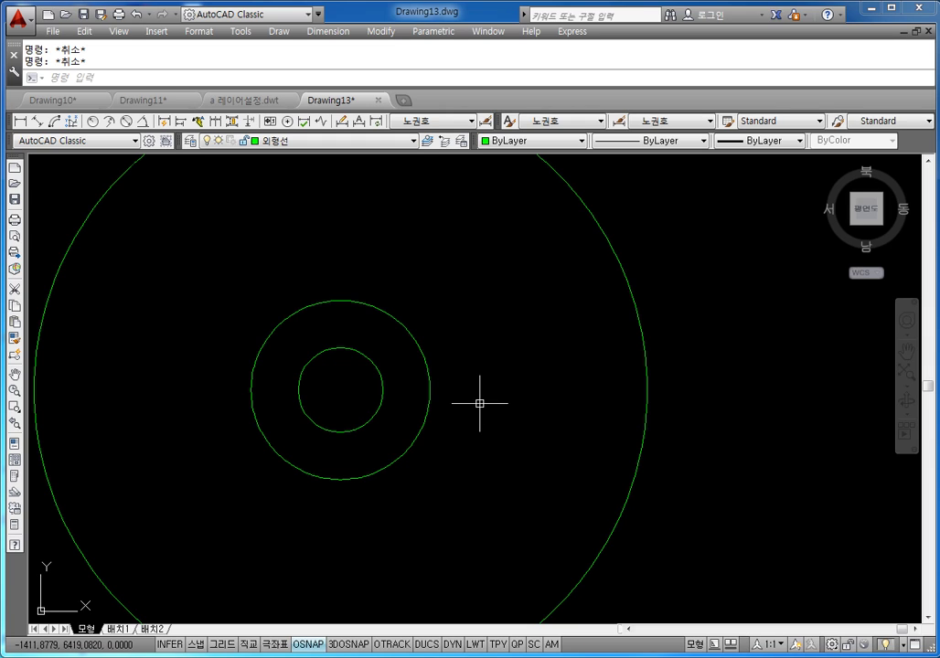
pyautogui.write('c')
pyautogui.press('Return')
pyautogui.write('2p')
pyautogui.press('Return')
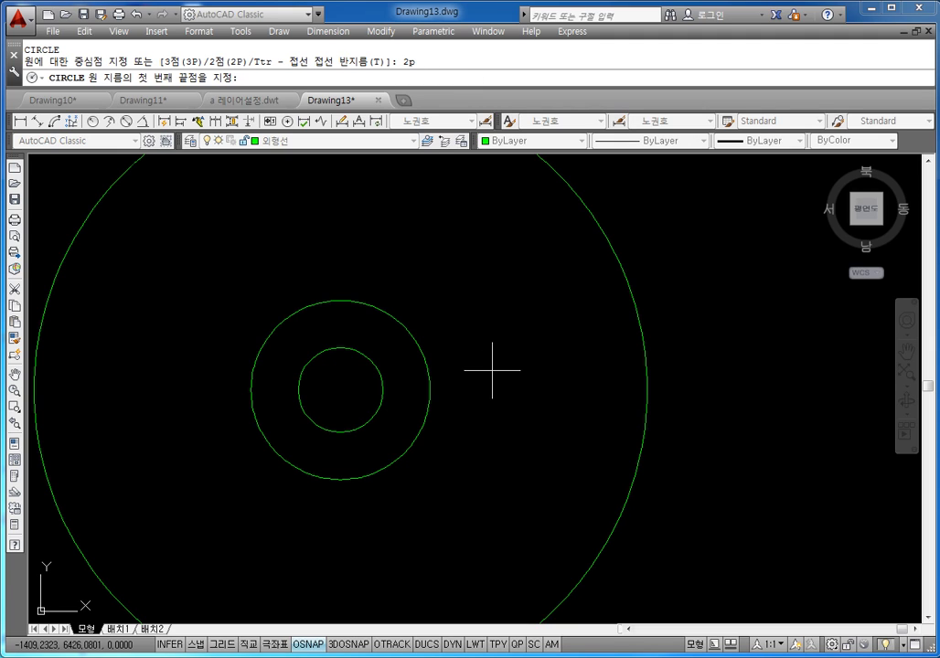
pyautogui.press('Escape')
pyautogui.press('Escape')
pyautogui.write('ㅇ')
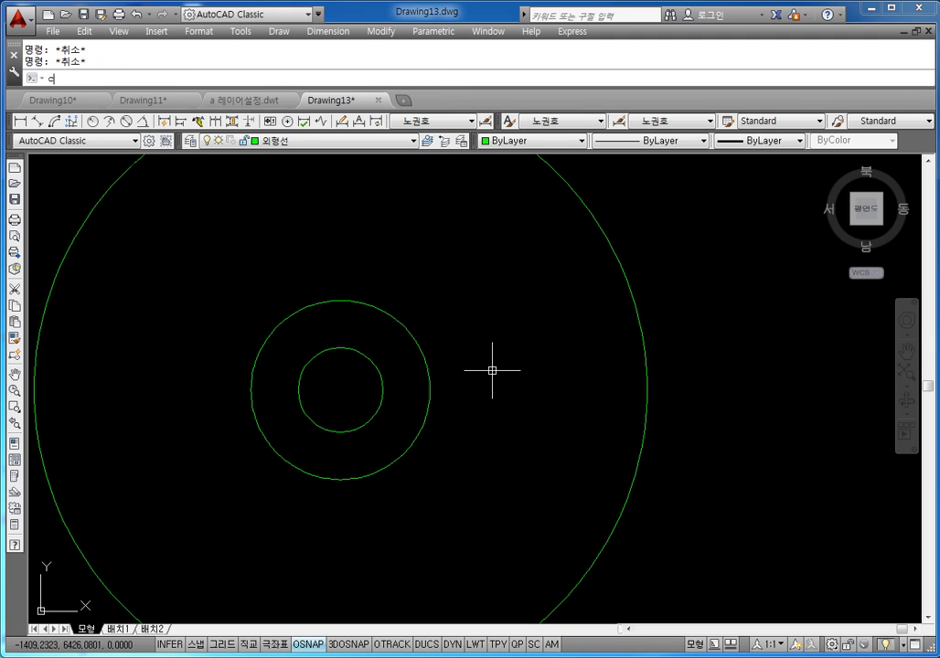
pyautogui.press('BackSpace')
pyautogui.write('c')
pyautogui.press('Return')
pyautogui.write('2p')
pyautogui.press('Return')
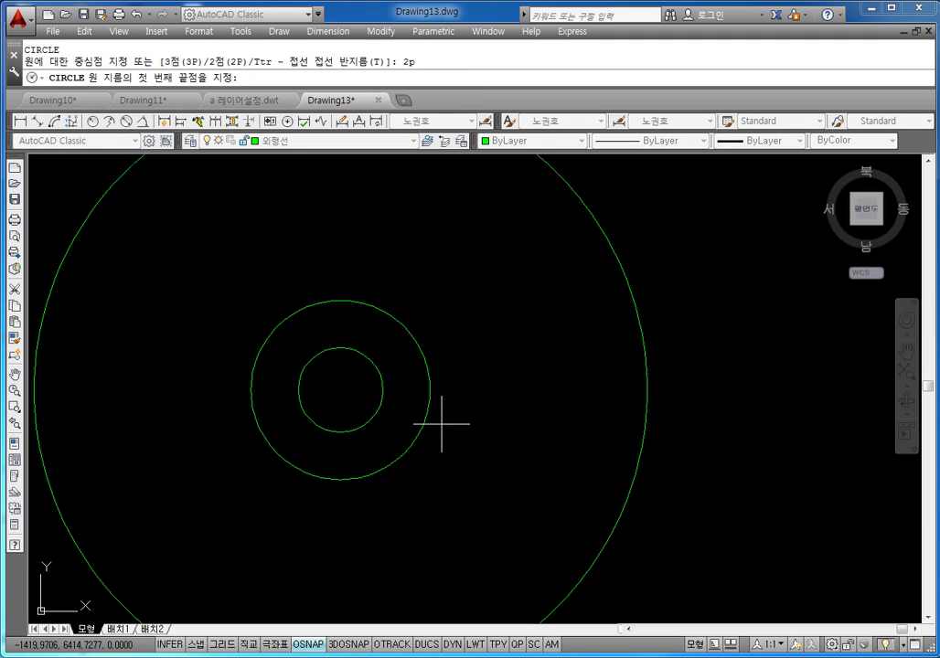
pyautogui.click(430, 389)
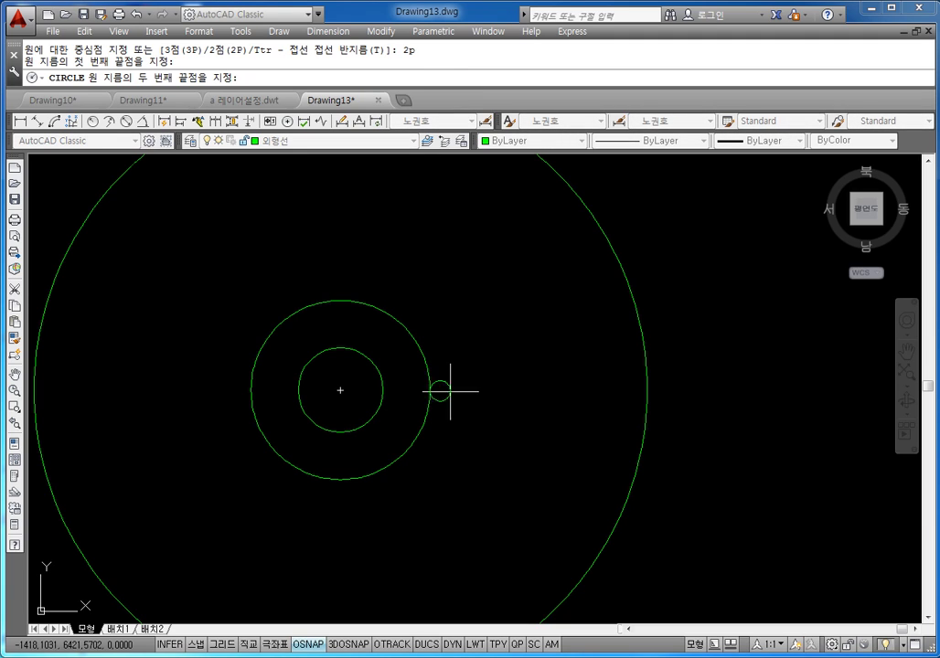
pyautogui.write('@')
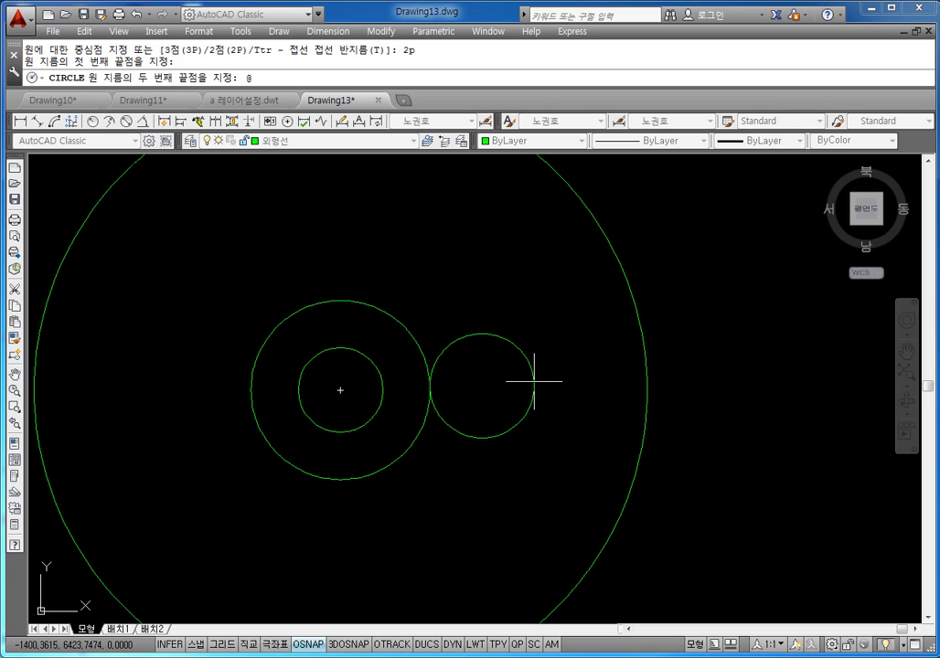
pyautogui.write('20,0')
pyautogui.press('Return')
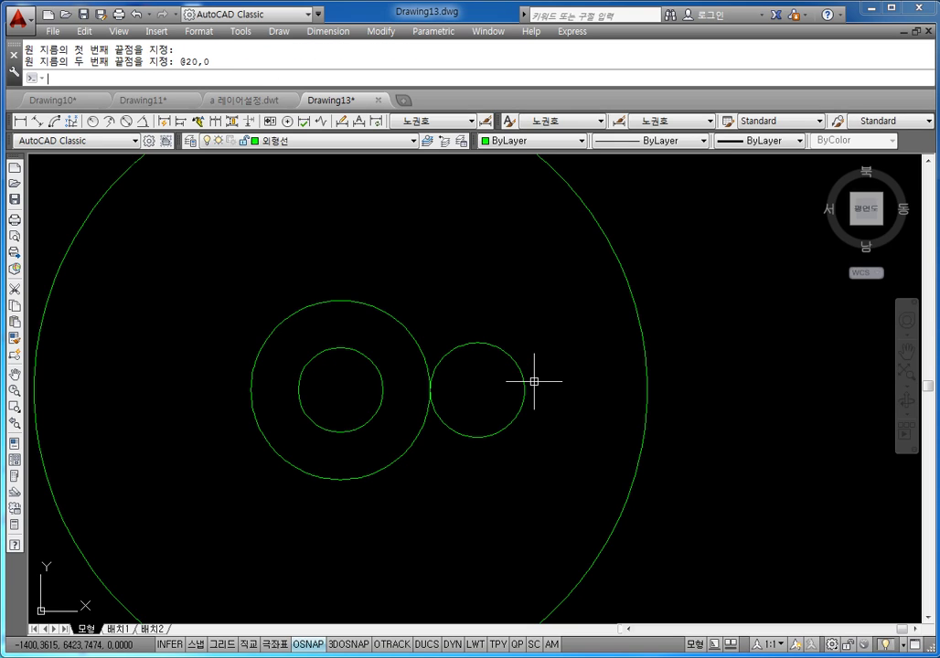
pyautogui.press('Escape')
pyautogui.press('Escape')
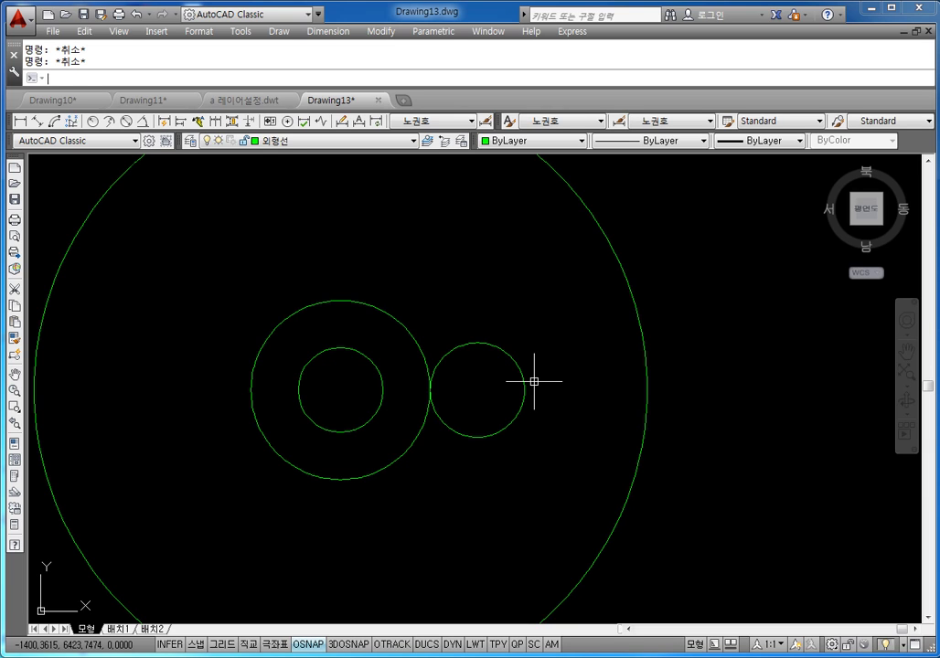
# Add a 10 linear dimension from the circles' touching point to the small circle's centre
pyautogui.click(21, 120)
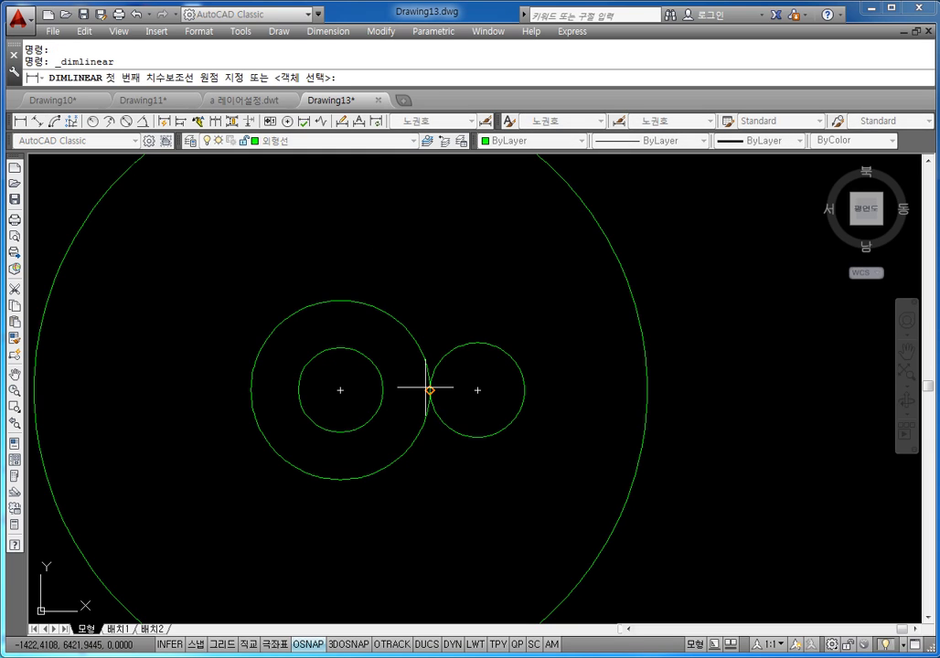
pyautogui.click(428, 389)
pyautogui.click(477, 390)
pyautogui.click(474, 468)
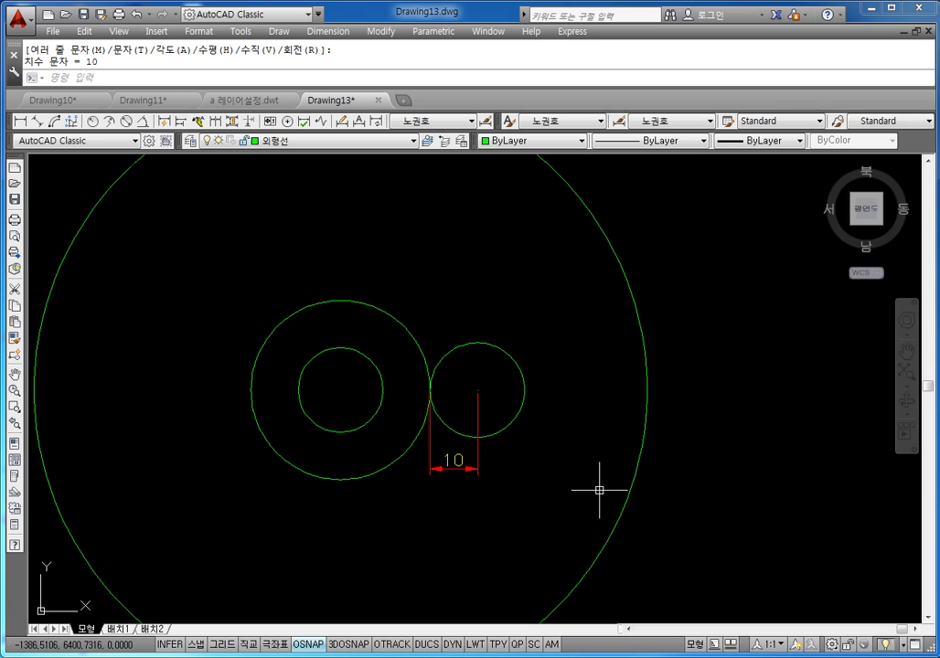
pyautogui.press('Escape')
pyautogui.press('Escape')
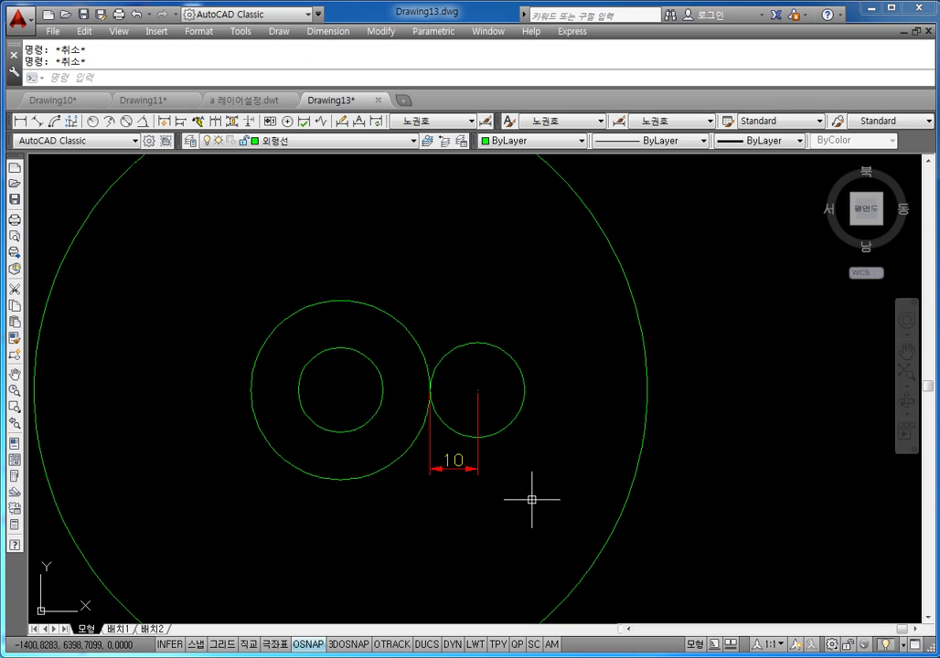
pyautogui.write('c')
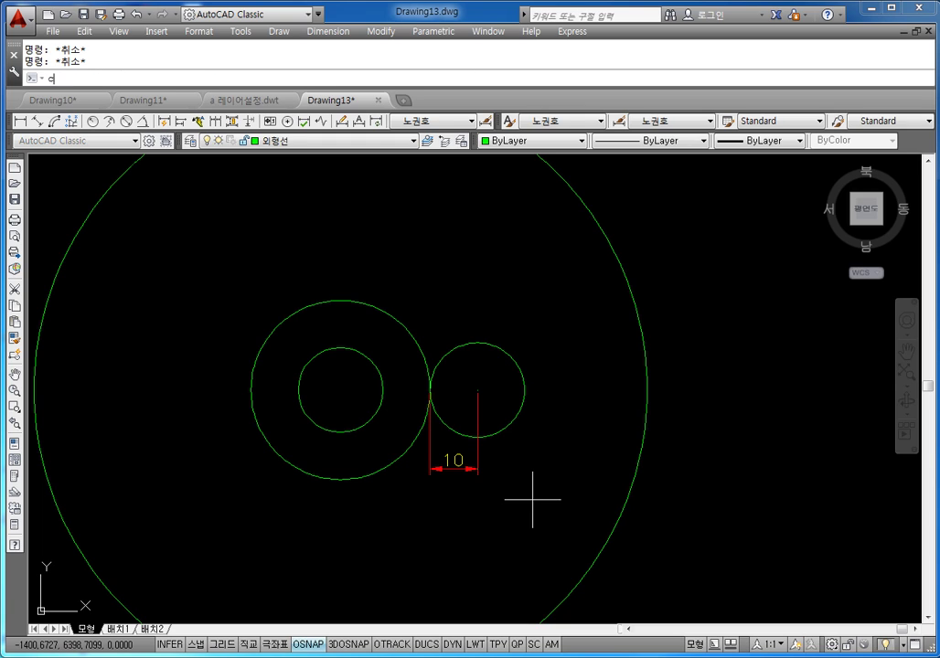
pyautogui.press('Return')
# Draw a radius-30 circle tangent to the diameter-20 circle and the 130 rim using Ttr
pyautogui.write('t')
pyautogui.press('Return')
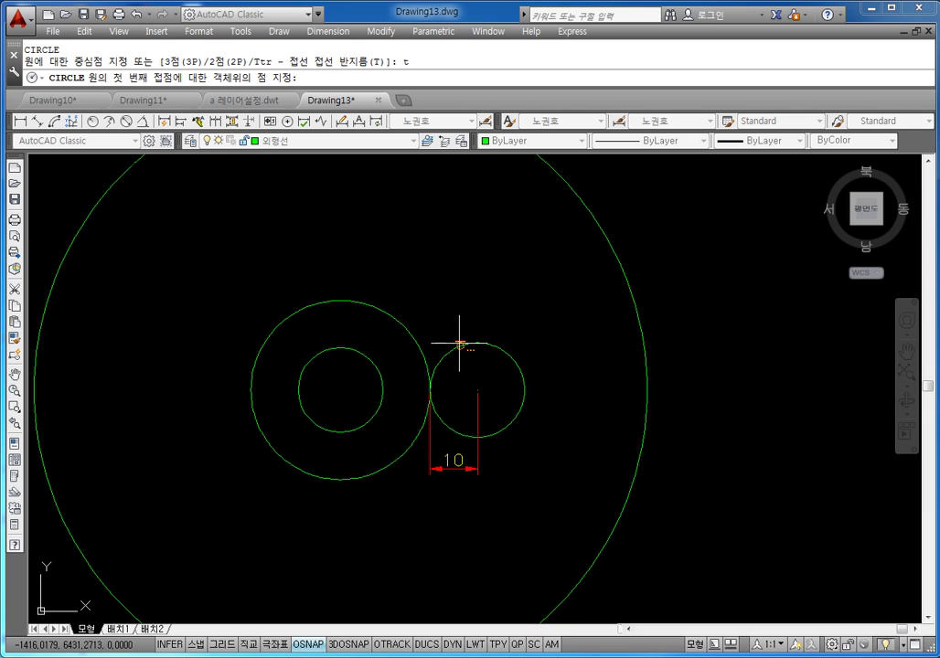
pyautogui.click(459, 343)
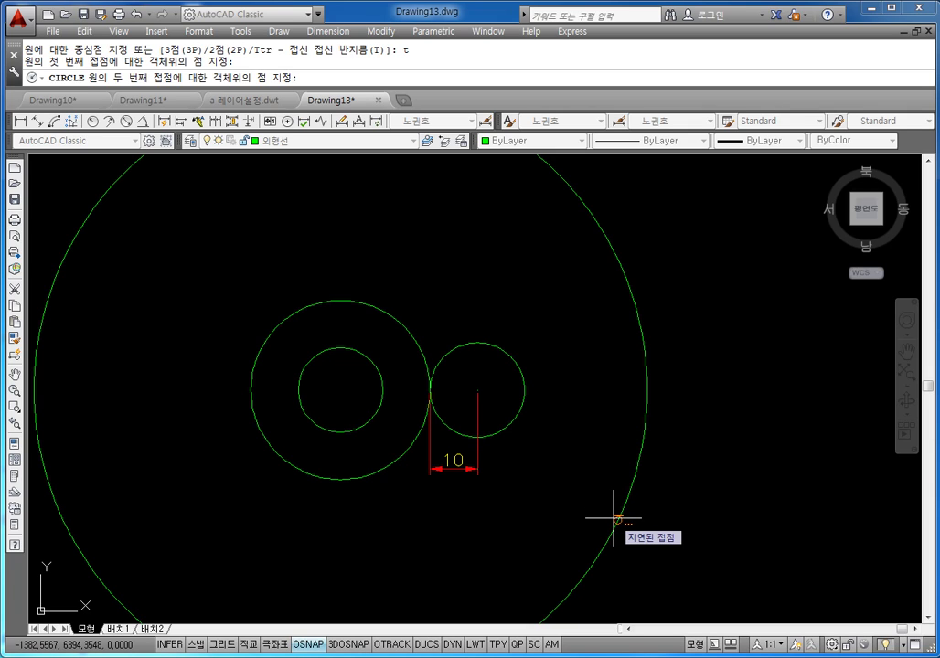
pyautogui.click(614, 518)
pyautogui.write('30')
pyautogui.press('Return')
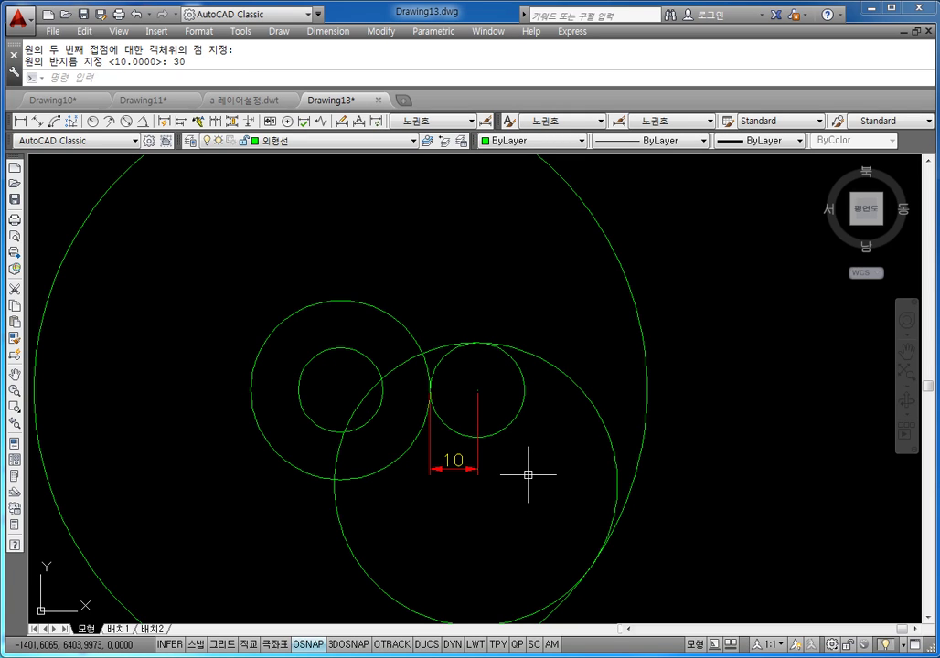
# Trim the overlapping arcs so the radius-30 curve runs from the hub ring to the rim
pyautogui.middleClick(529, 493)
pyautogui.middleClick(528, 493)
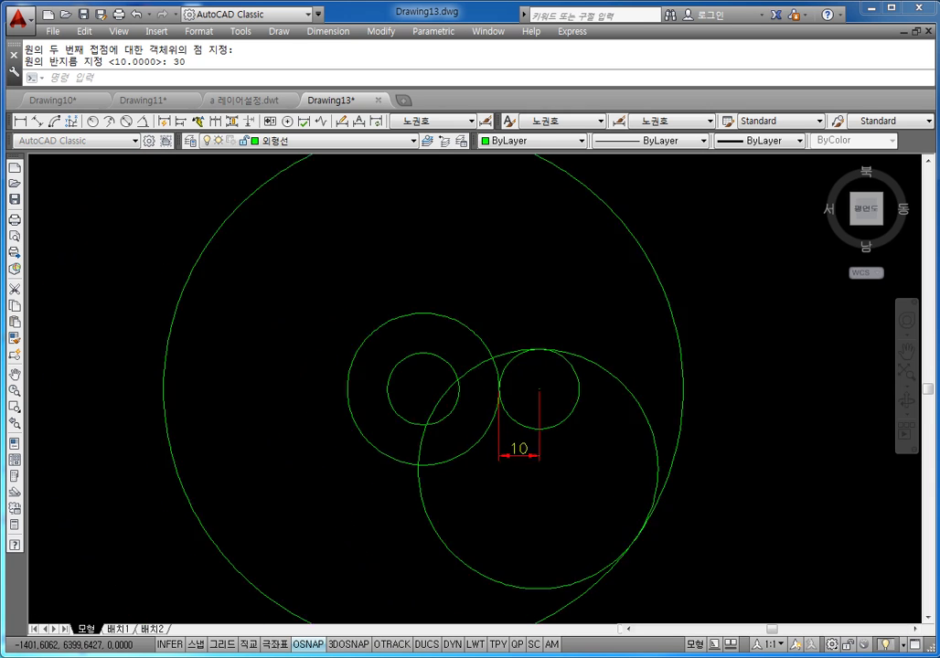
pyautogui.scroll(2, 640, 441)
pyautogui.moveTo(626, 478); pyautogui.dragTo(594, 428, button='middle')
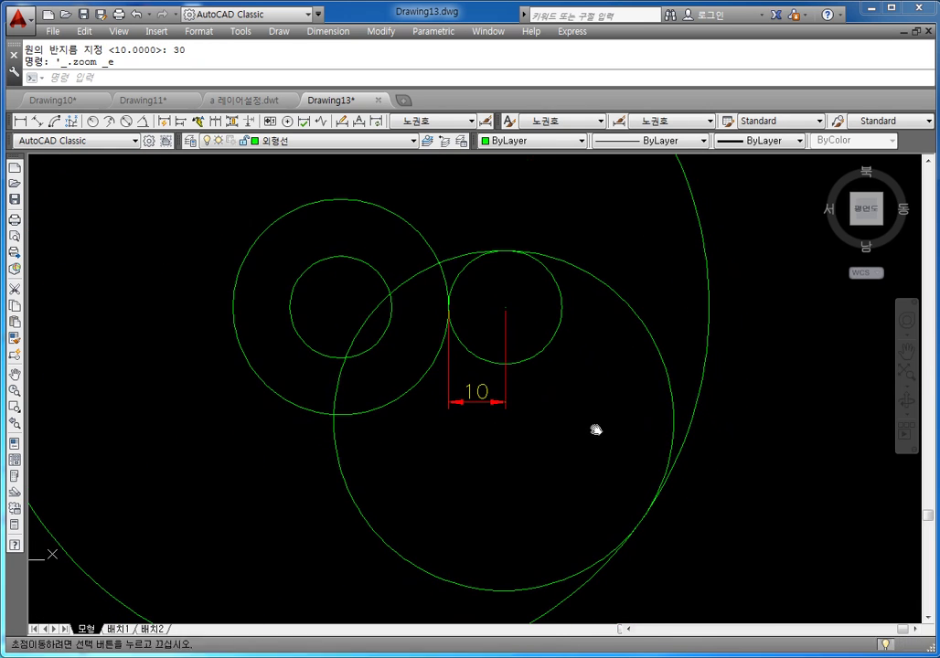
pyautogui.press('Escape')
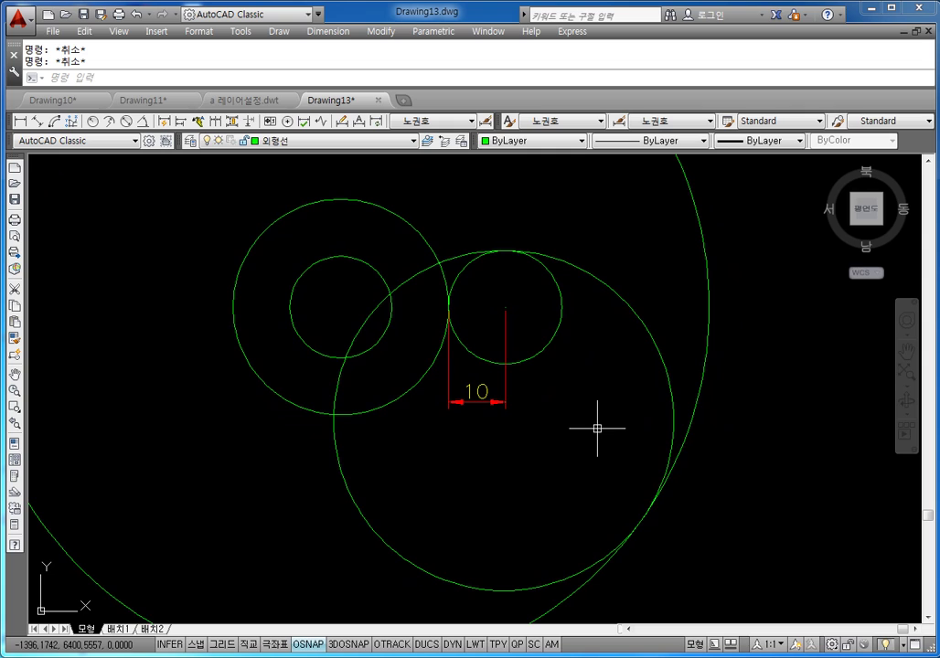
pyautogui.write('t')
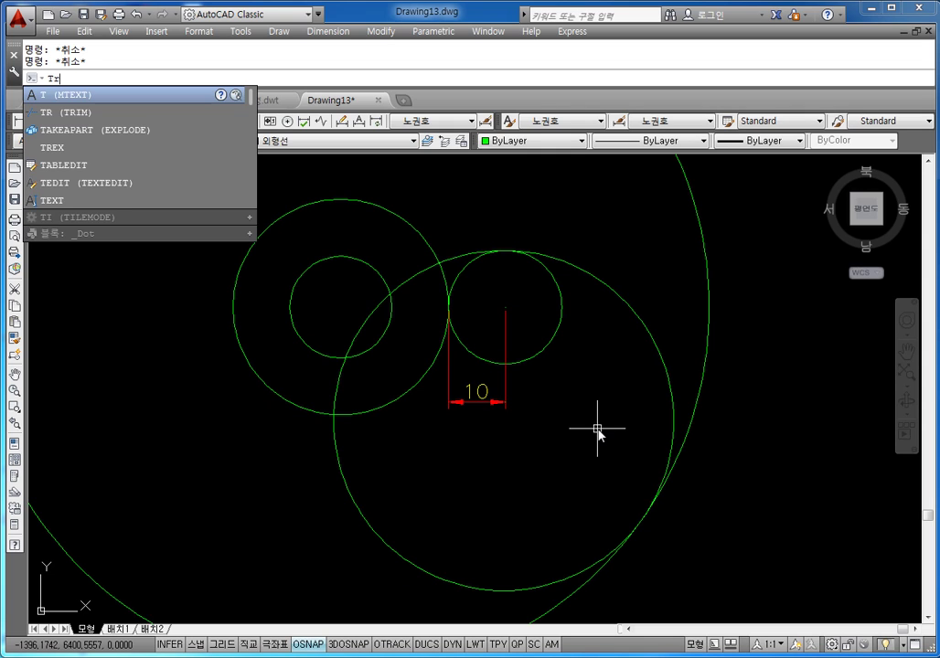
pyautogui.write('r')
pyautogui.press('Return')
pyautogui.press('Return')
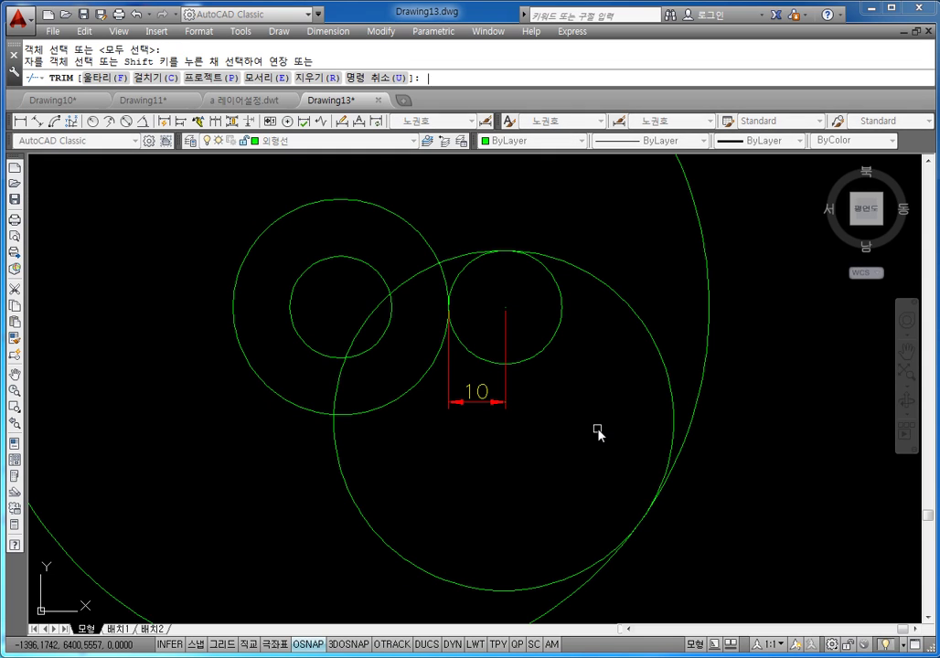
pyautogui.moveTo(463, 513); pyautogui.dragTo(400, 542)
pyautogui.click(401, 542)
pyautogui.click(382, 522)
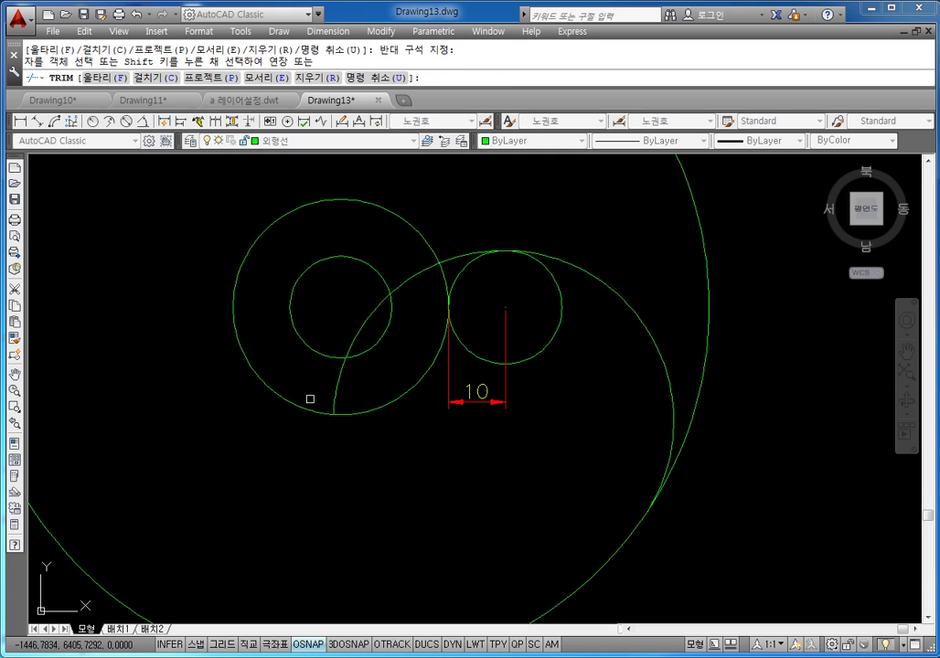
pyautogui.click(350, 363)
pyautogui.click(358, 334)
pyautogui.click(407, 280)
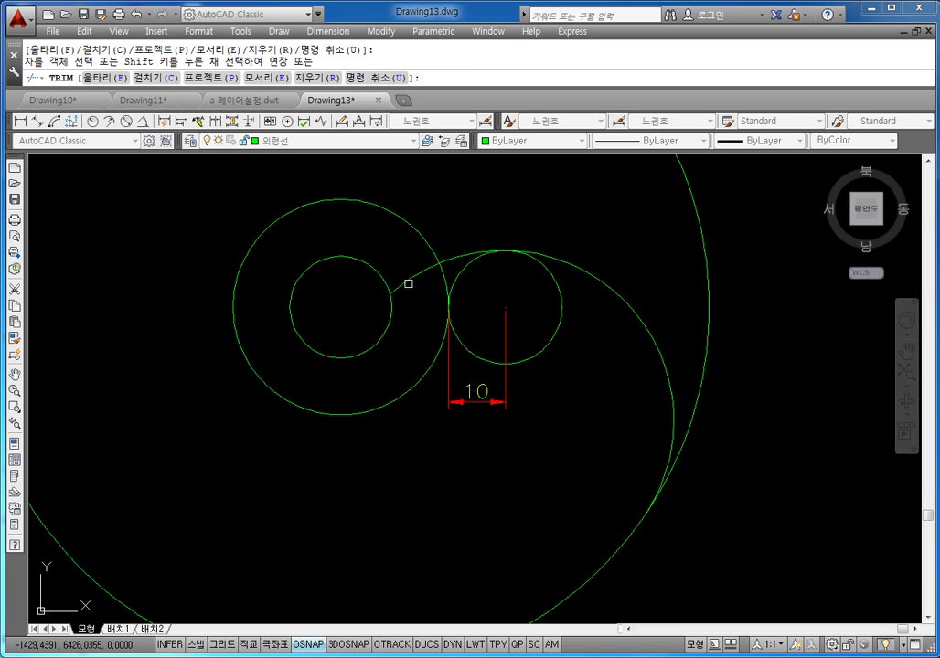
pyautogui.click(446, 268)
pyautogui.click(562, 283)
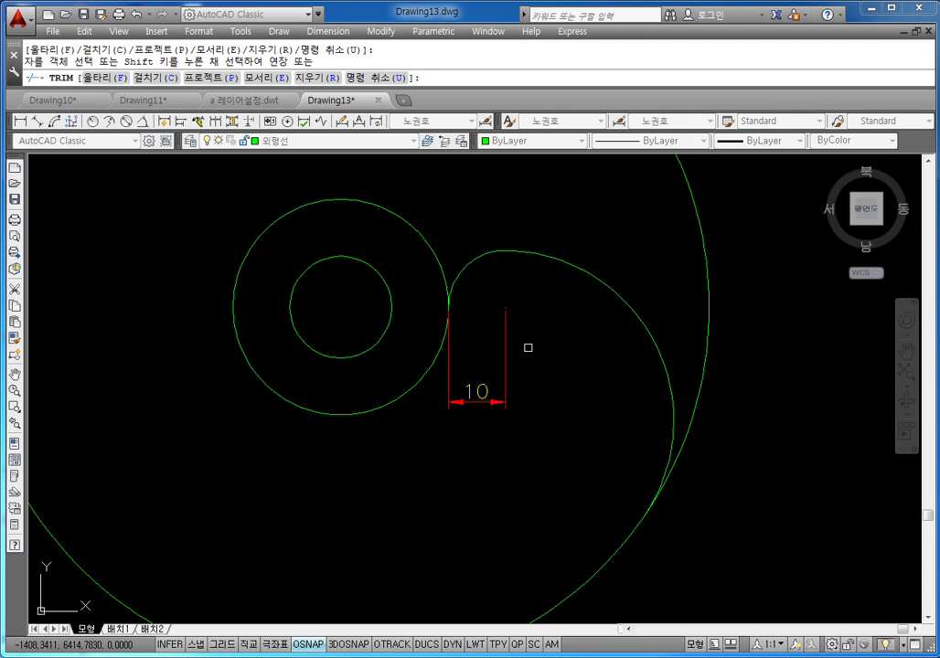
pyautogui.press('Escape')
# Select and delete the 10 linear dimension
pyautogui.click(544, 449)
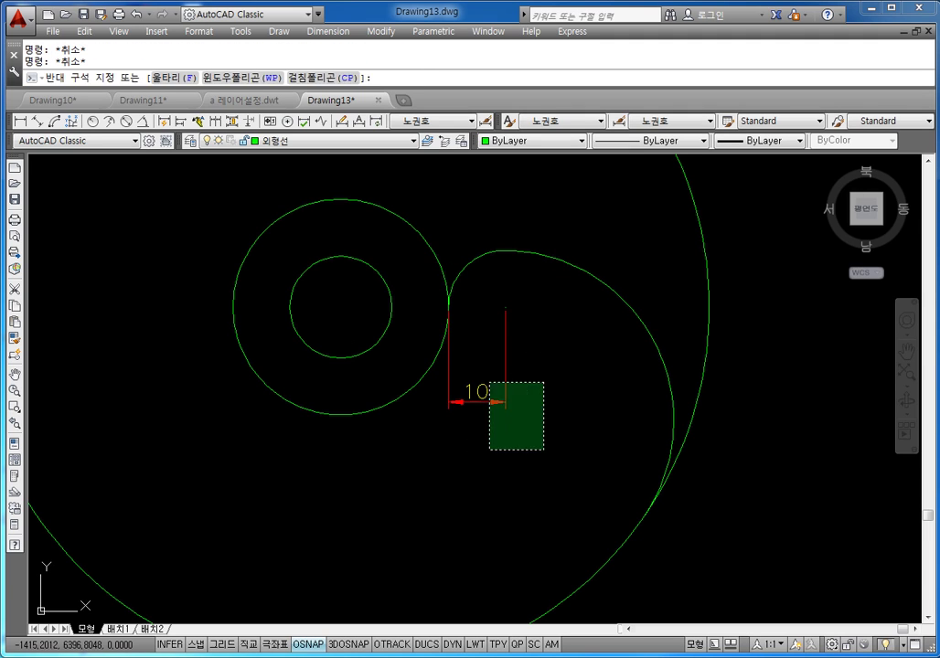
pyautogui.click(490, 380)
pyautogui.press('Delete')
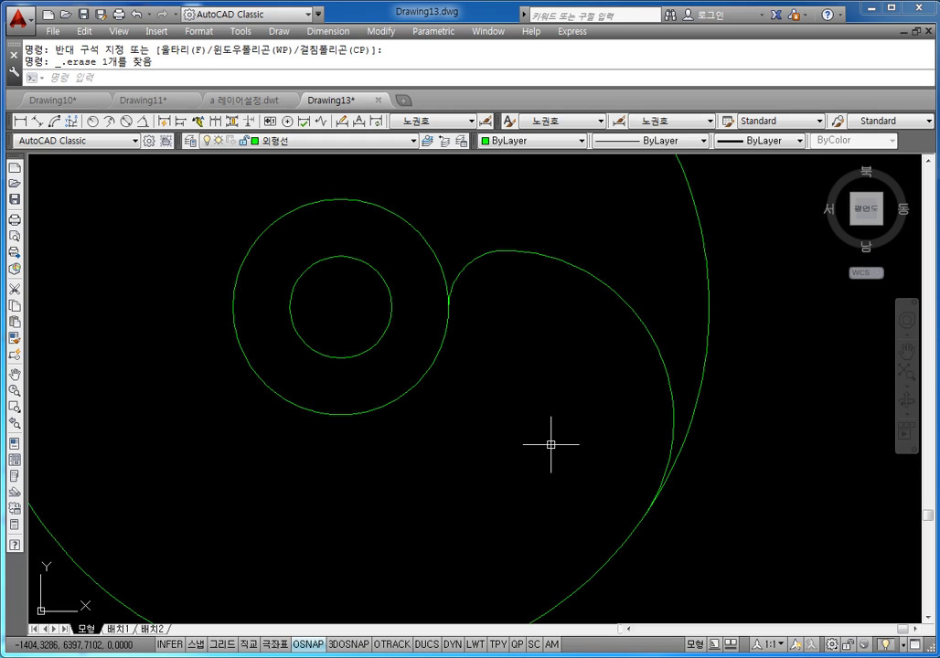
# Draw vertical and horizontal lines across the rim through the hub centre using quadrant snaps
pyautogui.press('Escape')
pyautogui.press('Escape')
pyautogui.scroll(-2, 432, 336)
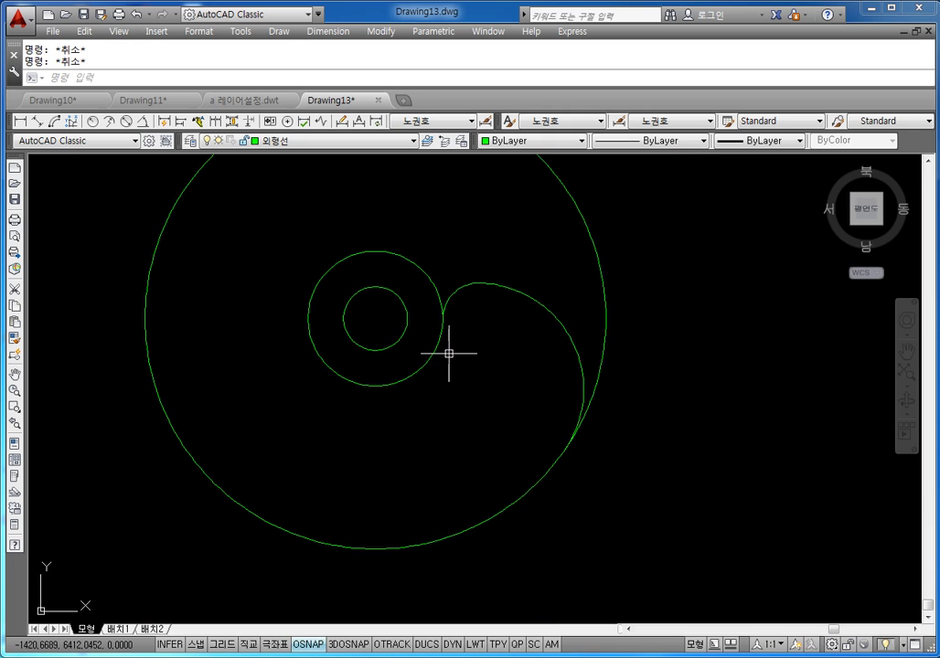
pyautogui.moveTo(450, 353); pyautogui.dragTo(460, 393, button='middle')
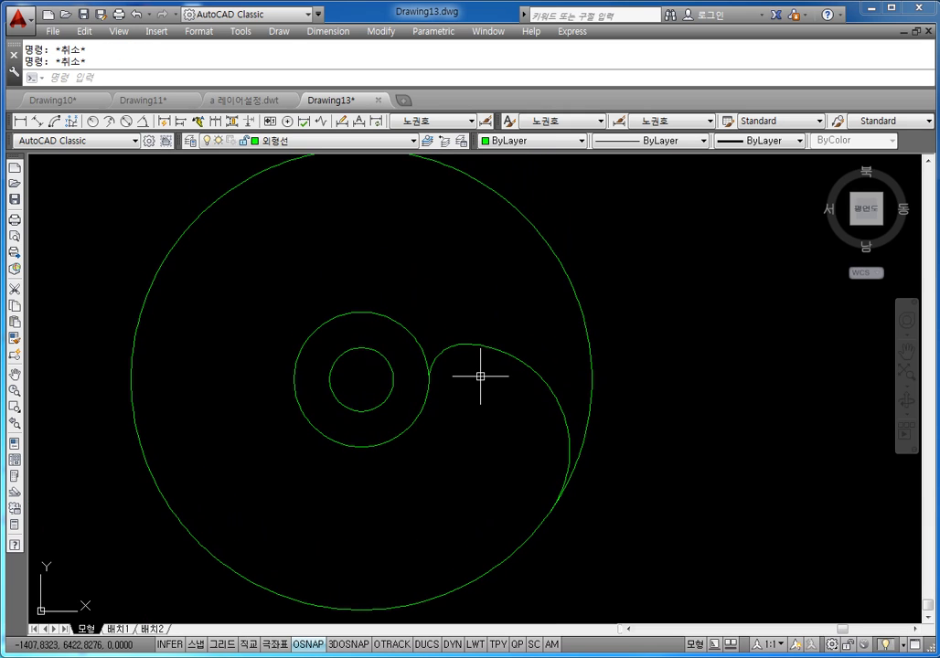
pyautogui.write('l')
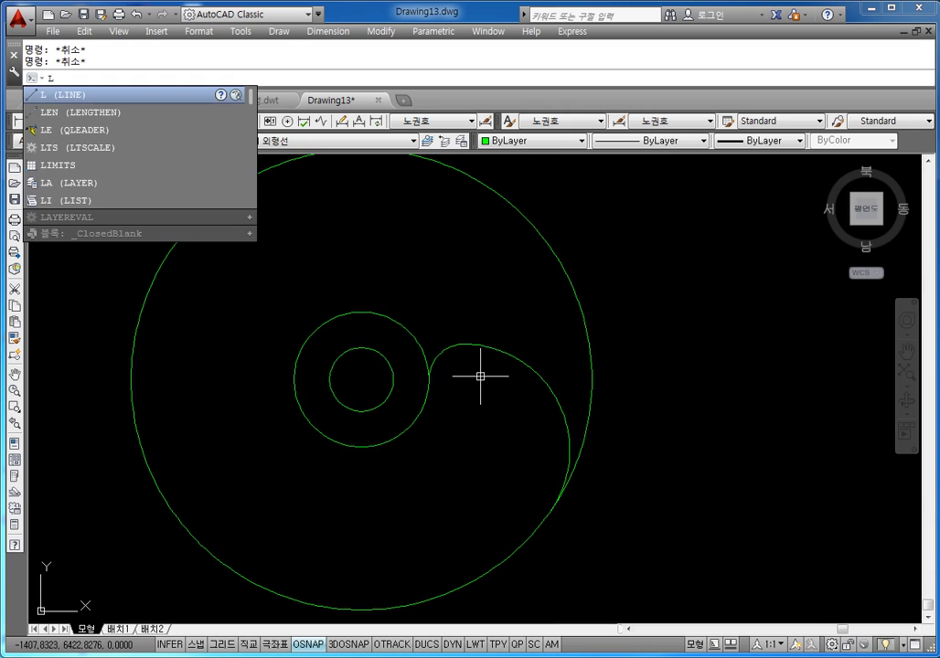
pyautogui.press('Escape')
pyautogui.write('l')
pyautogui.press('Return')
pyautogui.scroll(-4, 396, 328)
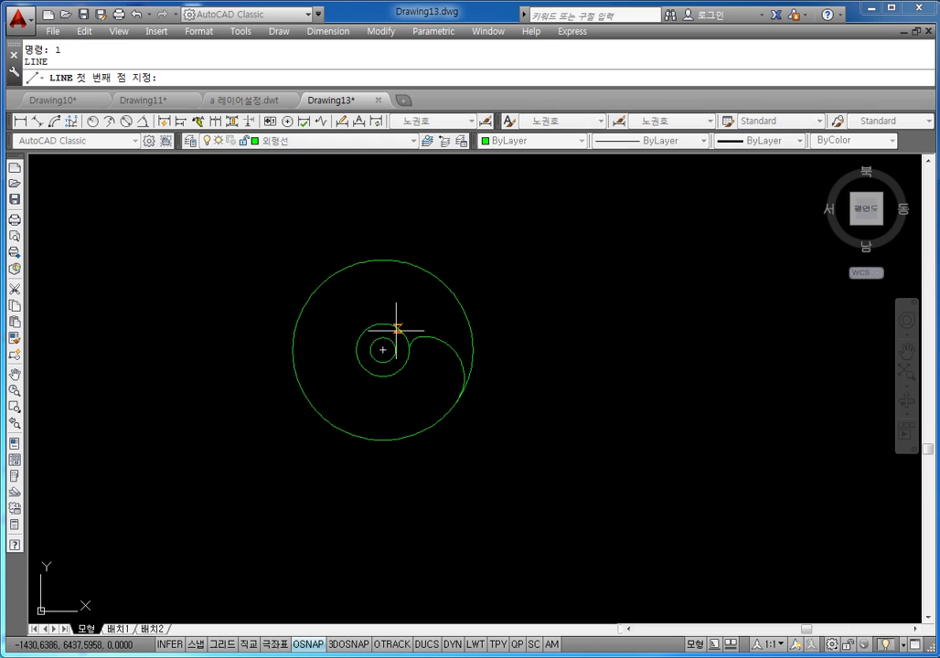
pyautogui.click(383, 260)
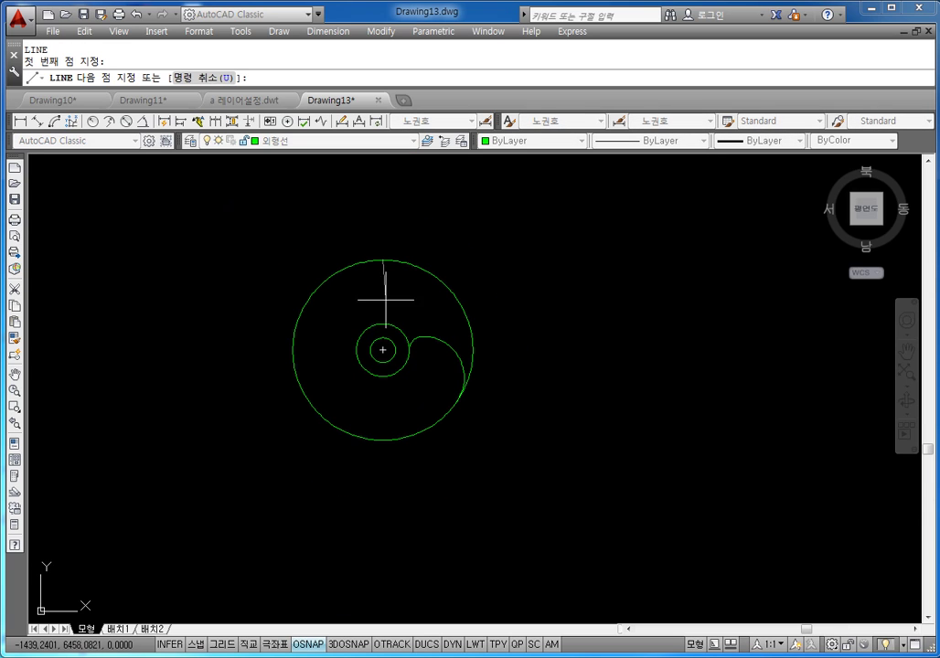
pyautogui.click(383, 439)
pyautogui.press('Escape')
pyautogui.press('Return')
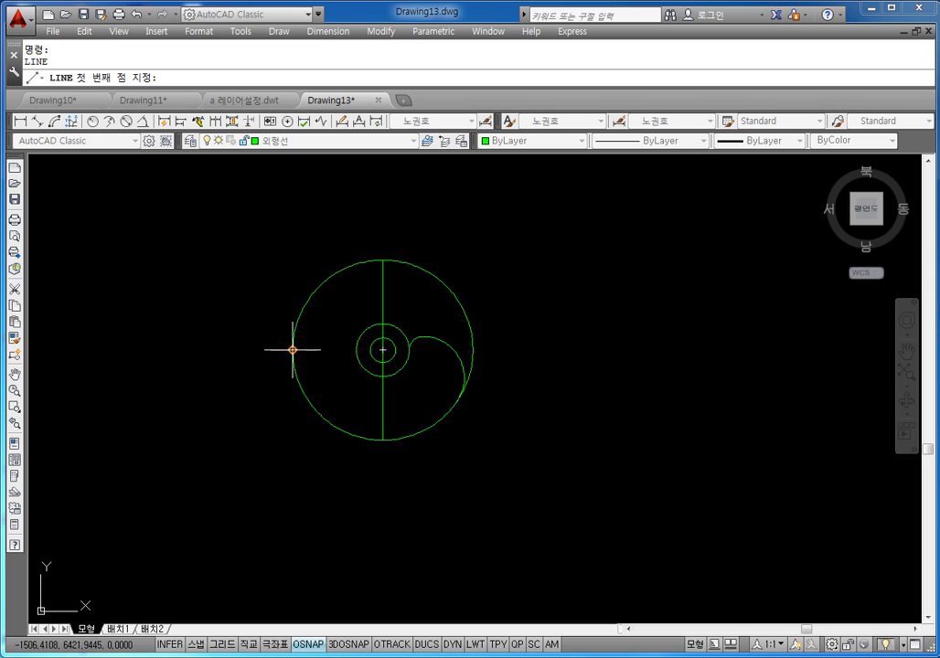
pyautogui.click(293, 349)
pyautogui.scroll(4, 435, 338)
pyautogui.click(529, 363)
pyautogui.press('Escape')
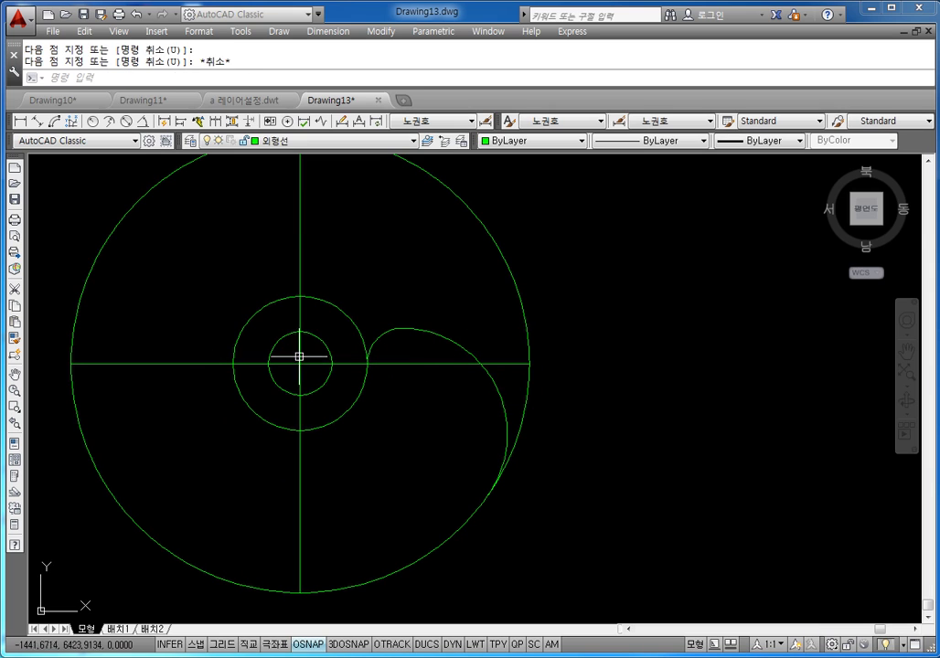
pyautogui.press('Escape')
pyautogui.press('Escape')
# Move both new lines onto the 중심선 centre-line layer
pyautogui.click(294, 356)
pyautogui.click(294, 366)
pyautogui.click(311, 141)
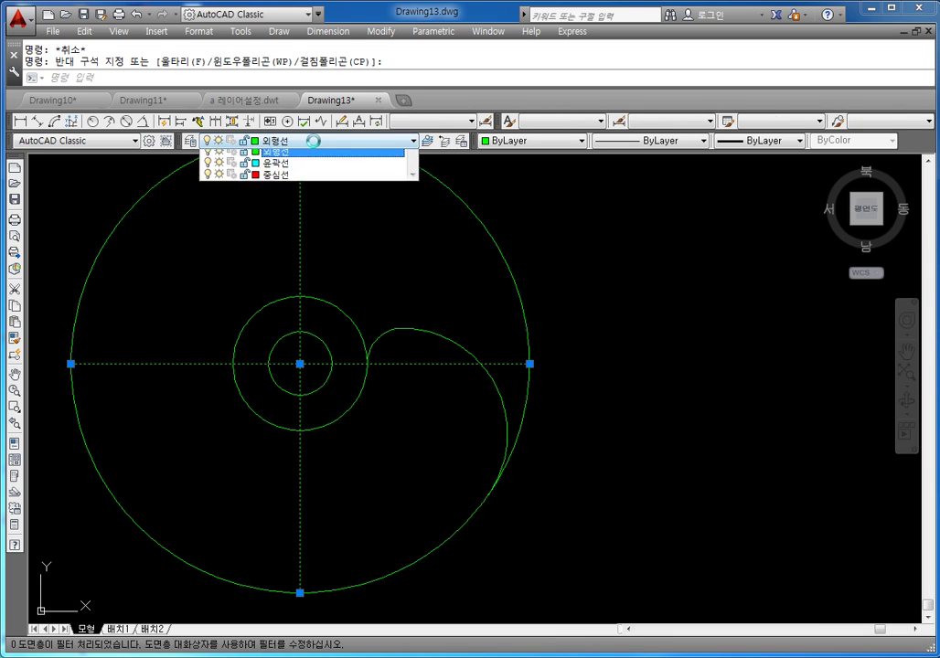
pyautogui.click(286, 223)
pyautogui.press('Escape')
pyautogui.moveTo(540, 379); pyautogui.dragTo(493, 379, button='middle')
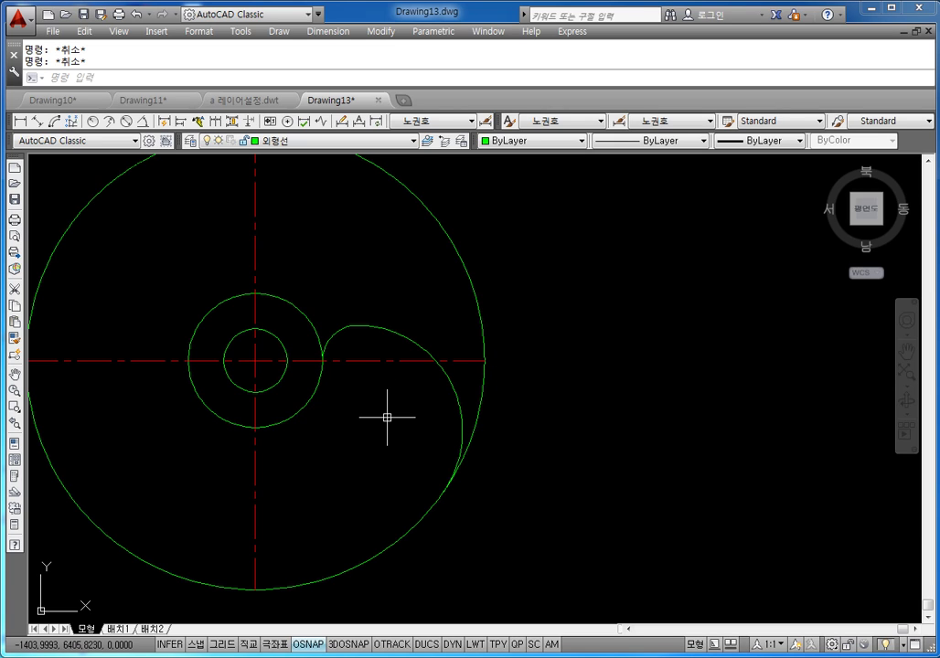
# Offset the vertical centre line 30 units to the right
pyautogui.write('o')
pyautogui.press('Return')
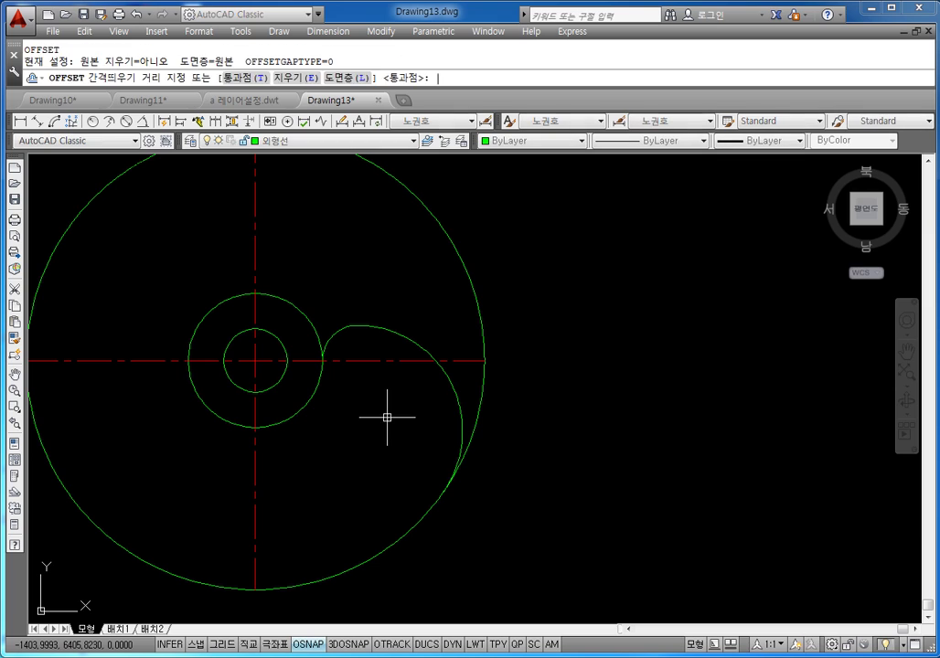
pyautogui.write('30')
pyautogui.press('Return')
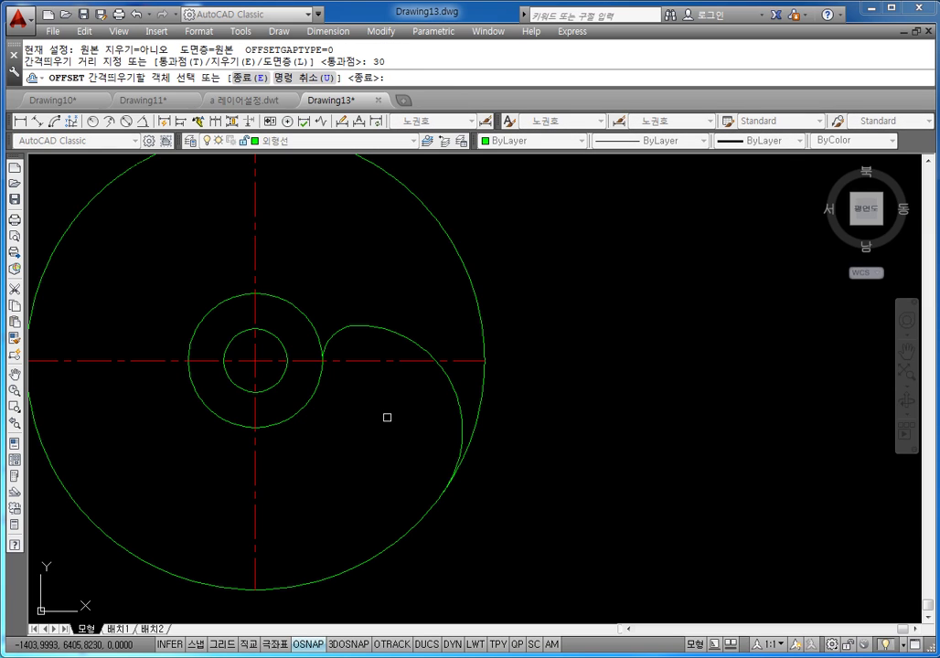
pyautogui.click(254, 466)
pyautogui.click(345, 467)
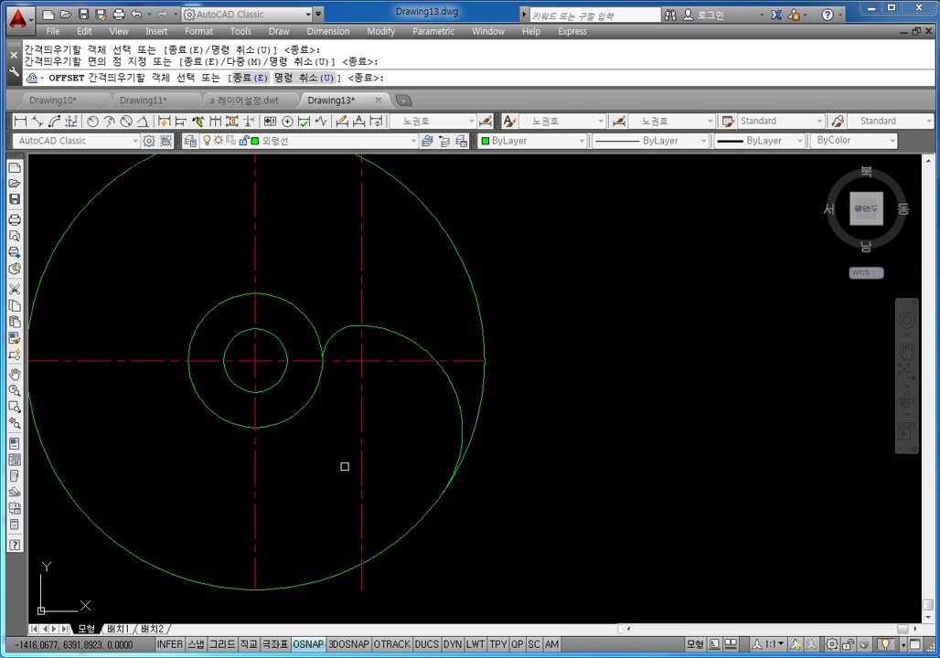
pyautogui.press('Escape')
# Offset the horizontal centre line 20 units downward
pyautogui.write('o')
pyautogui.press('Return')
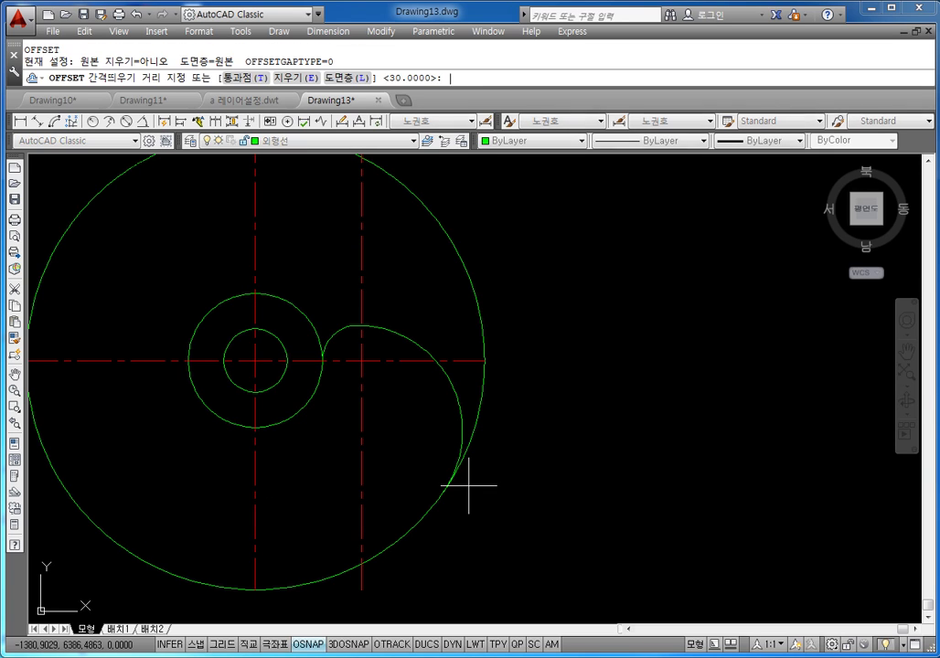
pyautogui.write('20')
pyautogui.press('Return')
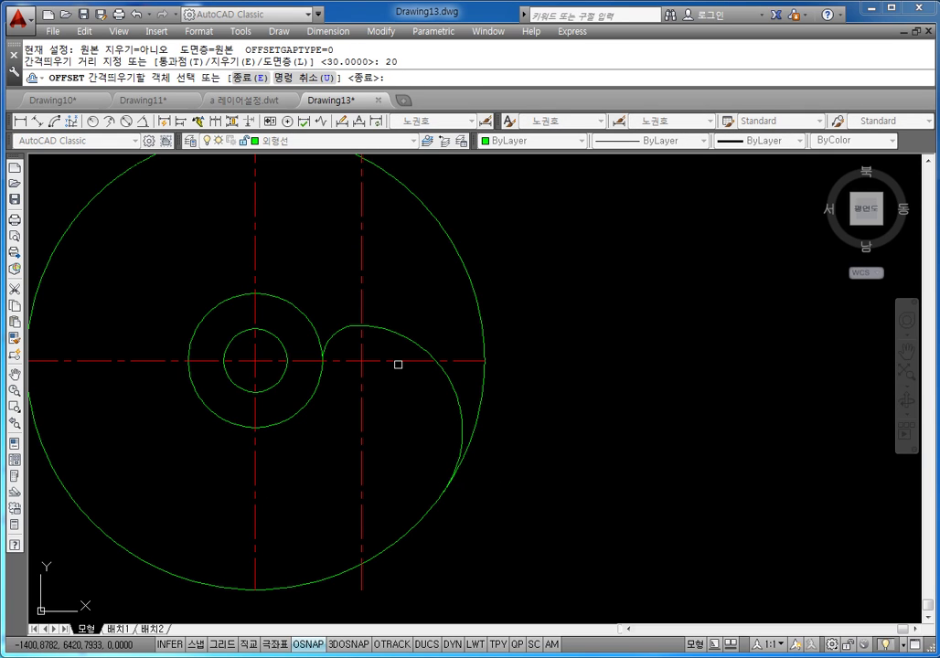
pyautogui.click(394, 384)
pyautogui.click(394, 360)
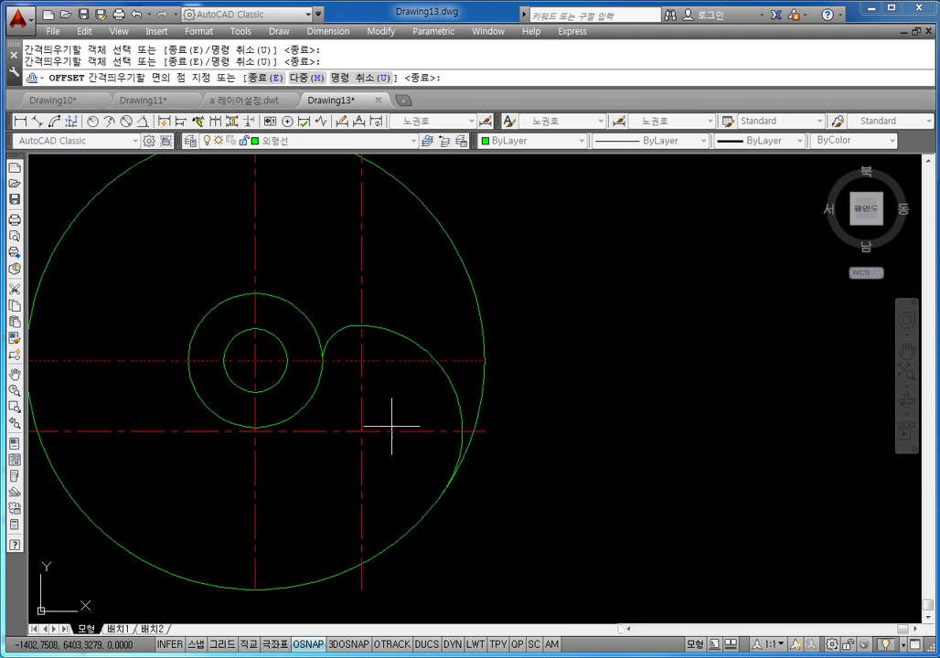
pyautogui.click(391, 425)
pyautogui.press('Escape')
pyautogui.press('Escape')
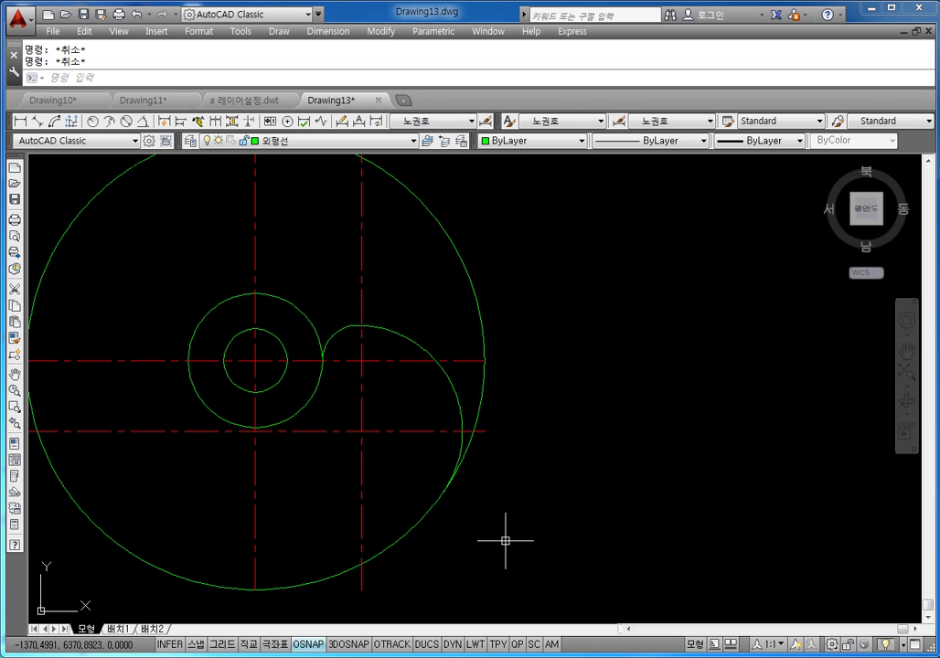
pyautogui.write('d')
# Draw a radius-40 circle centred at the intersection of the two offset centre lines
pyautogui.press('Return')
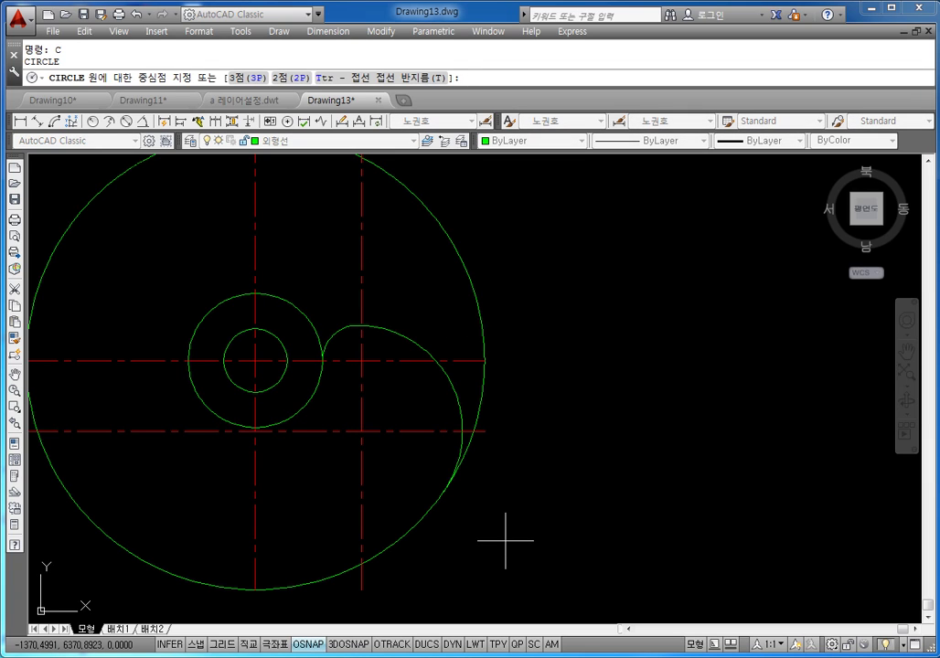
pyautogui.click(361, 431)
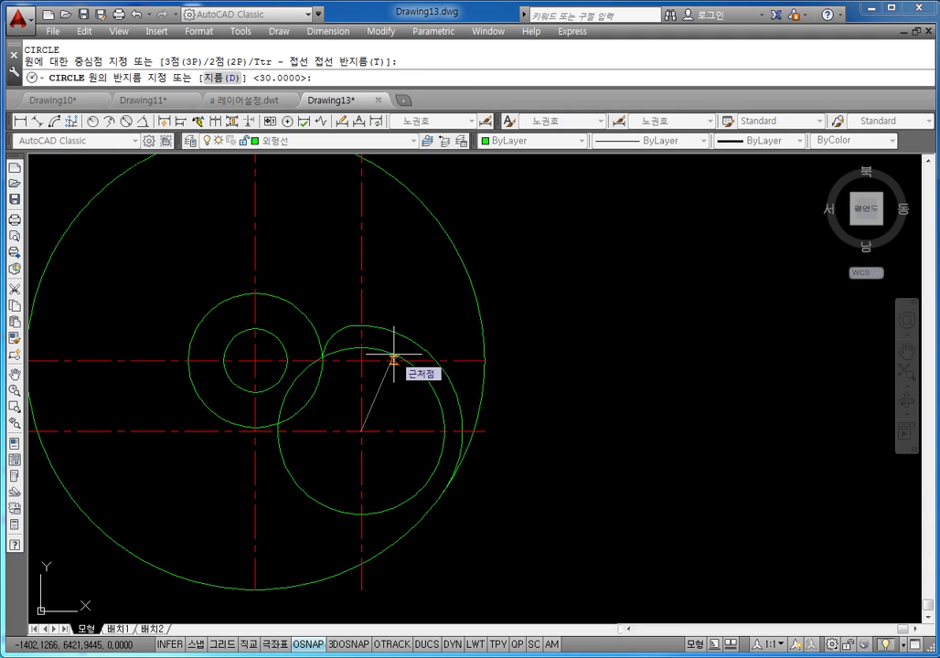
pyautogui.write('40')
pyautogui.press('Return')
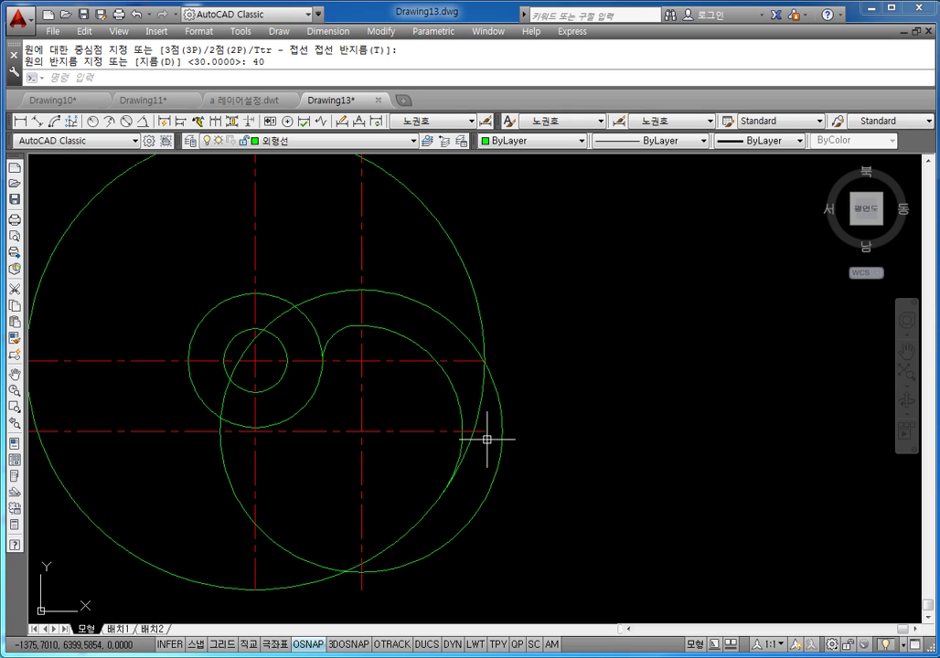
pyautogui.press('Escape')
pyautogui.press('Escape')
# Trim the arc pieces near the rim's right edge
pyautogui.write('tr')
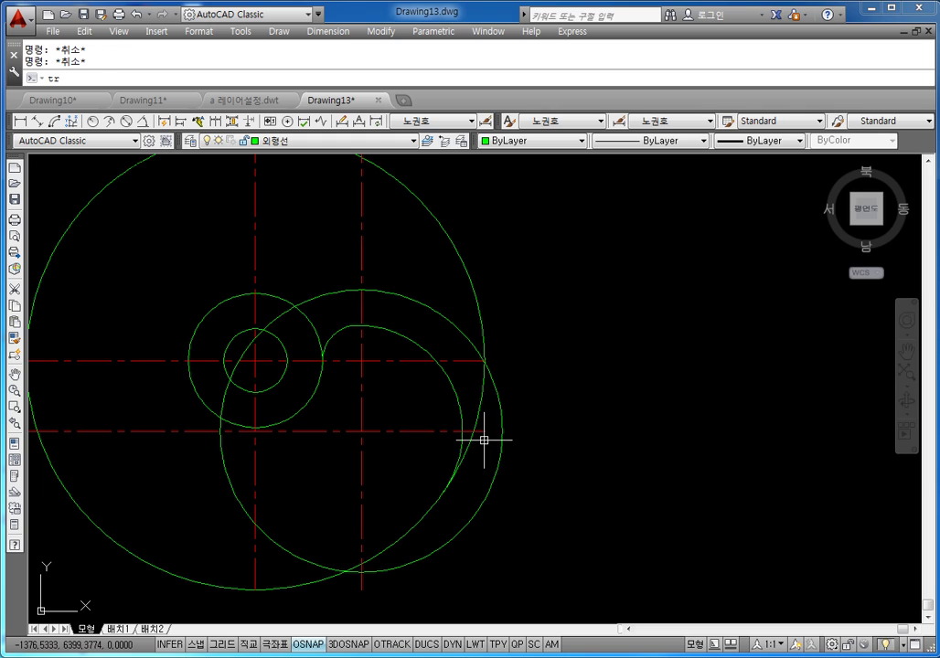
pyautogui.press('Return')
pyautogui.press('Return')
pyautogui.moveTo(531, 430); pyautogui.dragTo(480, 482)
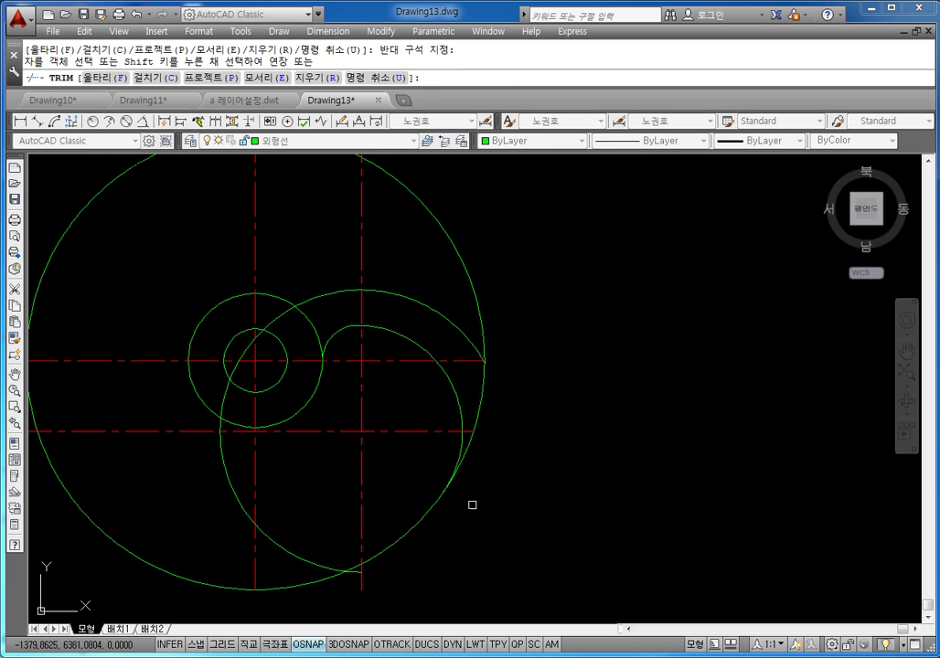
pyautogui.click(306, 535)
pyautogui.click(311, 541)
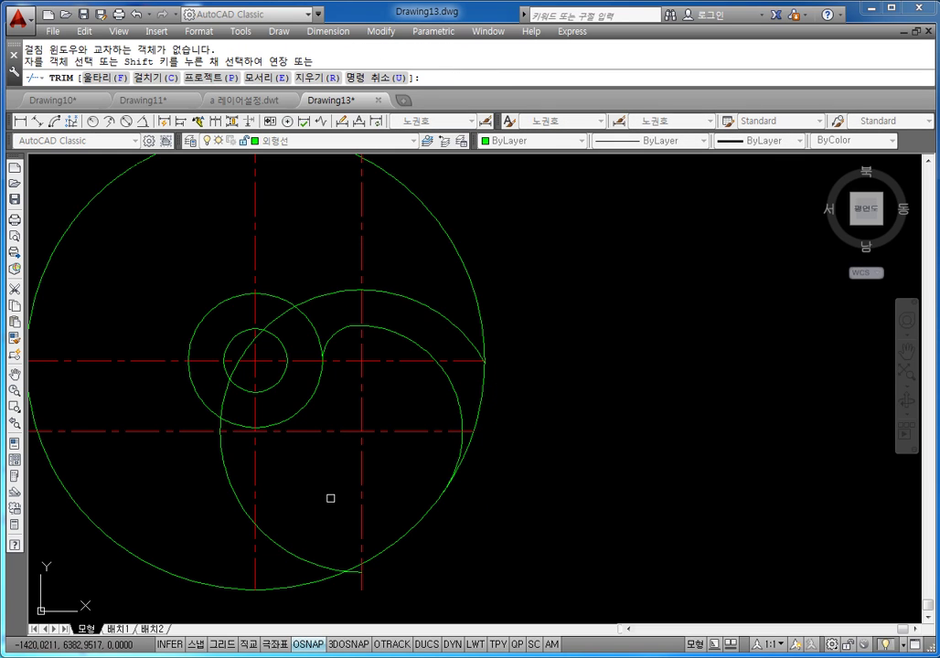
pyautogui.press('Escape')
# Erase the two offset centre lines plus the original vertical and horizontal centre lines
pyautogui.moveTo(382, 423); pyautogui.dragTo(342, 451)
pyautogui.press('Escape')
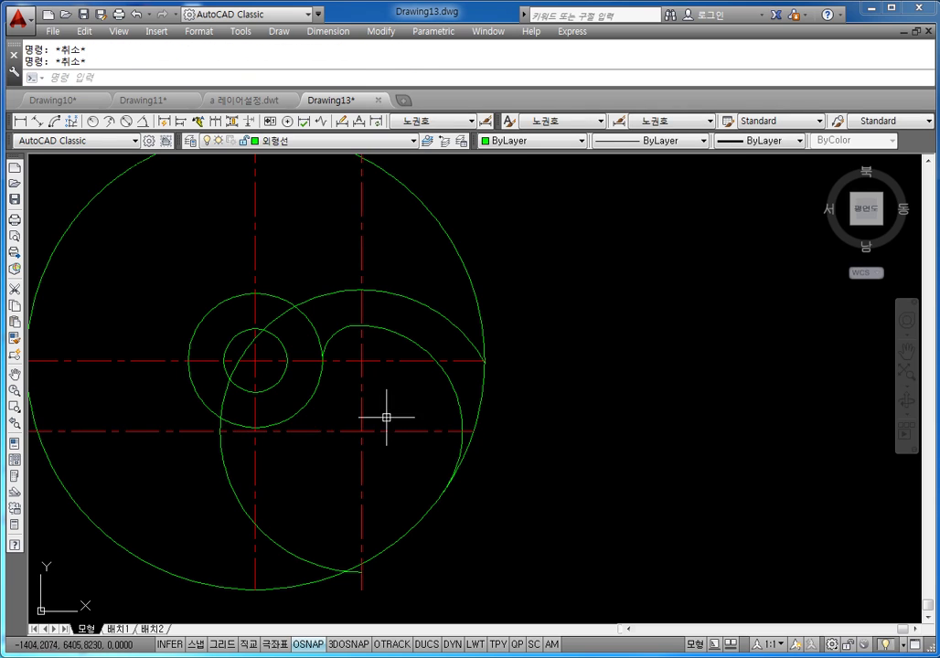
pyautogui.moveTo(385, 417); pyautogui.dragTo(357, 453)
pyautogui.press('Delete')
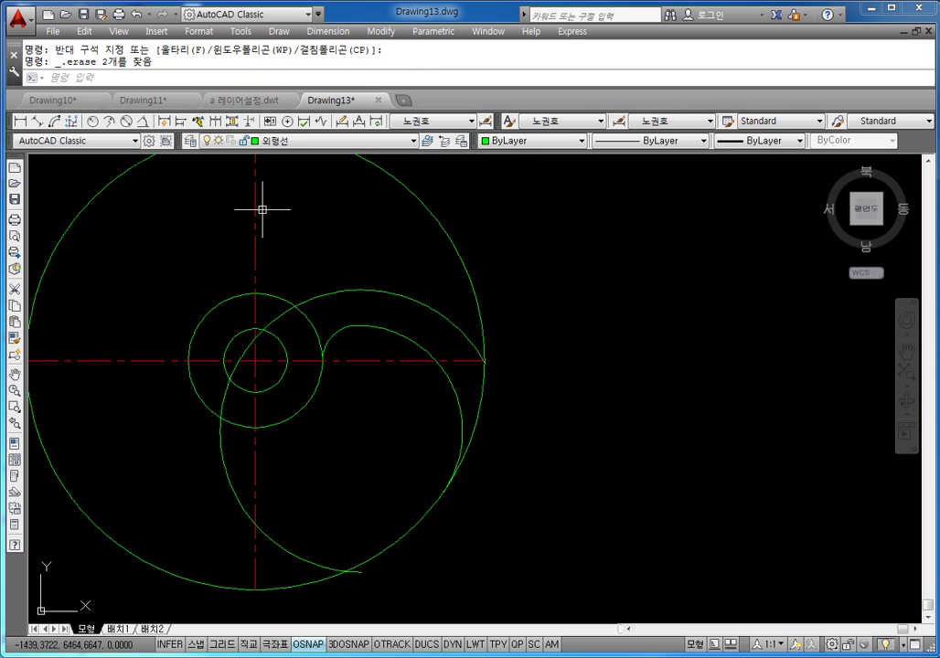
pyautogui.moveTo(261, 207); pyautogui.dragTo(195, 295)
pyautogui.press('Delete')
pyautogui.click(151, 361)
pyautogui.click(122, 396)
pyautogui.press('Escape')
pyautogui.press('Delete')
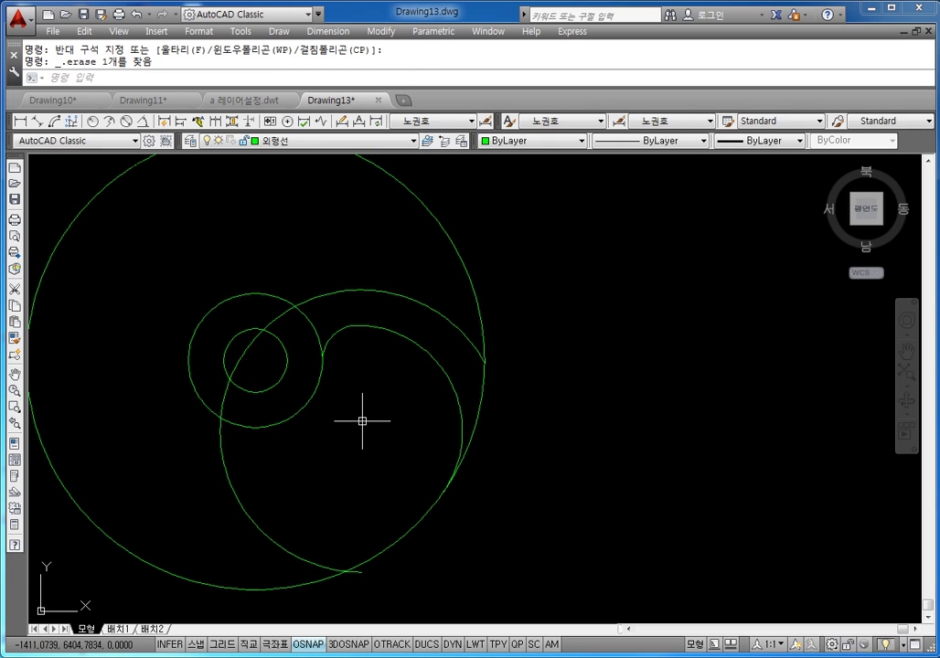
pyautogui.press('Escape')
# Trim the spiral's short tail and the arc pieces inside the hub circles
pyautogui.press('Return')
pyautogui.press('Return')
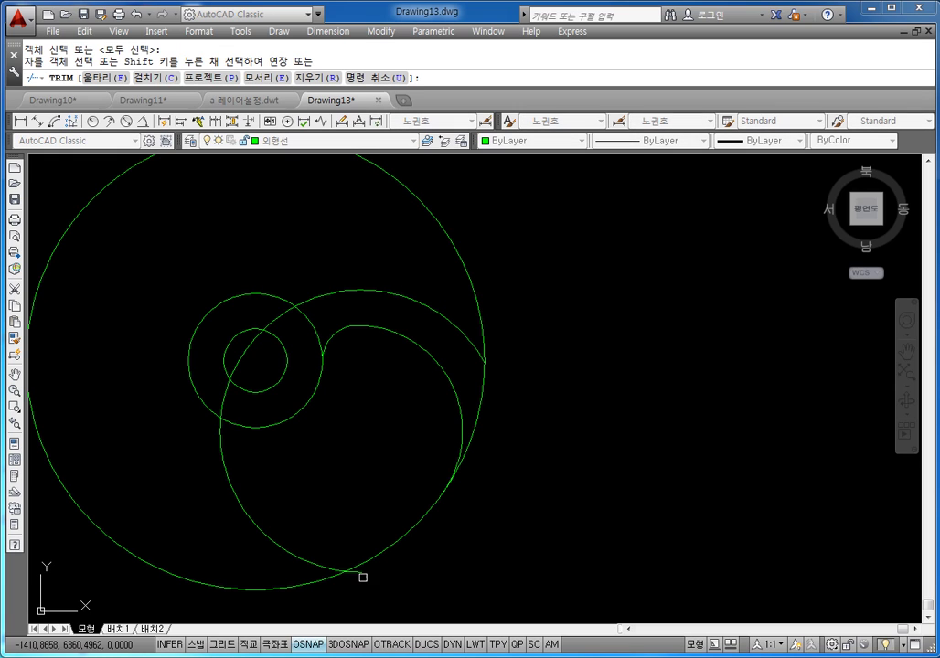
pyautogui.click(359, 571)
pyautogui.click(334, 549)
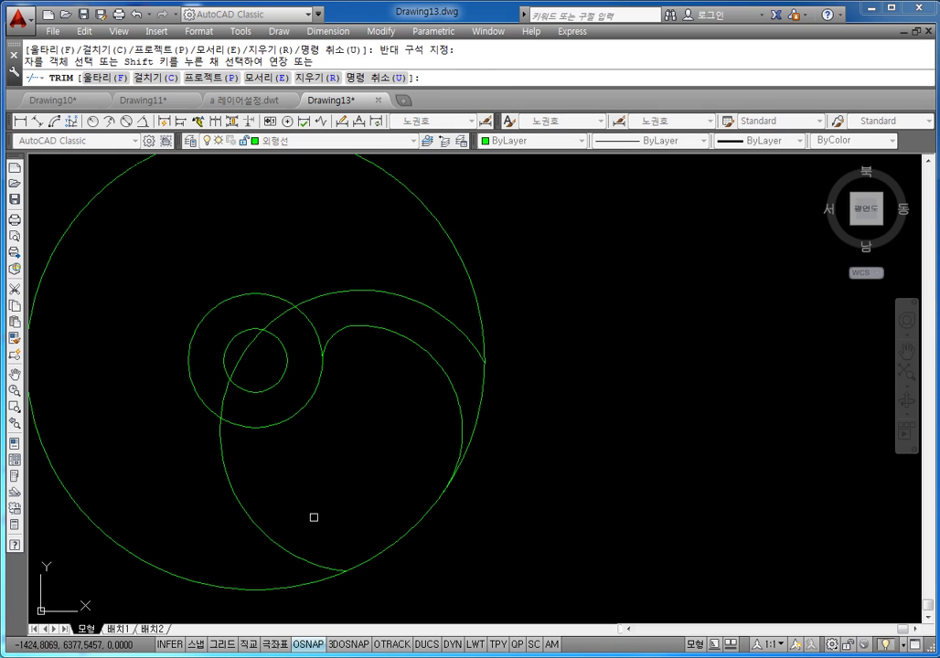
pyautogui.click(229, 391)
pyautogui.click(250, 361)
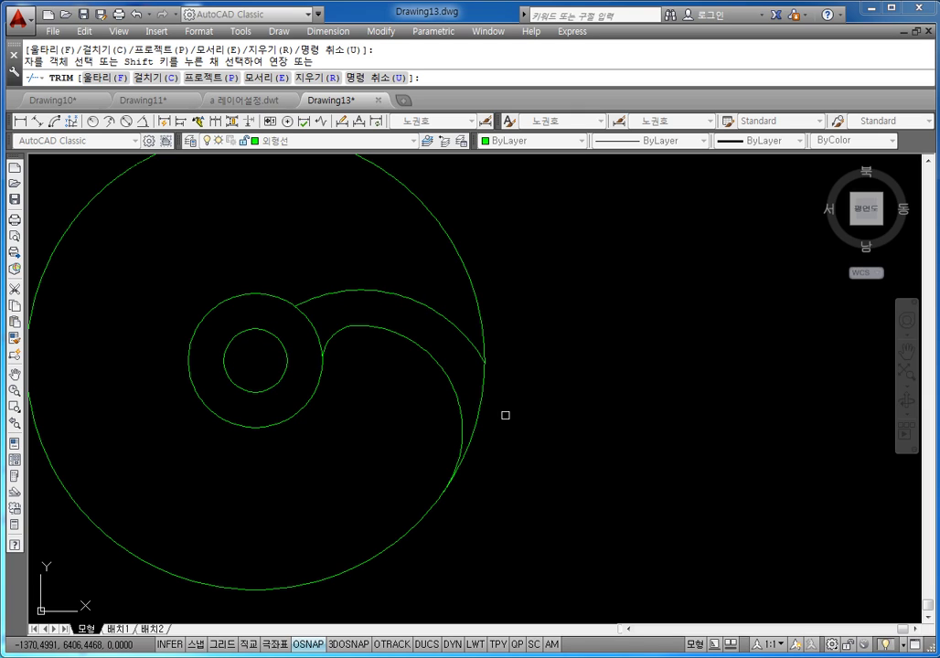
pyautogui.scroll(5, 482, 372)
pyautogui.scroll(-3, 497, 357)
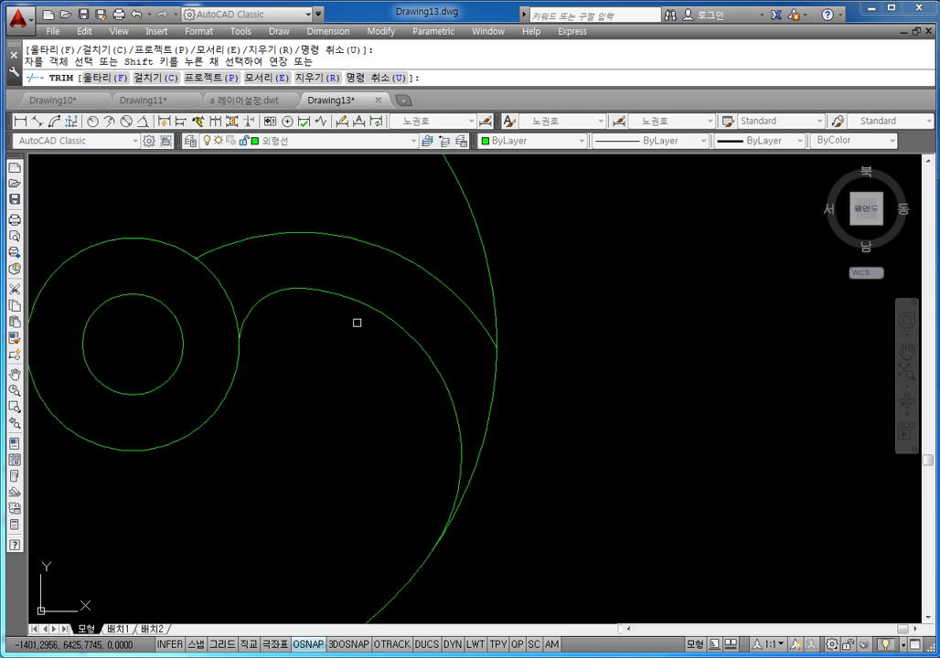
pyautogui.moveTo(235, 248); pyautogui.dragTo(241, 251, button='middle')
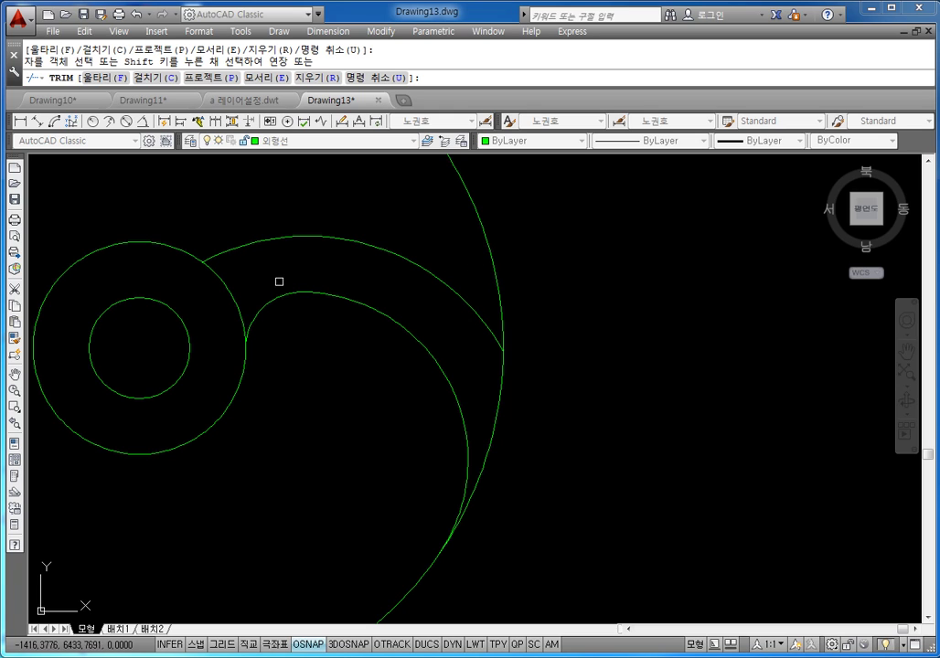
pyautogui.moveTo(294, 286); pyautogui.dragTo(305, 290, button='middle')
pyautogui.press('Escape')
pyautogui.press('Escape')
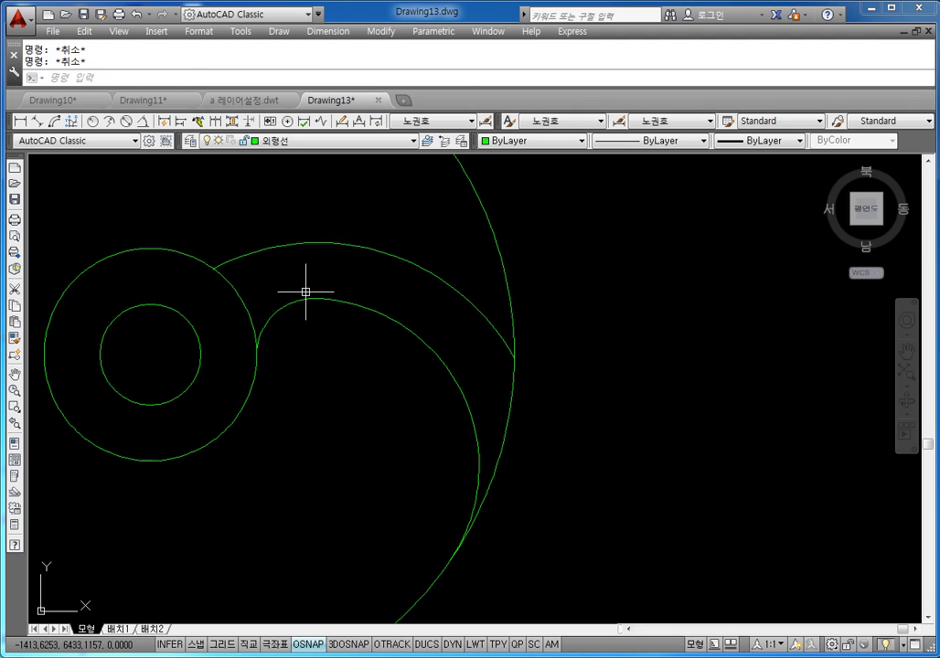
# Fillet the hub ring to the upper blade edge with radius 19, trim mode off
pyautogui.write('f')
pyautogui.press('Return')
pyautogui.write('r')
pyautogui.press('Return')
pyautogui.write('9.')
pyautogui.press('Return')
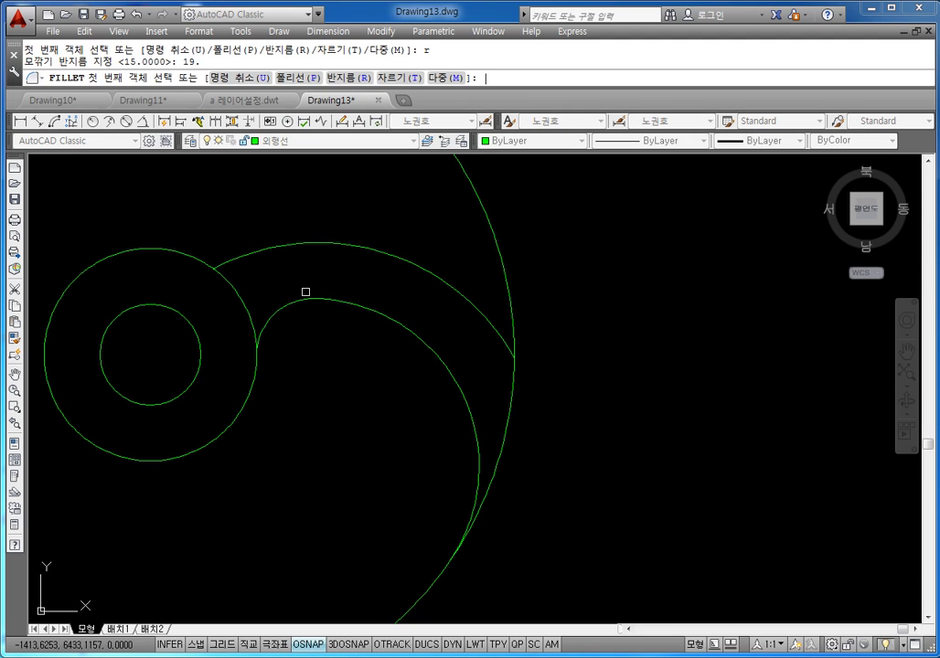
pyautogui.write('t')
pyautogui.press('Return')
pyautogui.write('n')
pyautogui.press('Return')
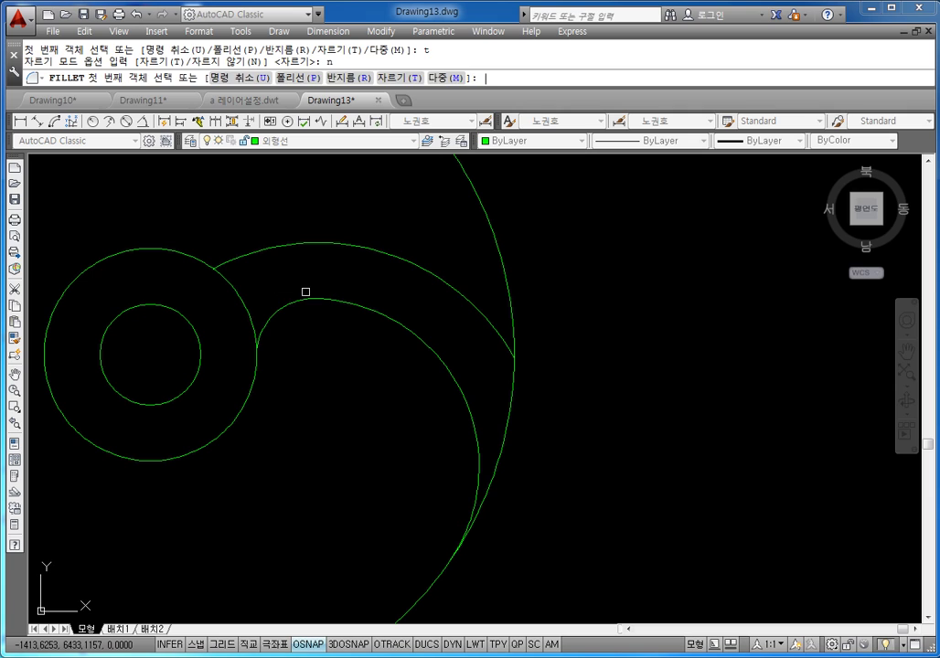
pyautogui.click(196, 256)
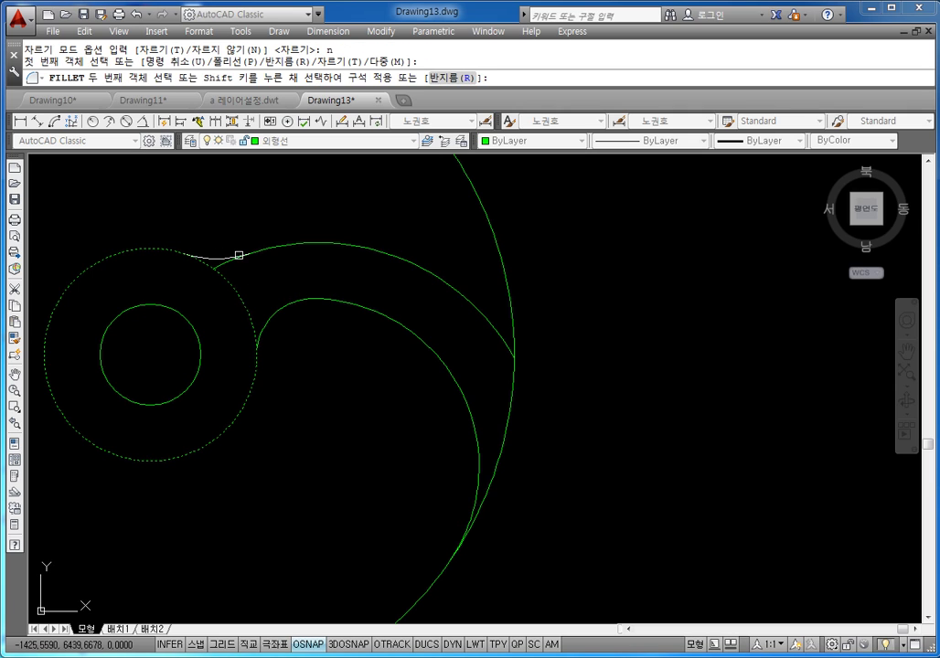
pyautogui.click(238, 255)
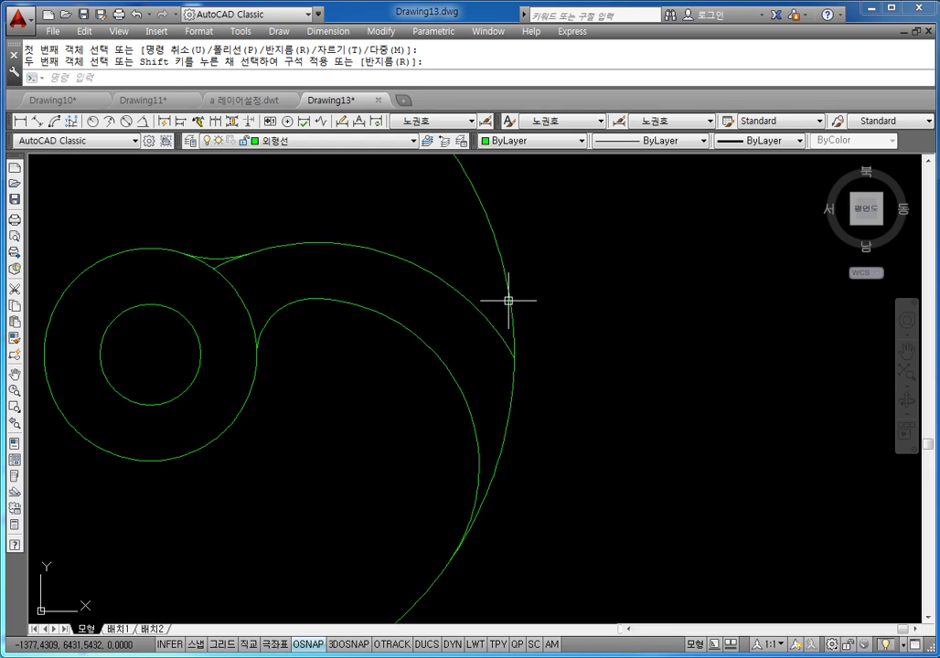
pyautogui.press('Escape')
pyautogui.press('Escape')
# Add a radius-5 fillet between the blade's upper edge and the rim
pyautogui.write('f')
pyautogui.press('Return')
pyautogui.write('r')
pyautogui.press('Return')
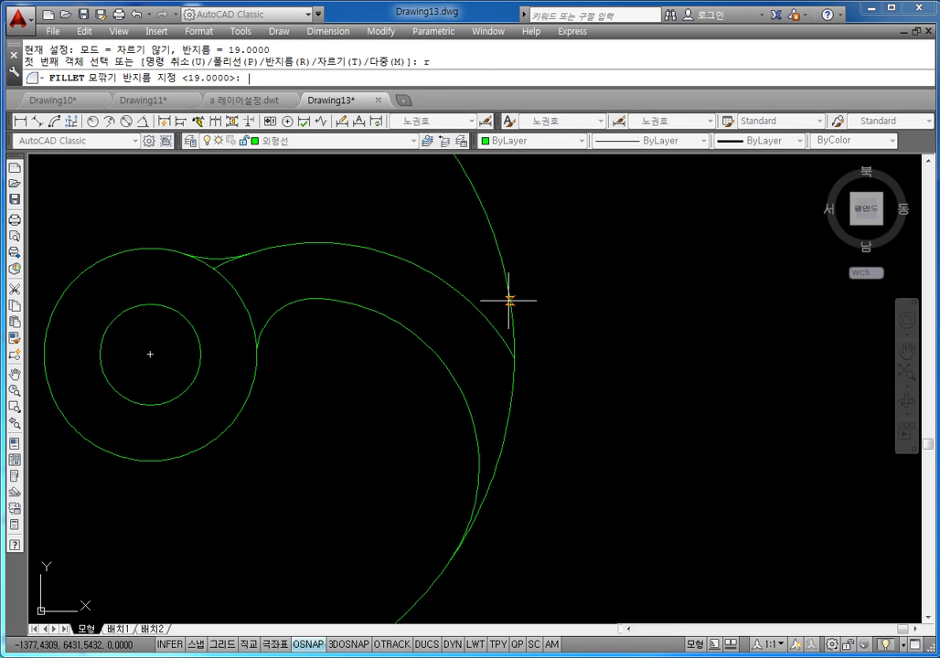
pyautogui.press('Return')
pyautogui.click(485, 310)
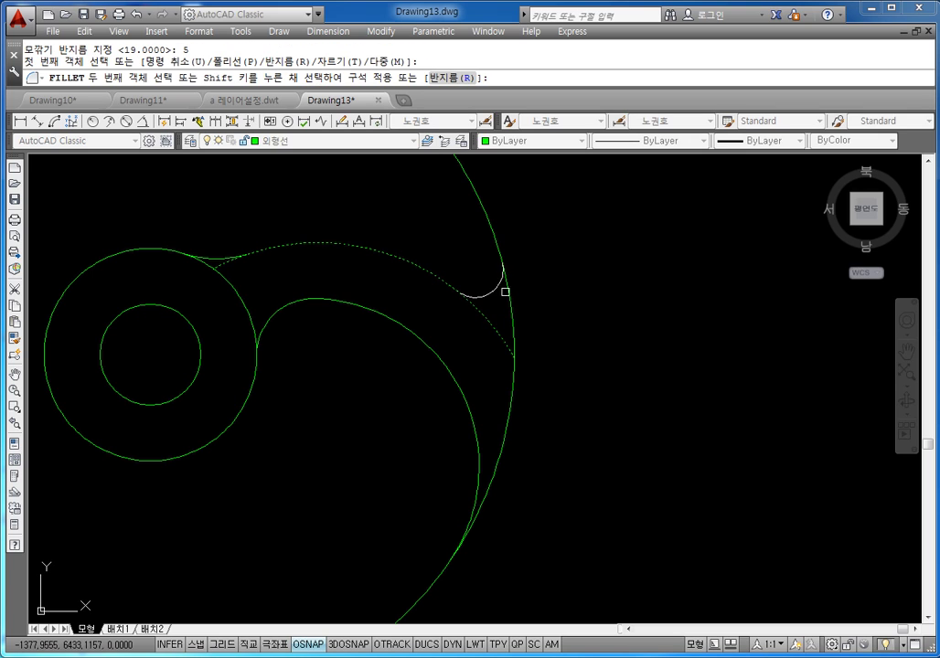
pyautogui.click(506, 292)
pyautogui.press('Escape')
pyautogui.press('Escape')
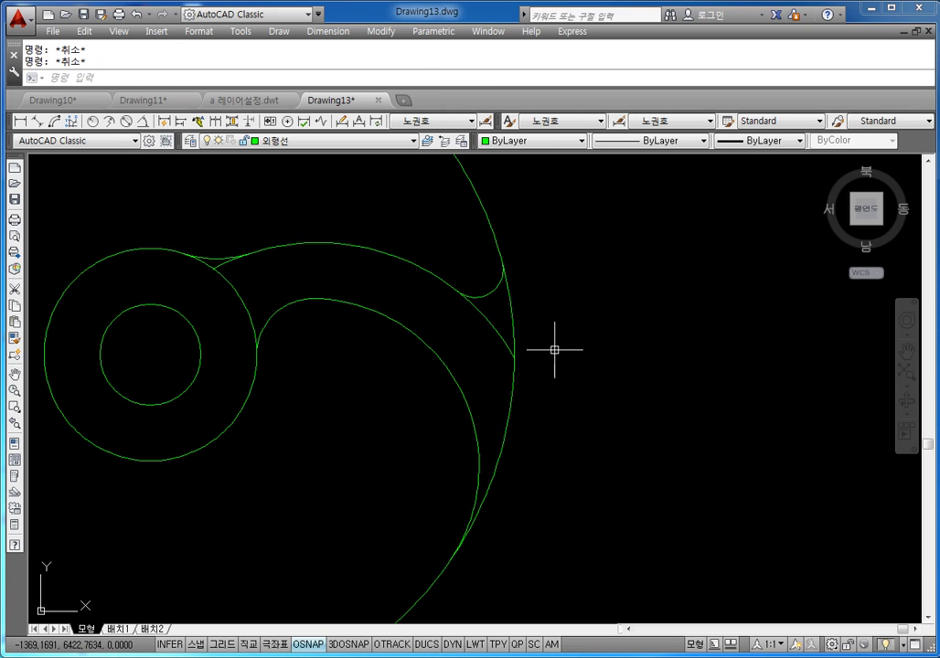
# Trim the leftover arc past the tip fillet and recenter the impeller in view
pyautogui.write('ㅊtr')
pyautogui.press('Return')
pyautogui.press('Return')
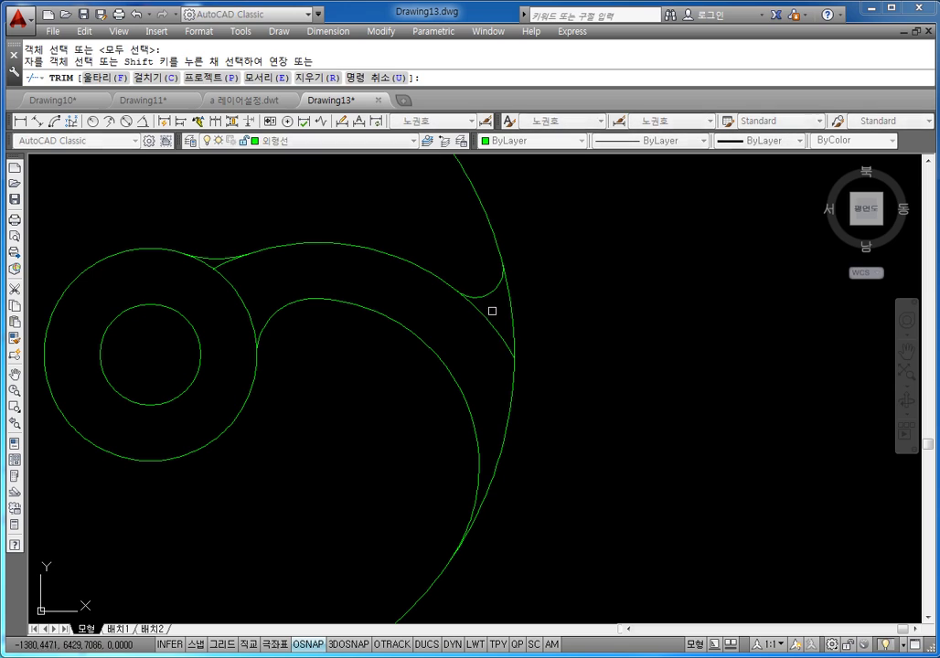
pyautogui.click(490, 313)
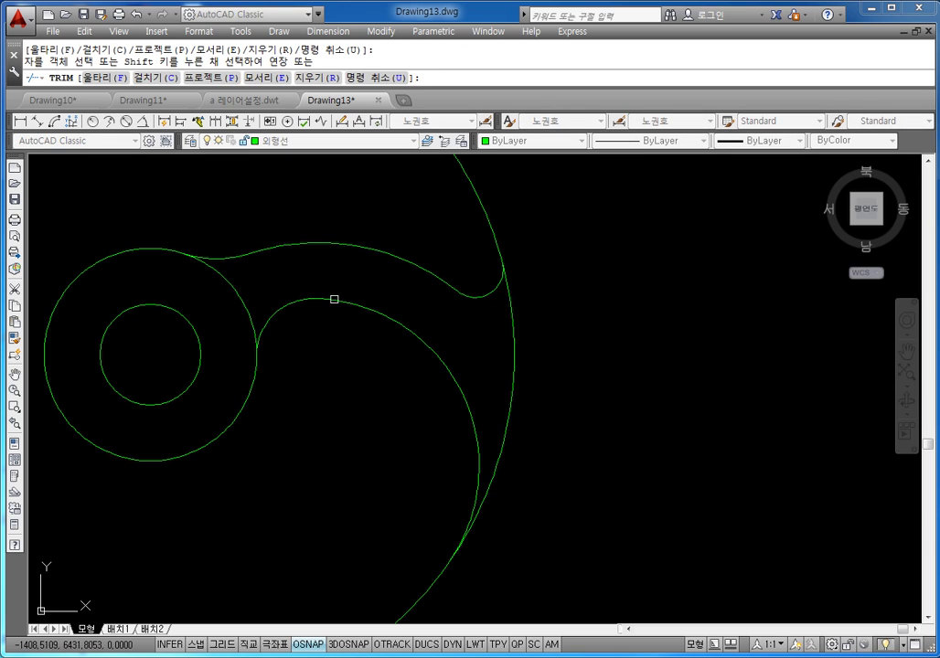
pyautogui.press('Escape')
pyautogui.scroll(-3, 399, 312)
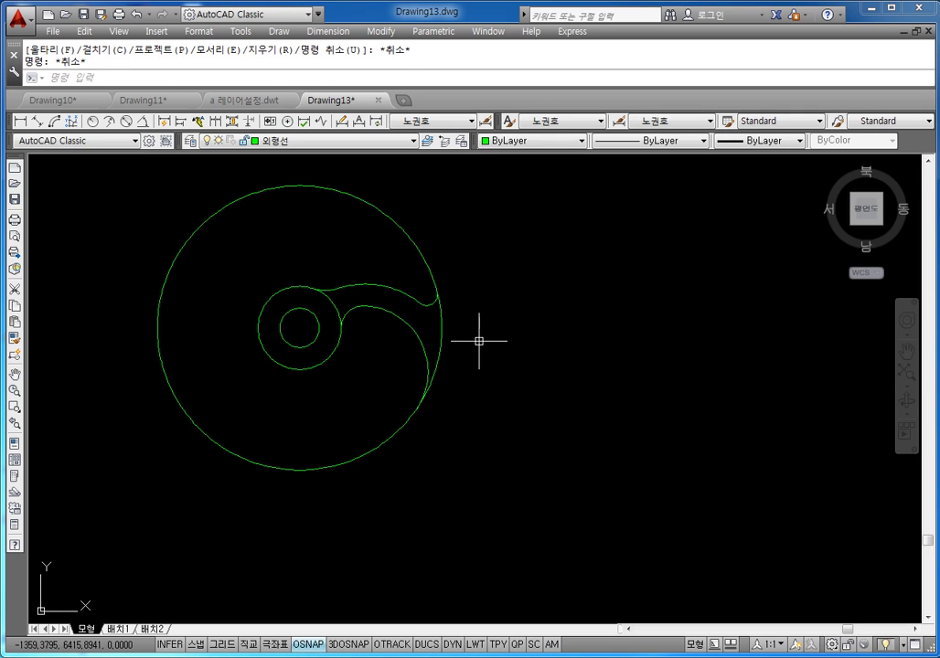
pyautogui.moveTo(331, 315); pyautogui.dragTo(349, 314, button='middle')
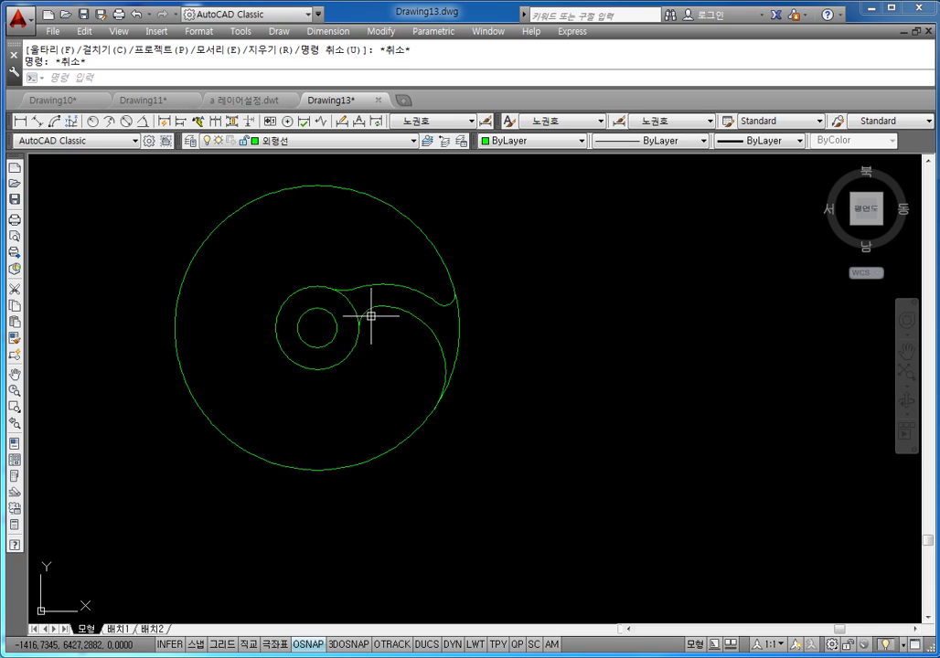
pyautogui.press('Escape')
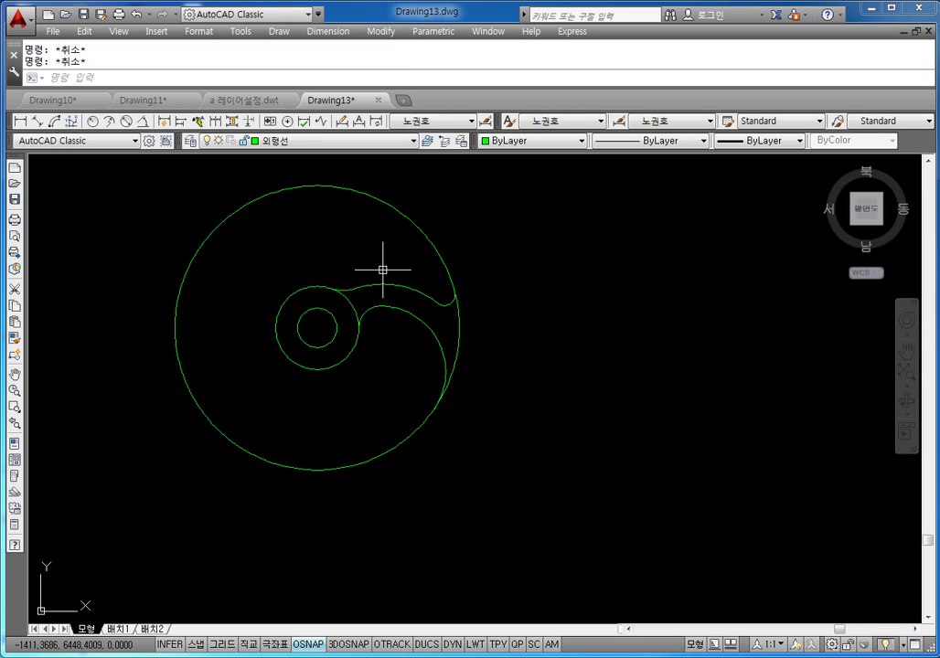
pyautogui.moveTo(328, 315); pyautogui.dragTo(405, 364, button='middle')
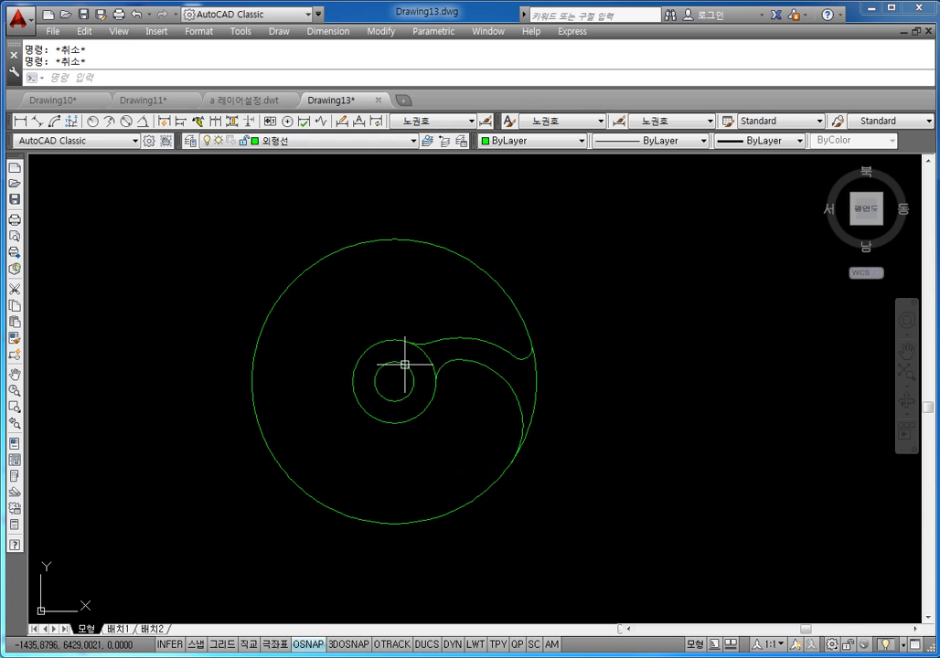
pyautogui.press('Escape')
pyautogui.press('Escape')
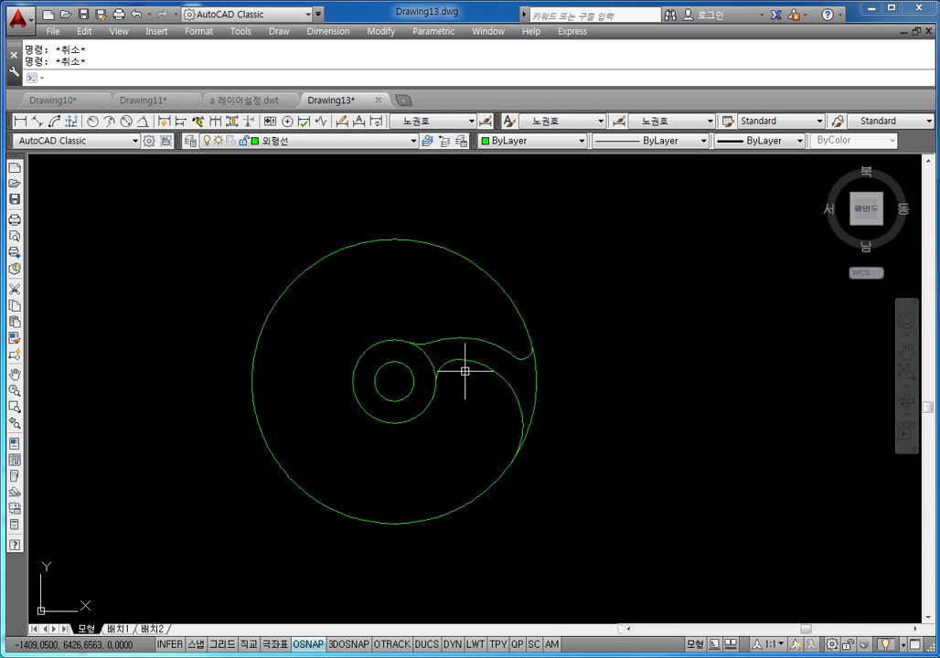
# Select the blade curves and the small tip fillet for an array
pyautogui.write('ar')
pyautogui.press('Return')
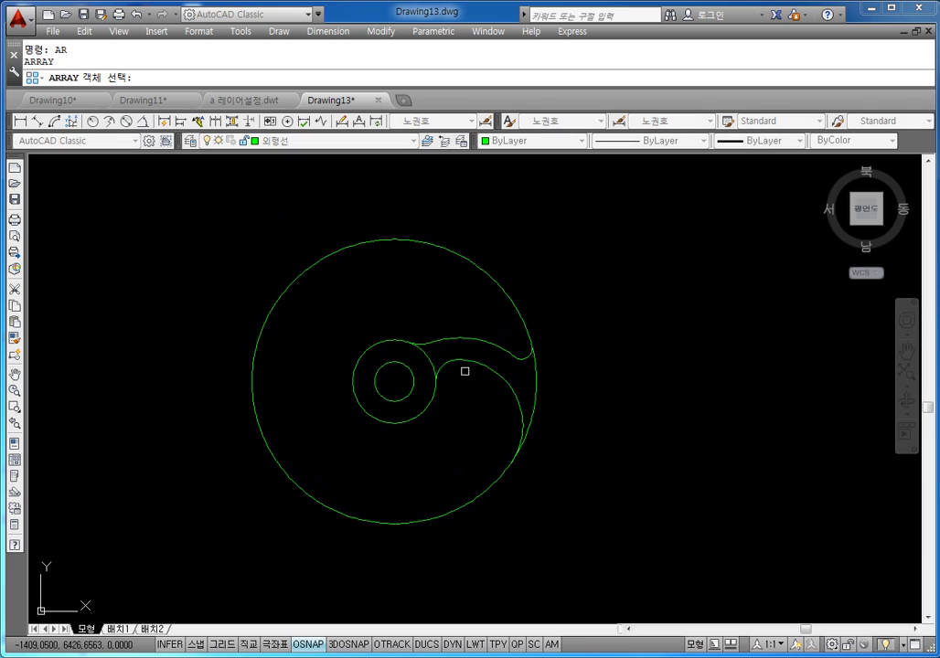
pyautogui.scroll(2, 465, 371)
pyautogui.click(484, 309)
pyautogui.click(448, 378)
pyautogui.scroll(4, 432, 323)
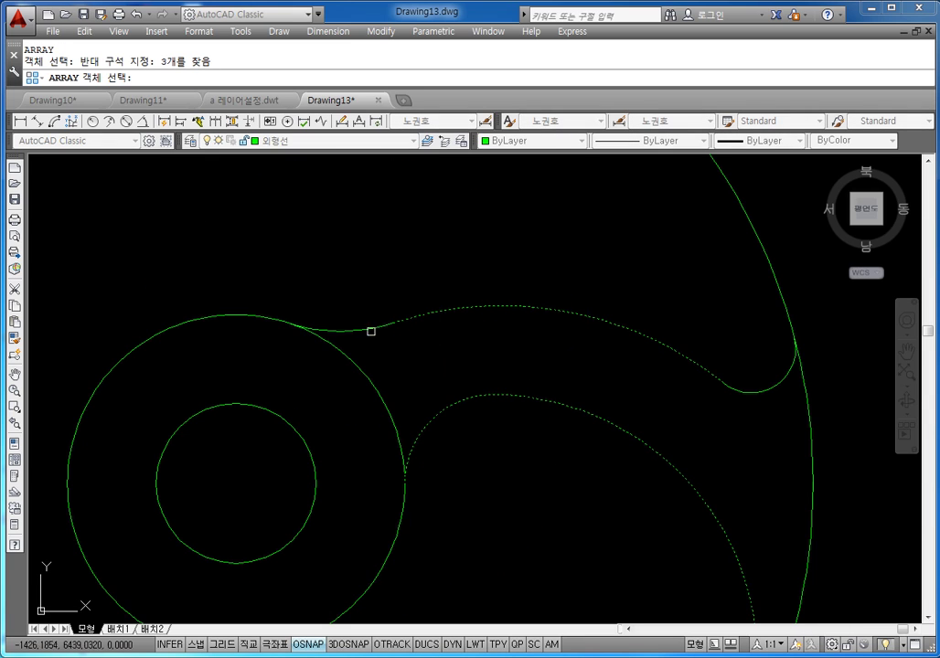
pyautogui.click(363, 329)
pyautogui.click(765, 364)
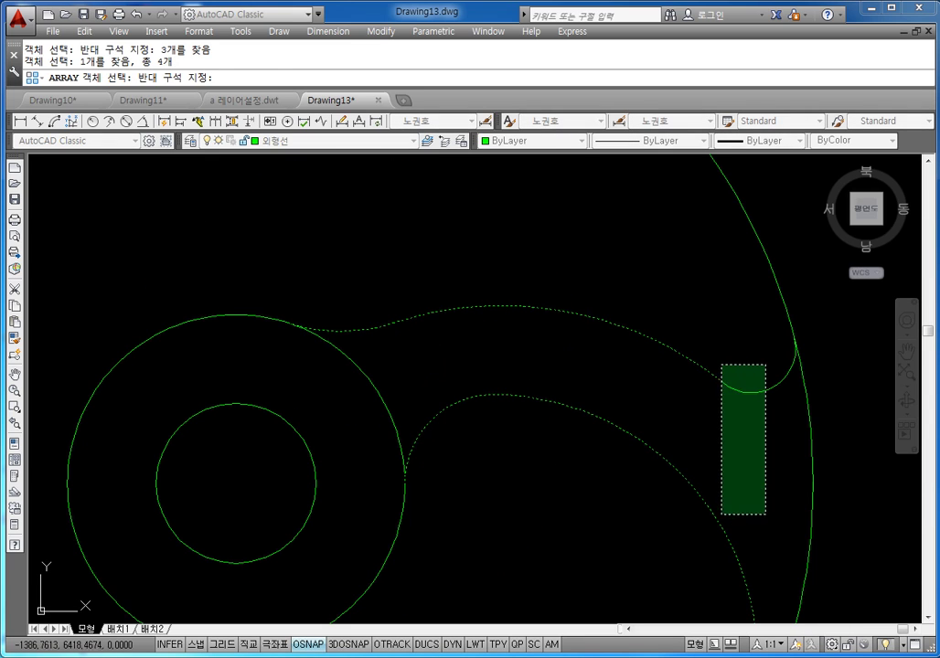
pyautogui.click(721, 514)
pyautogui.scroll(-2, 702, 564)
pyautogui.middleClick(674, 529)
pyautogui.middleClick(674, 529)
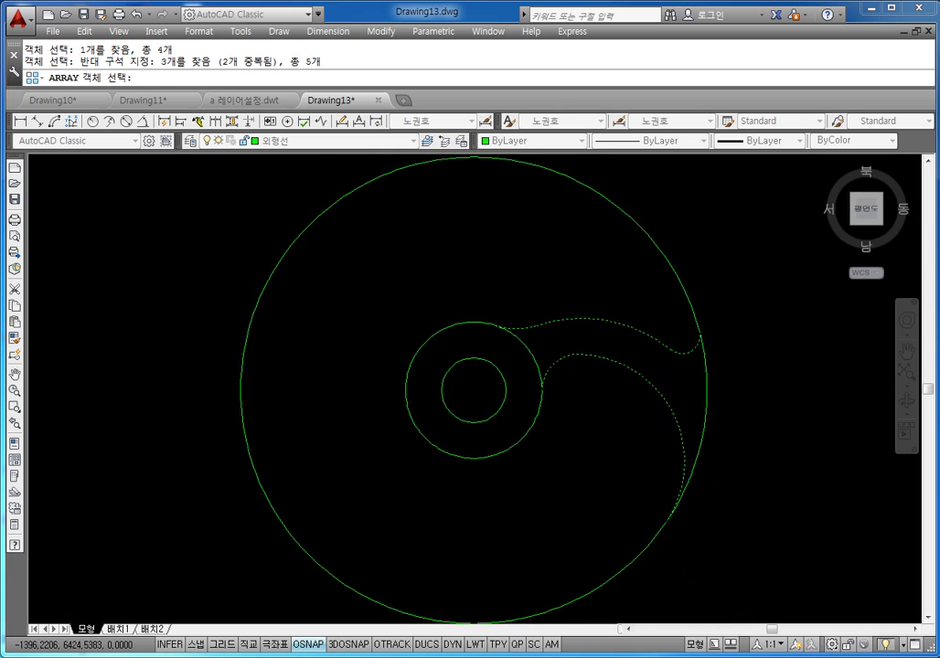
pyautogui.scroll(3, 624, 377)
pyautogui.scroll(-2, 569, 361)
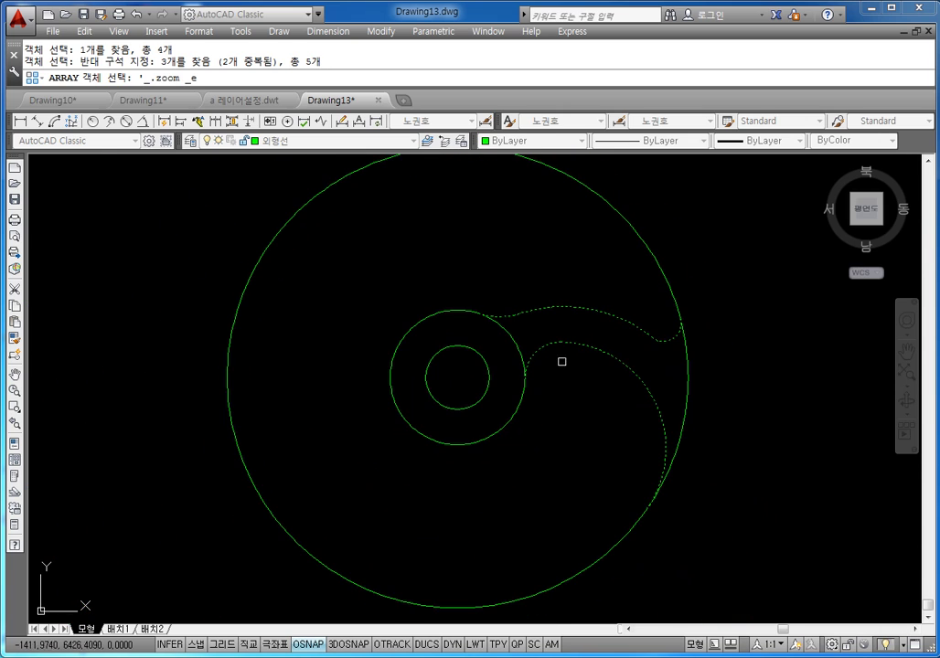
pyautogui.press('Return')
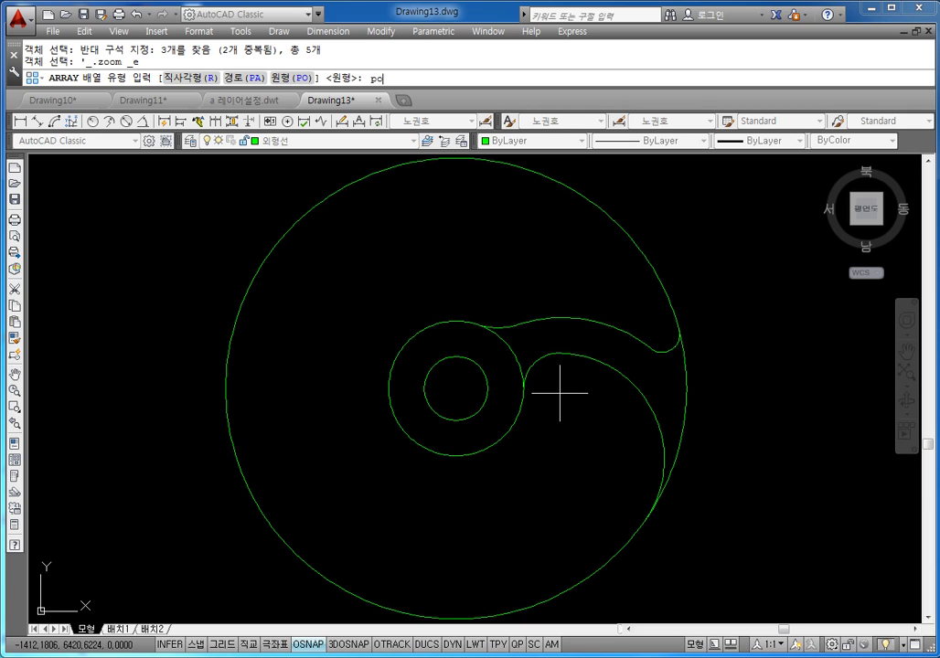
# Polar-array the blade into 4 copies around the hub centre over 360 degrees
pyautogui.press('Return')
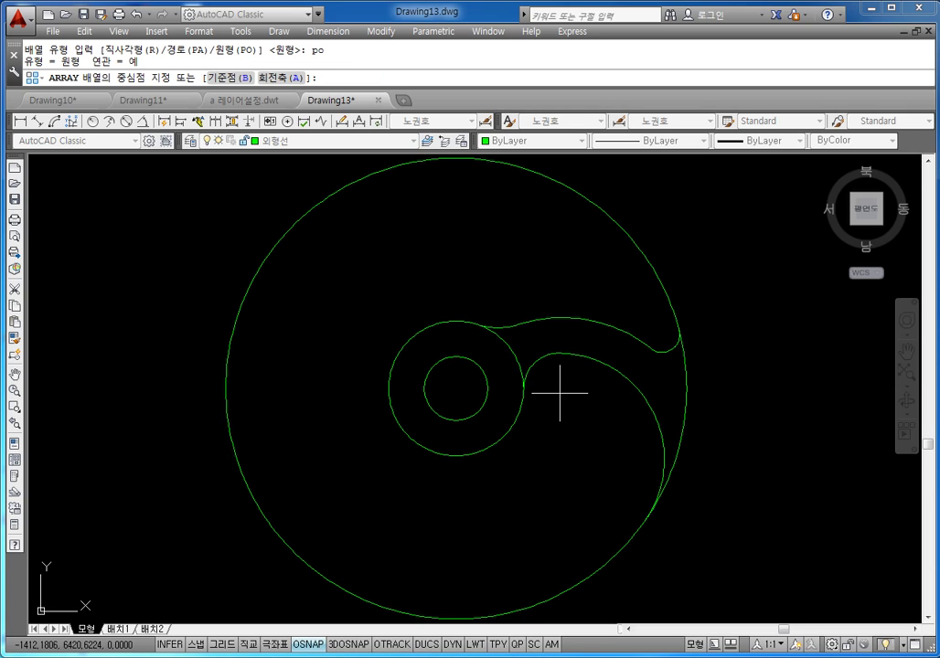
pyautogui.click(456, 388)
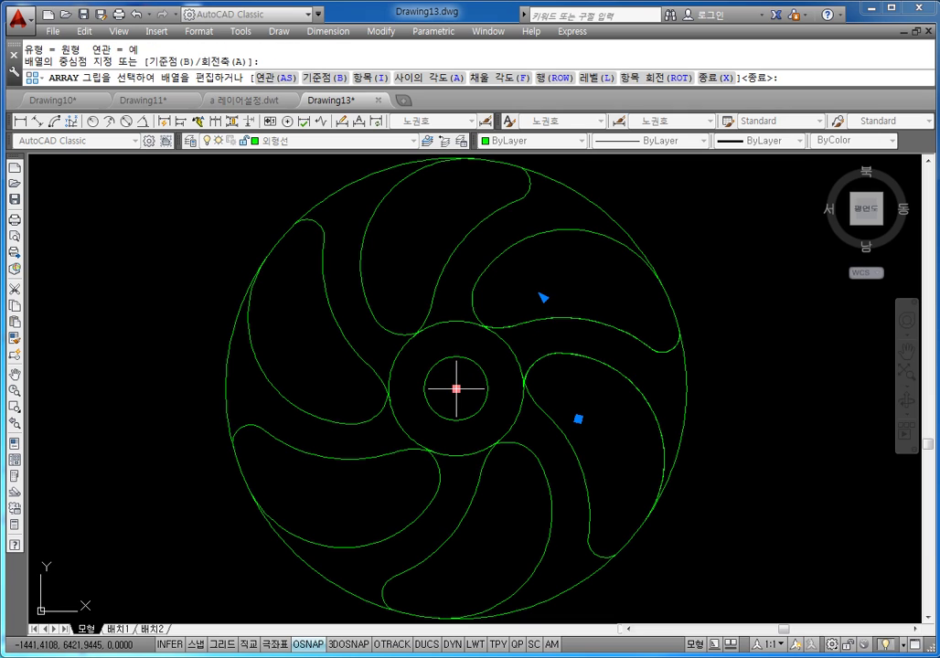
pyautogui.write('i')
pyautogui.press('Return')
pyautogui.write('4')
pyautogui.press('Return')
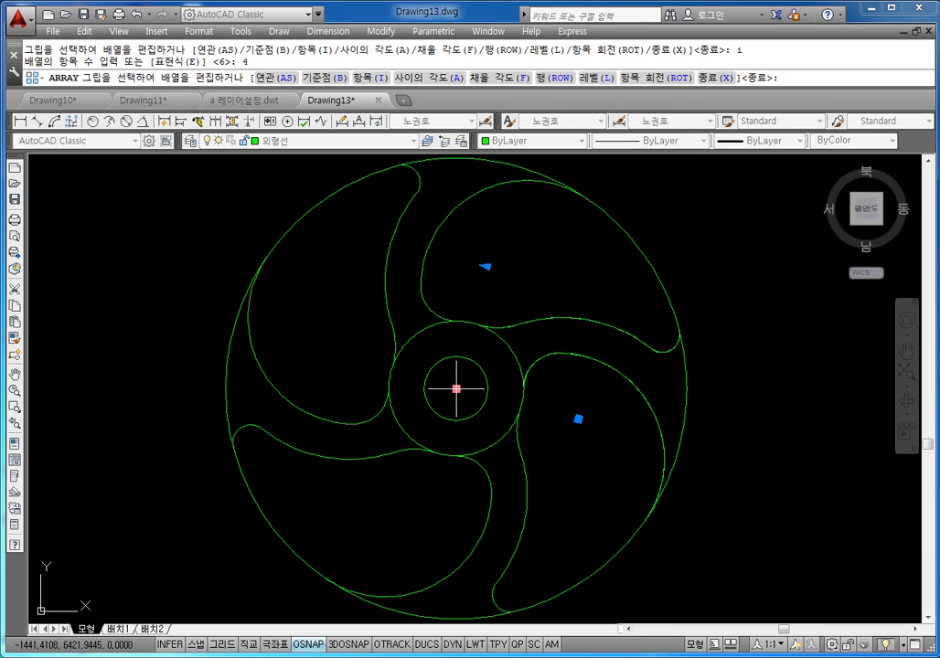
pyautogui.press('Return')
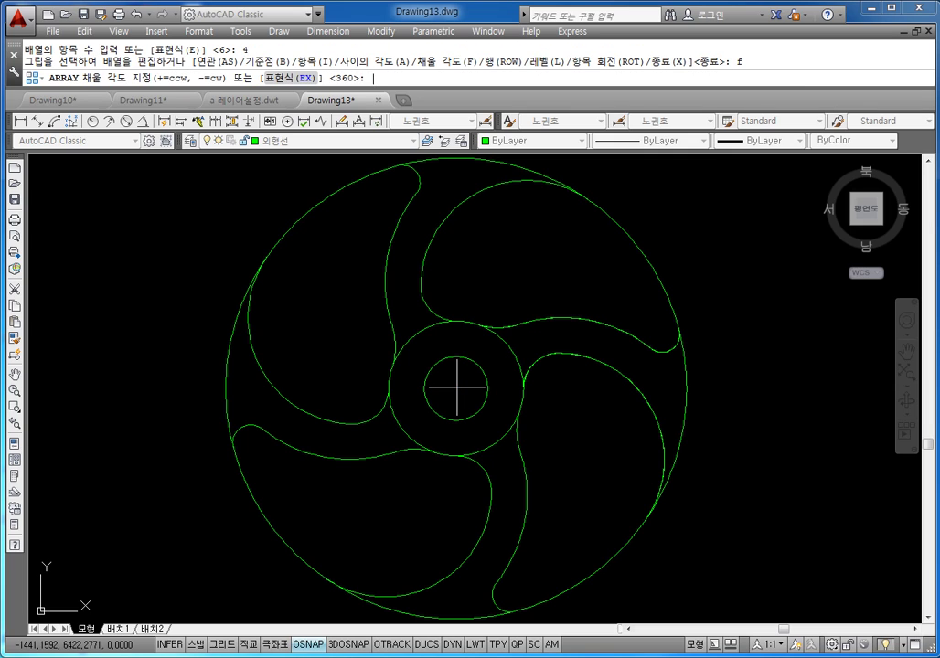
pyautogui.write('360')
pyautogui.press('Return')
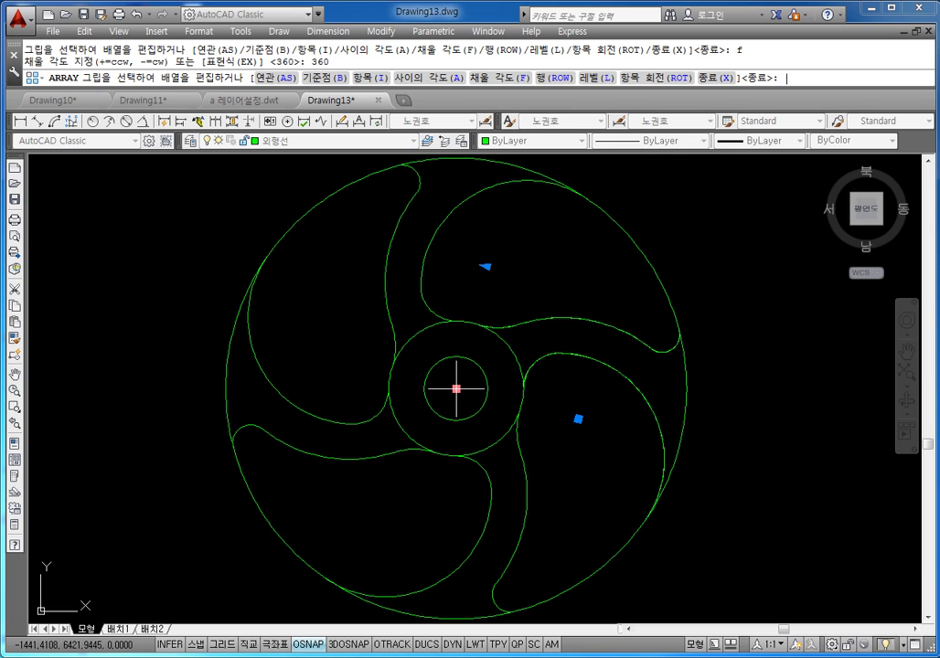
pyautogui.press('Return')
pyautogui.press('Escape')
pyautogui.press('Escape')
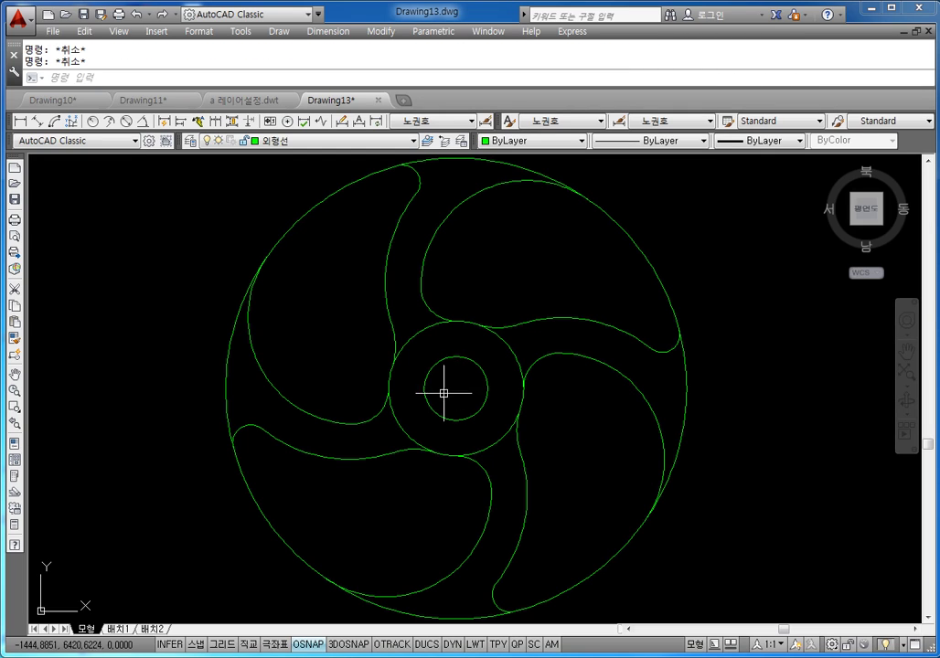
pyautogui.scroll(-5, 486, 393)
pyautogui.scroll(1, 506, 365)
pyautogui.scroll(1, 485, 343)
pyautogui.scroll(1, 467, 318)
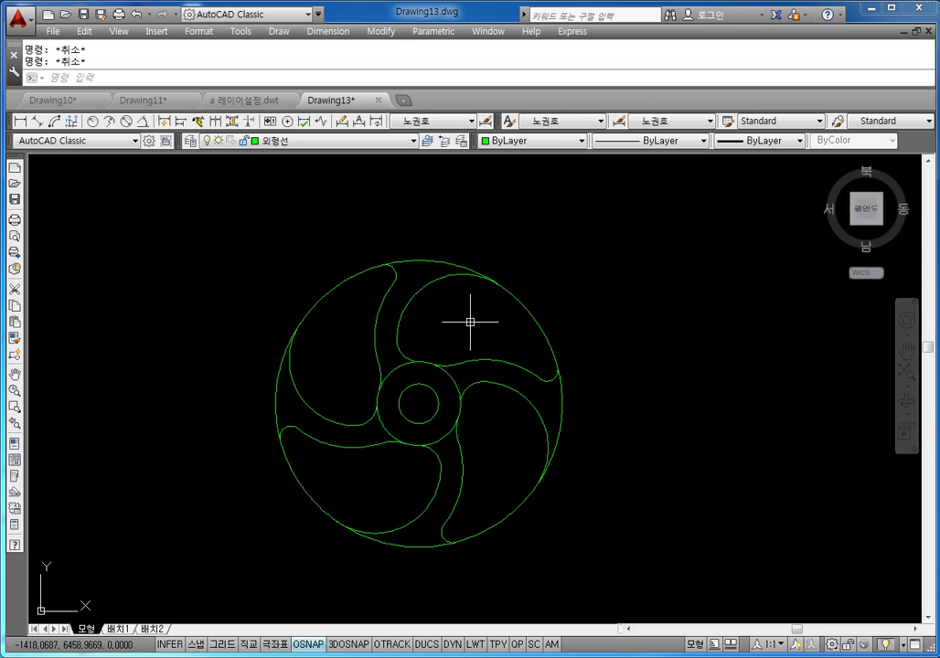
# Offset the outer circle 11 units outward to form the rim
pyautogui.write('o')
pyautogui.press('Return')
pyautogui.write('1')
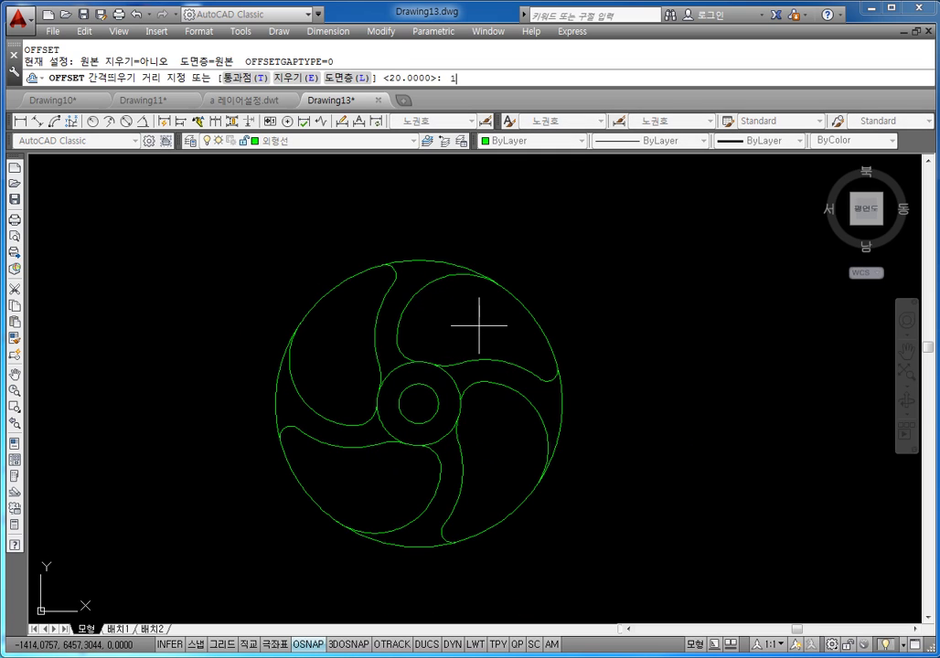
pyautogui.write('1')
pyautogui.press('Return')
pyautogui.click(318, 303)
pyautogui.click(311, 250)
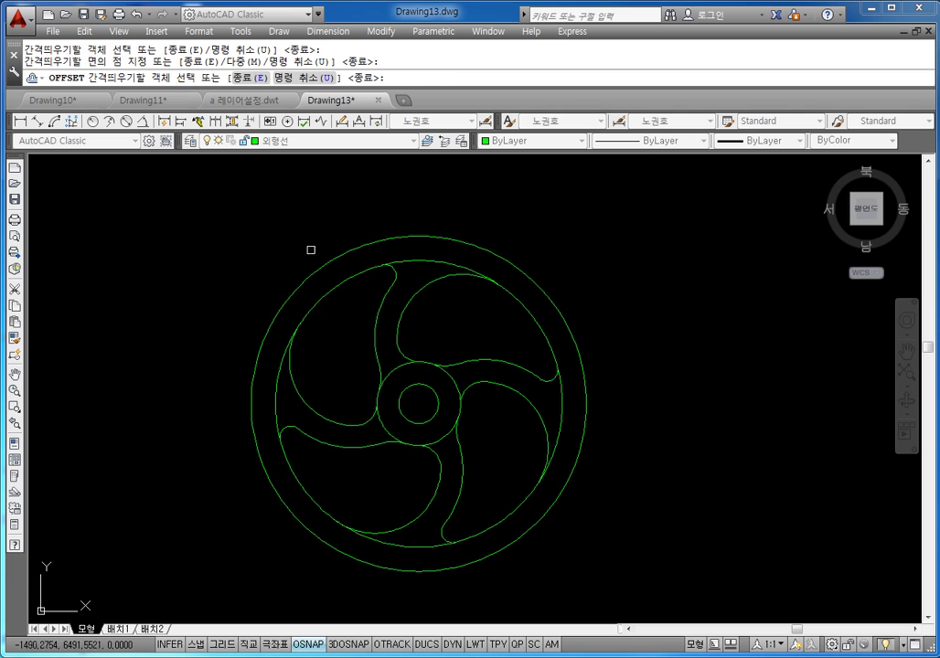
pyautogui.press('Escape')
pyautogui.press('Escape')
pyautogui.press('Escape')
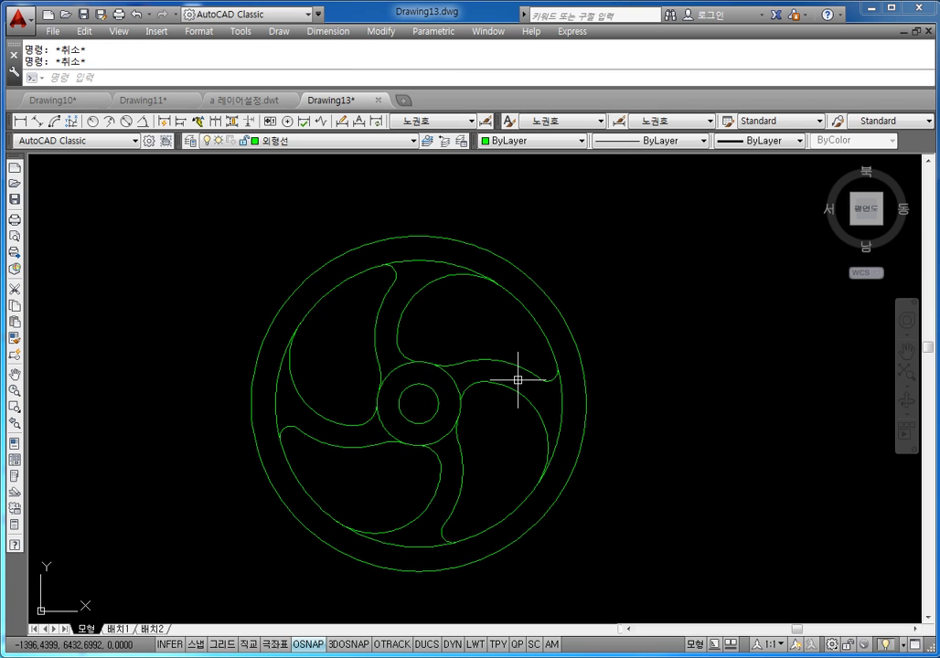
# Draw a 2.5-long horizontal line from the bore's right edge with Ortho on
pyautogui.scroll(1, 470, 363)
pyautogui.scroll(2, 429, 352)
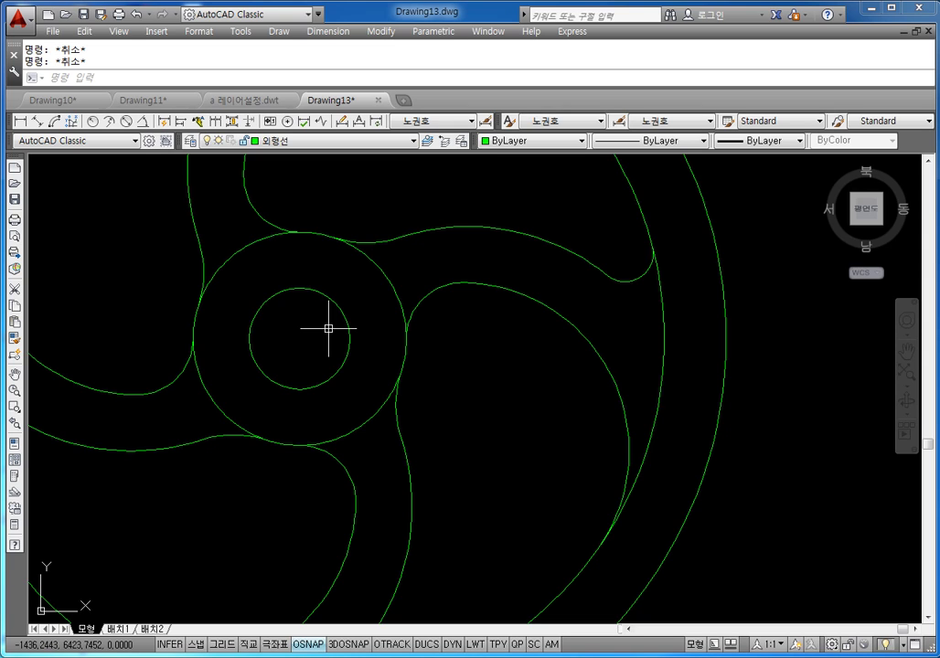
pyautogui.scroll(3, 311, 334)
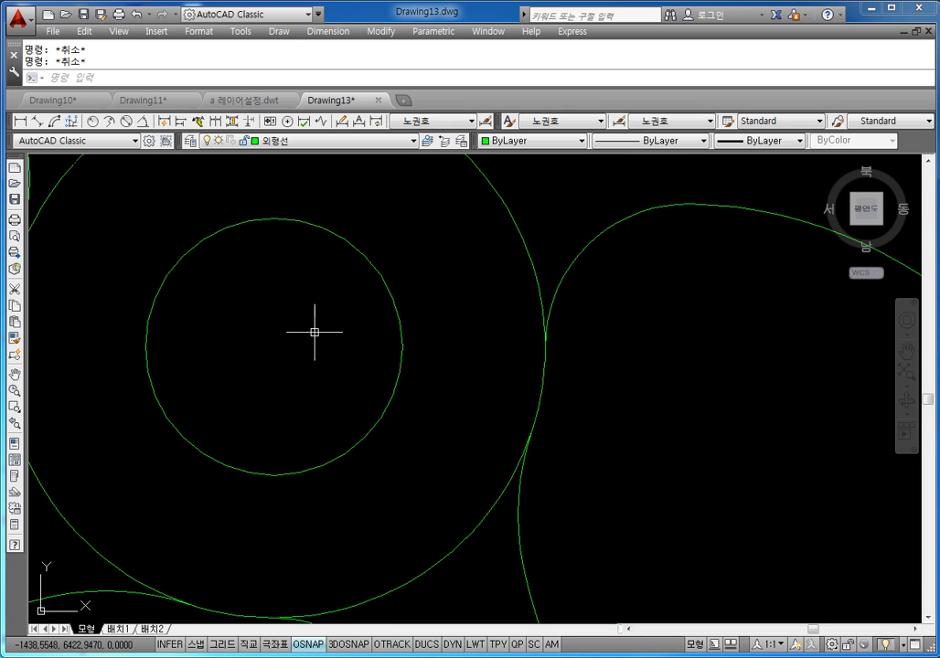
pyautogui.scroll(-1, 352, 352)
pyautogui.write('L')
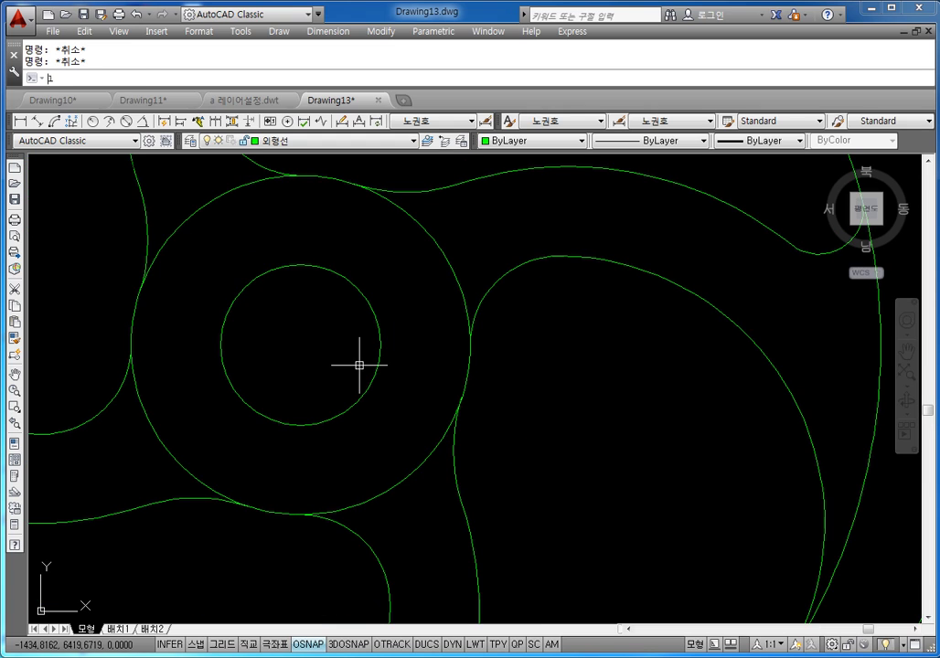
pyautogui.press('Return')
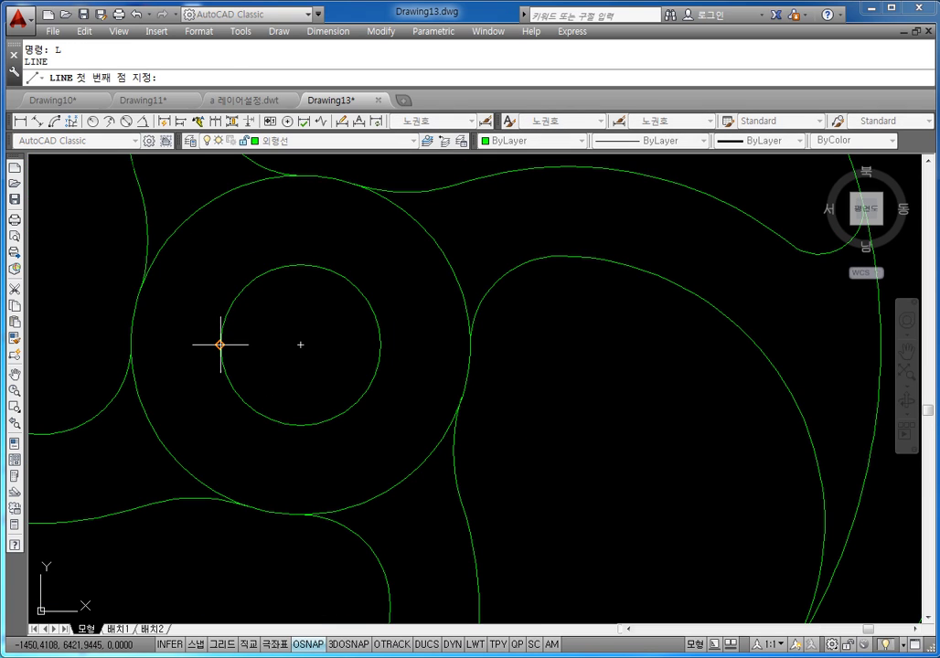
pyautogui.click(221, 344)
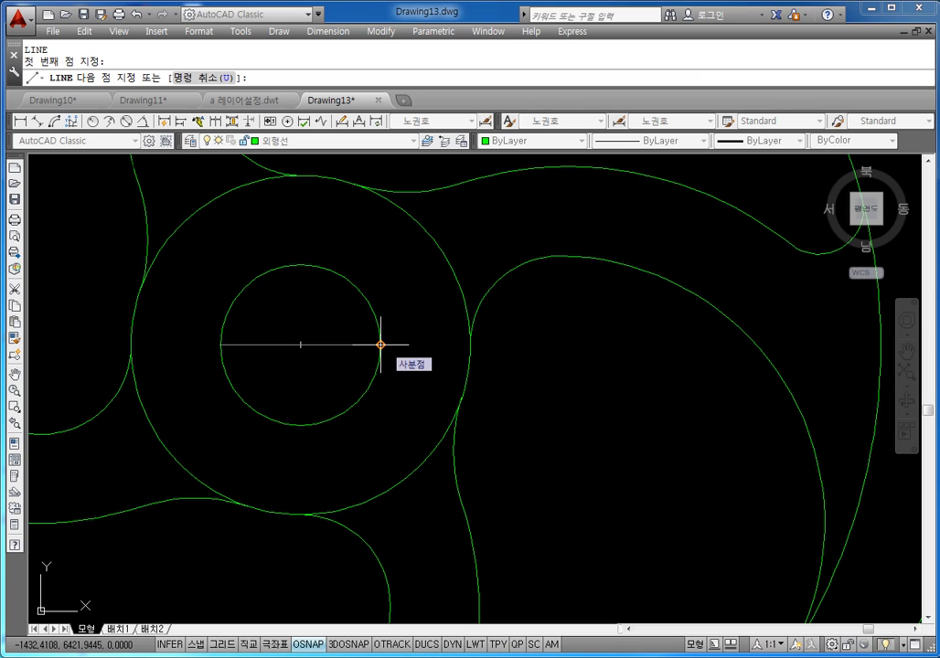
pyautogui.press('Escape')
pyautogui.press('Escape')
pyautogui.write('l')
pyautogui.press('Return')
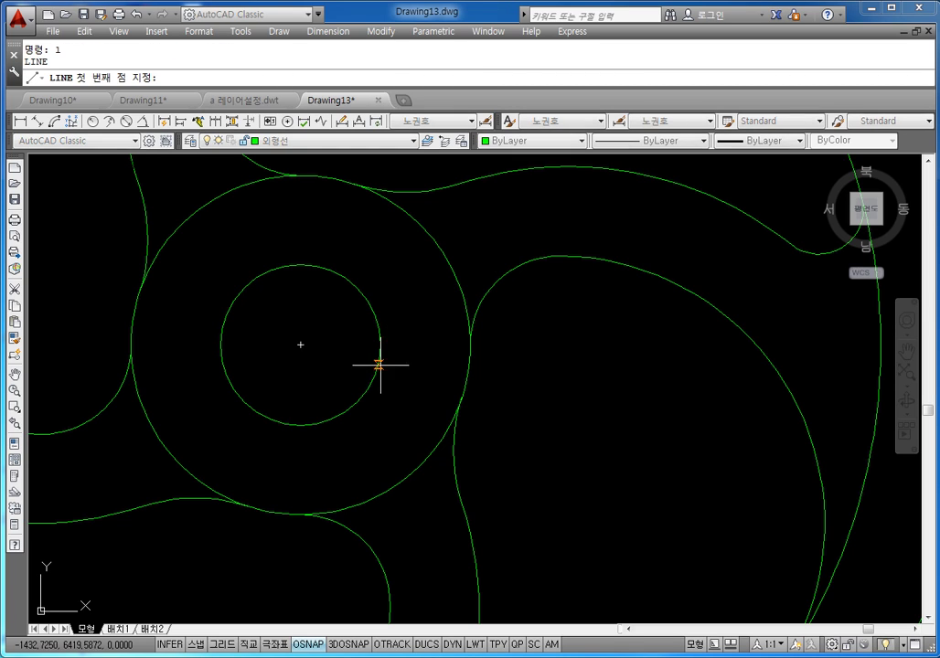
pyautogui.click(380, 344)
pyautogui.press('F8')
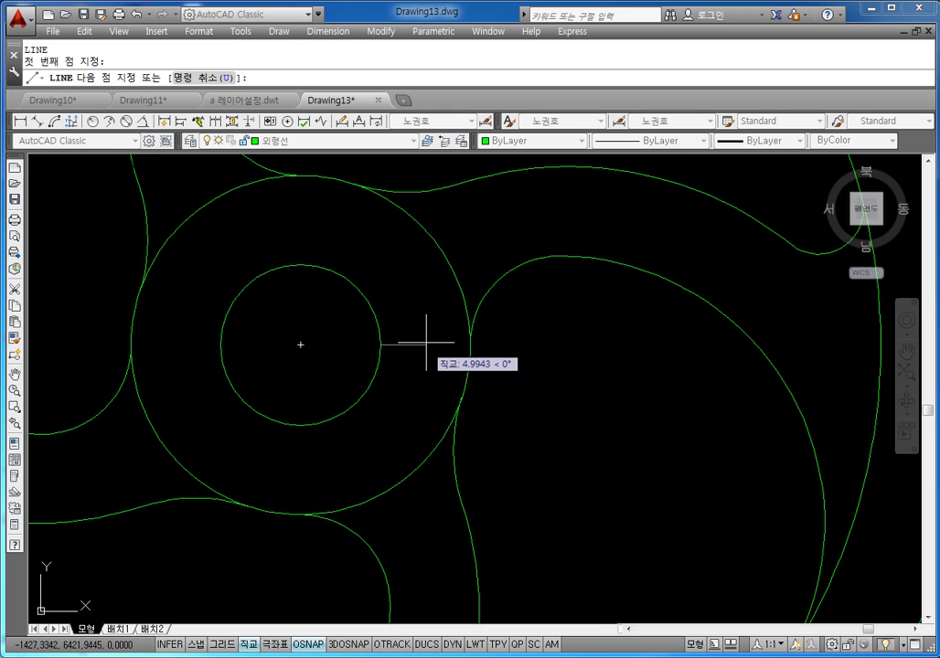
pyautogui.write('2.5')
pyautogui.press('Return')
pyautogui.press('Escape')
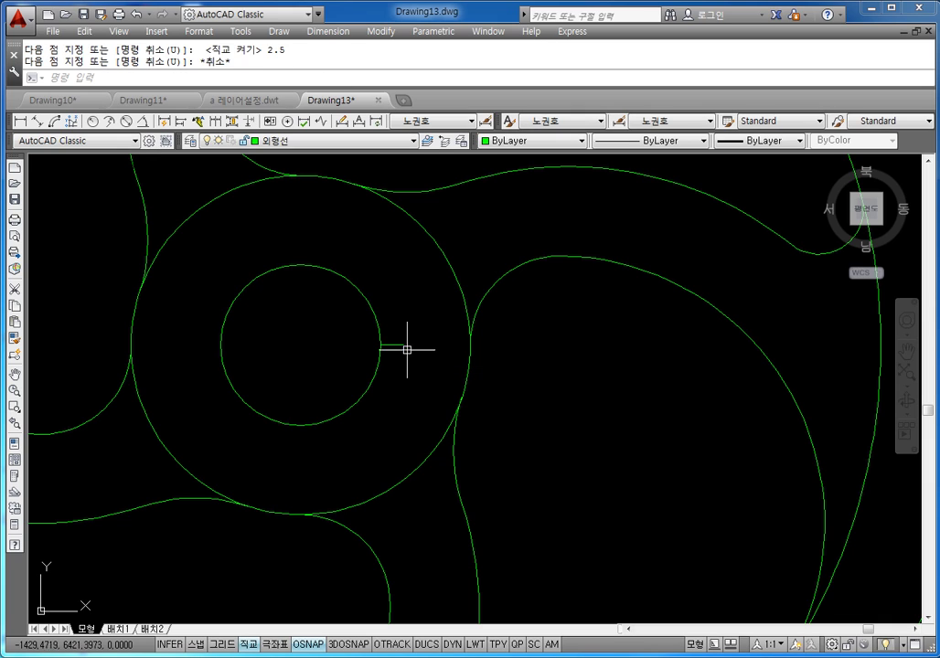
pyautogui.press('Escape')
# Offset the short keyway line 2.5 above and 2.5 below
pyautogui.write('l')
pyautogui.press('Return')
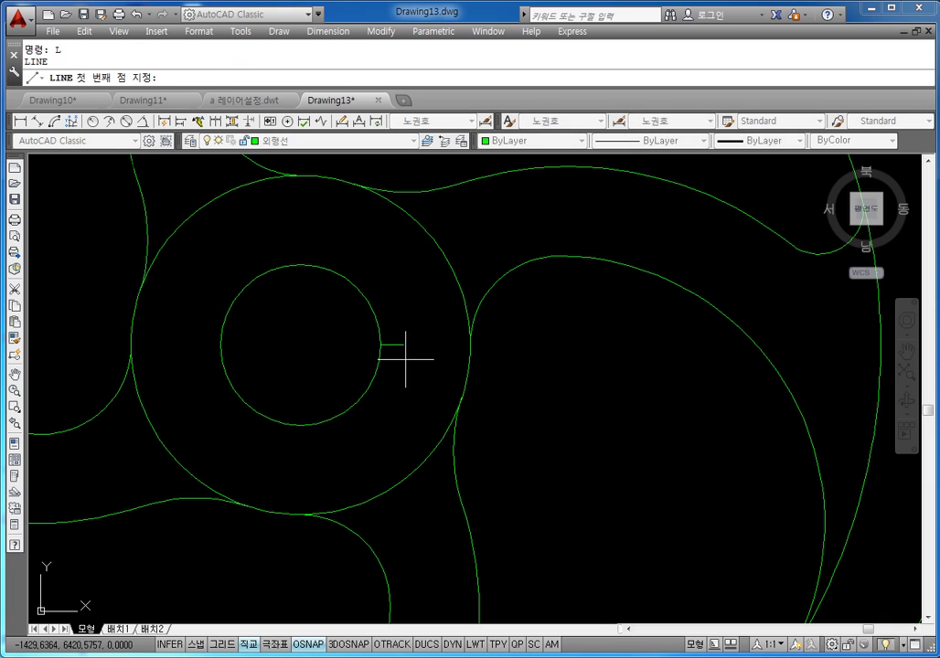
pyautogui.press('Escape')
pyautogui.press('Escape')
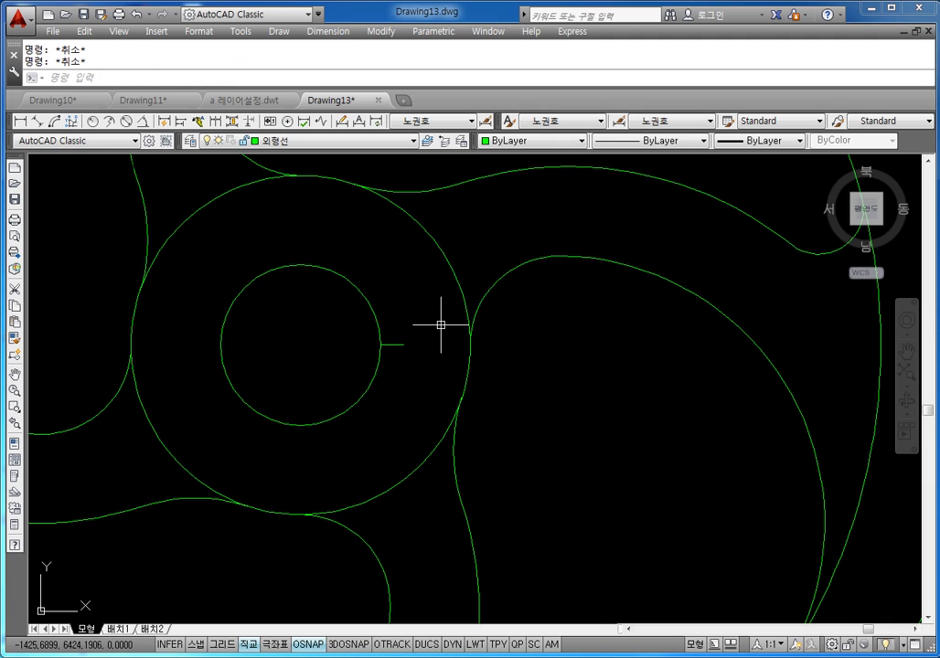
pyautogui.write('o')
pyautogui.press('Return')
pyautogui.write('2.5')
pyautogui.press('Return')
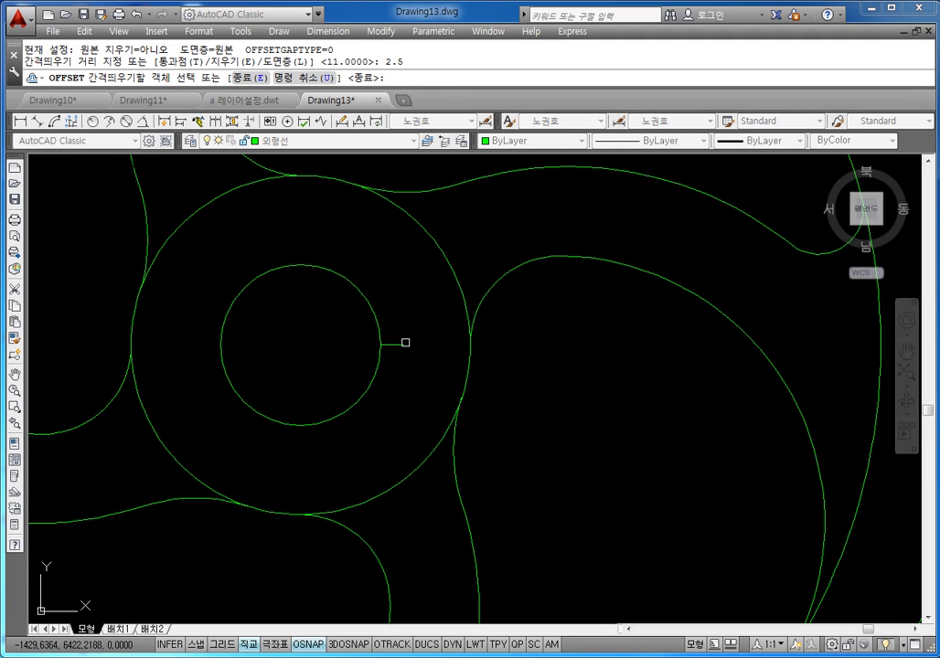
pyautogui.click(405, 343)
pyautogui.click(398, 314)
pyautogui.click(399, 344)
pyautogui.click(399, 373)
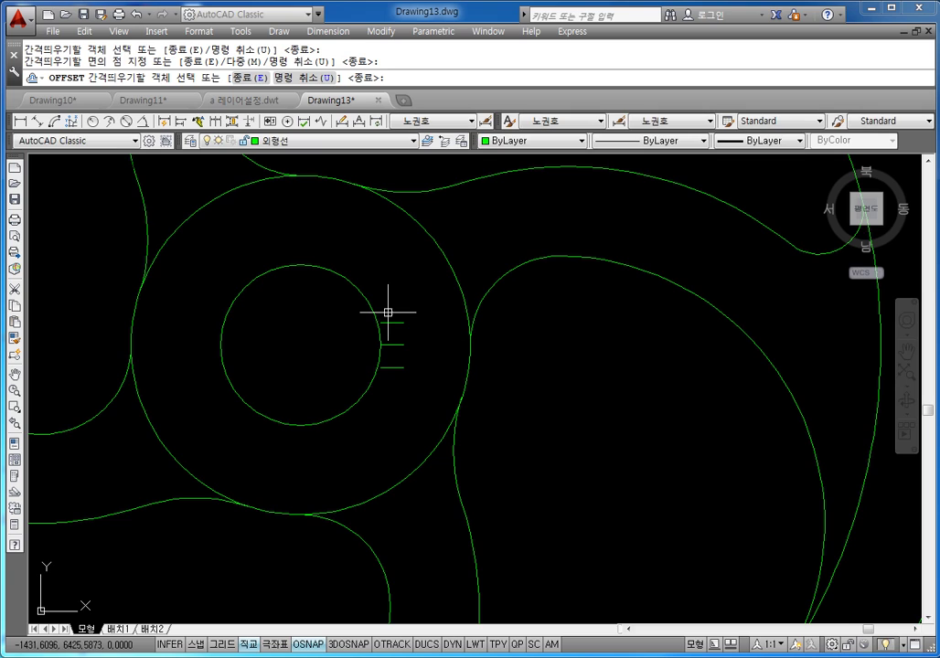
pyautogui.press('Escape')
# Join the outer ends of the upper and lower keyway lines with a vertical line
pyautogui.scroll(2, 388, 313)
pyautogui.press('Escape')
pyautogui.press('Escape')
pyautogui.write('l')
pyautogui.press('Return')
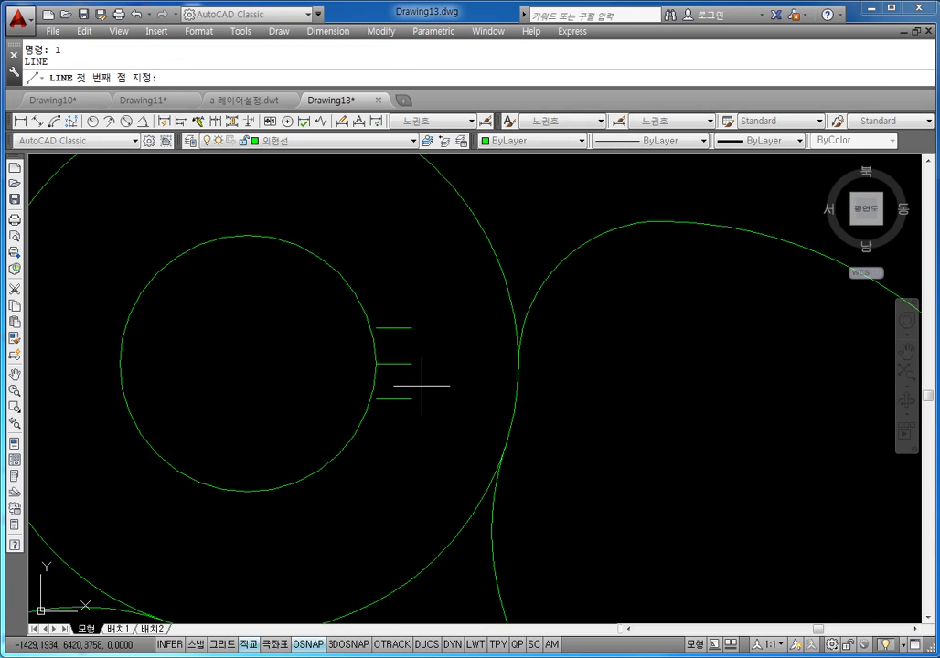
pyautogui.click(412, 327)
pyautogui.click(412, 399)
pyautogui.press('Escape')
pyautogui.press('Escape')
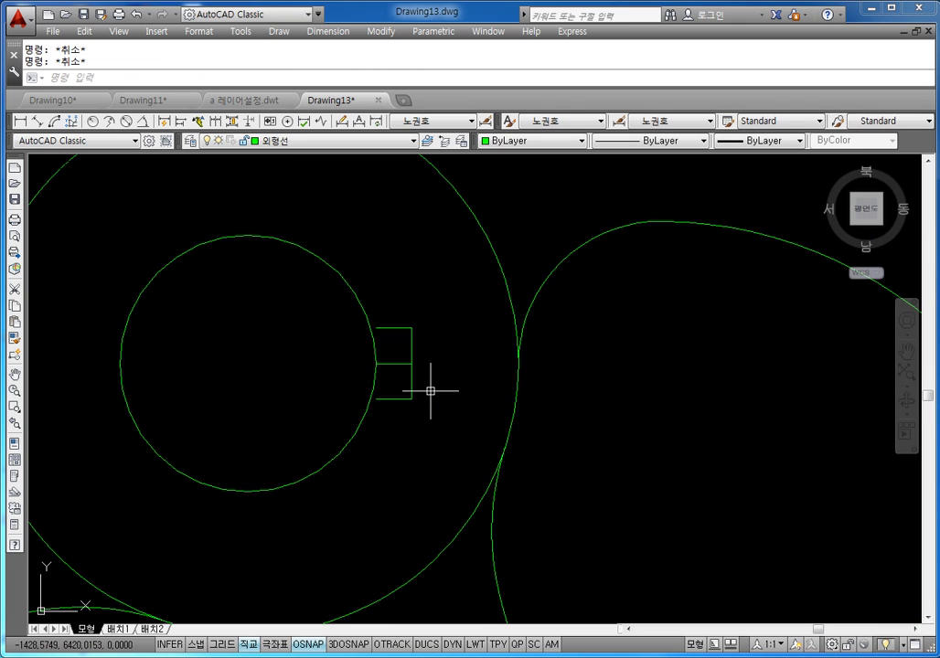
pyautogui.write('ex')
# Try extending the lower keyway line to the bore circle, then cancel
pyautogui.press('Return')
pyautogui.click(366, 317)
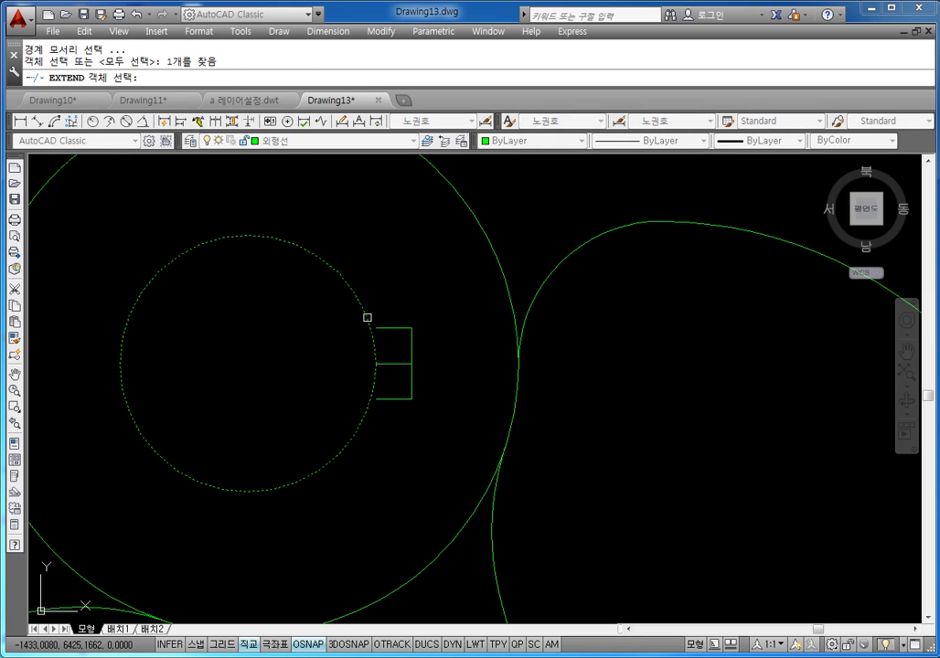
pyautogui.press('Return')
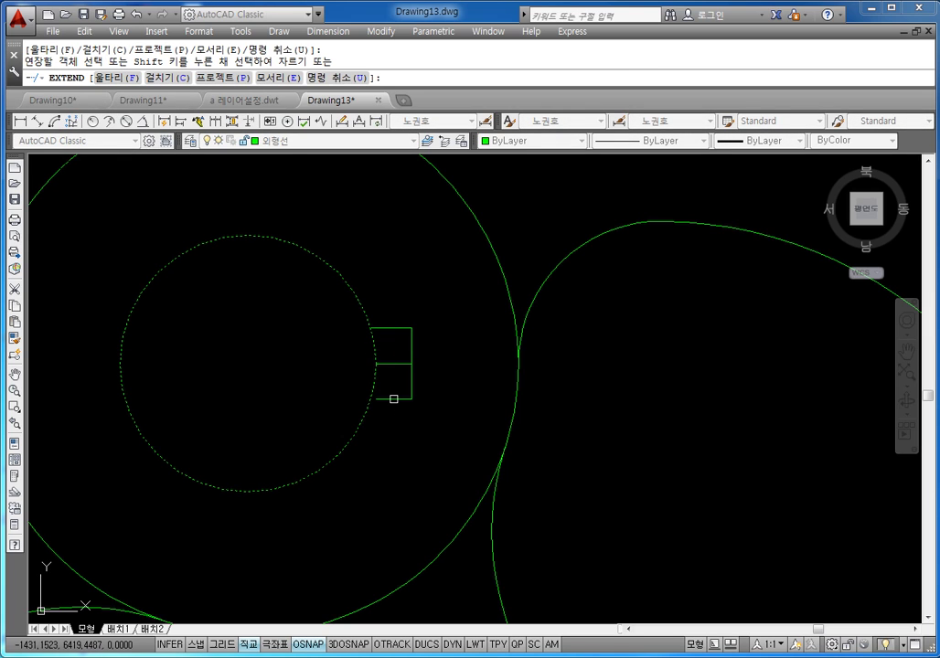
pyautogui.click(393, 399)
pyautogui.press('Escape')
# Trim away the bore circle arc lying inside the keyway
pyautogui.write('tgr')
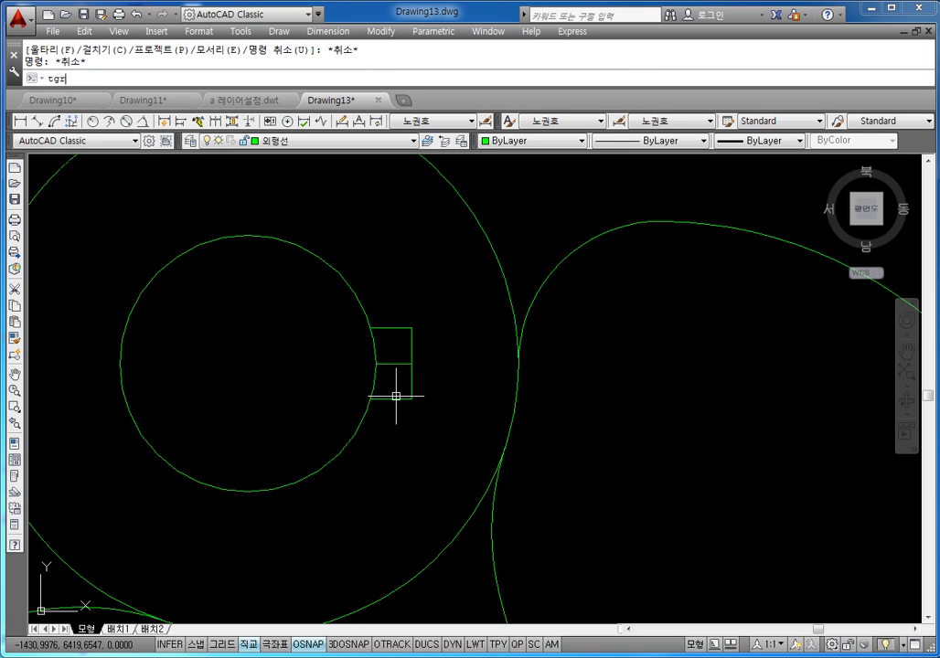
pyautogui.press('Return')
pyautogui.click(381, 341)
pyautogui.click(383, 373)
pyautogui.press('Escape')
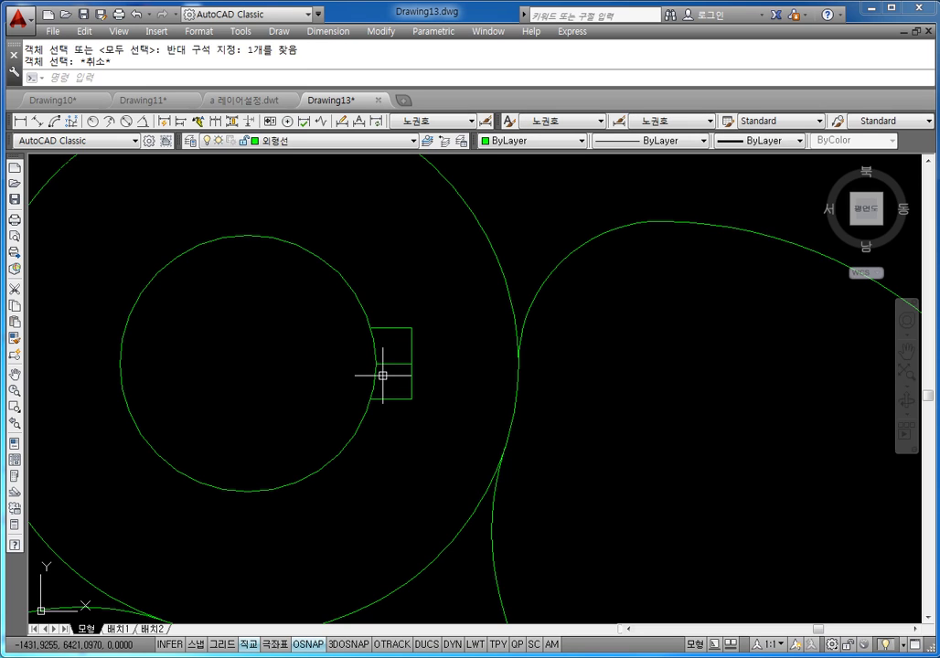
pyautogui.write('ㄷtr')
pyautogui.press('Return')
pyautogui.press('Return')
pyautogui.moveTo(364, 340); pyautogui.dragTo(379, 386)
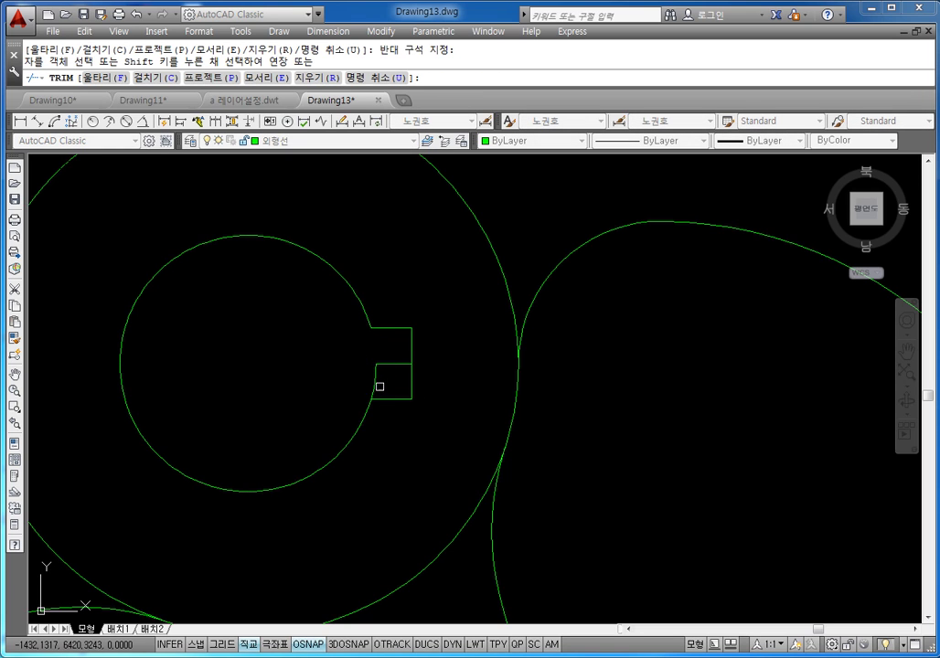
pyautogui.click(374, 382)
pyautogui.press('Escape')
# Erase the keyway's middle construction line and zoom to show the whole impeller
pyautogui.click(386, 356)
pyautogui.click(388, 377)
pyautogui.press('Delete')
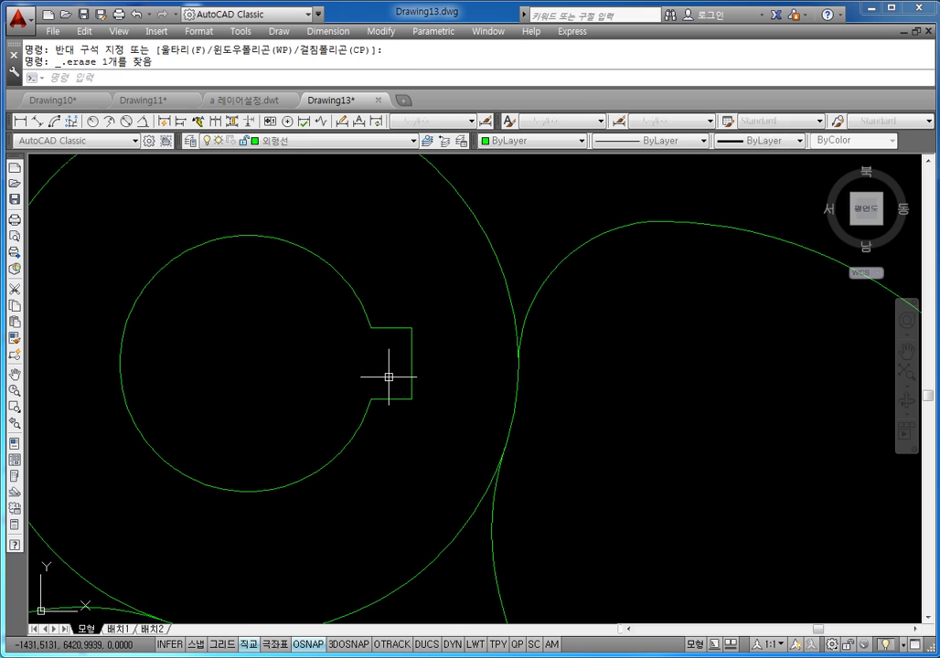
pyautogui.scroll(-6, 388, 377)
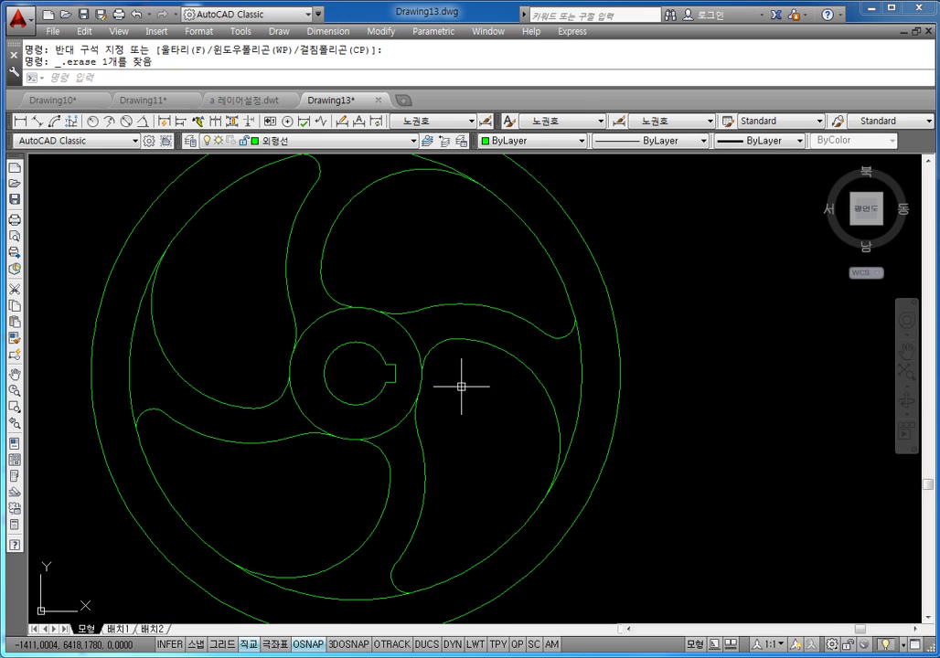
pyautogui.middleClick(411, 388)
pyautogui.middleClick(410, 387)
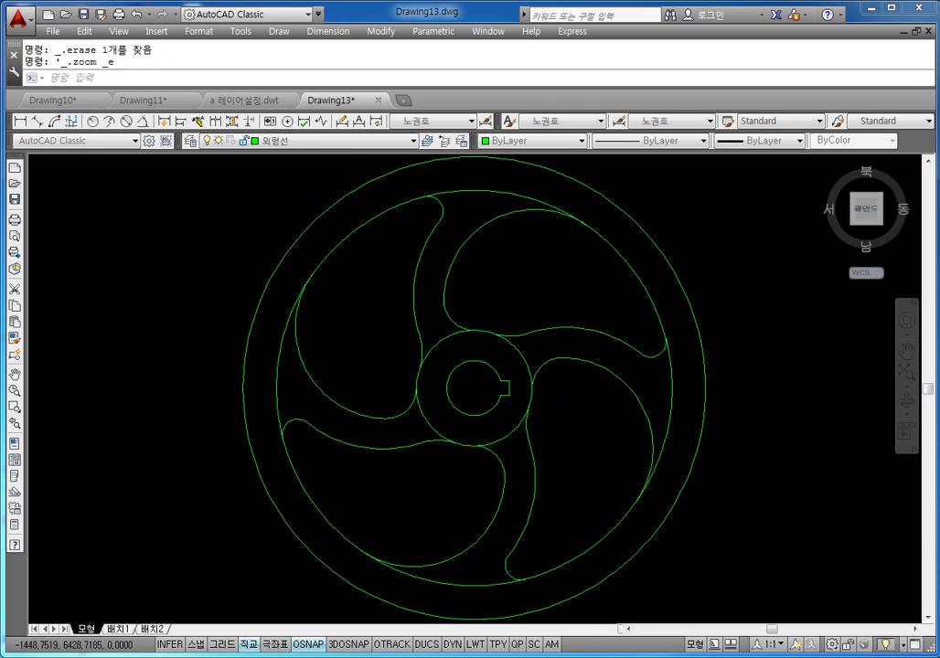
# Draw horizontal and vertical centre lines spanning the outer rim
pyautogui.write('l')
pyautogui.press('Return')
pyautogui.click(242, 389)
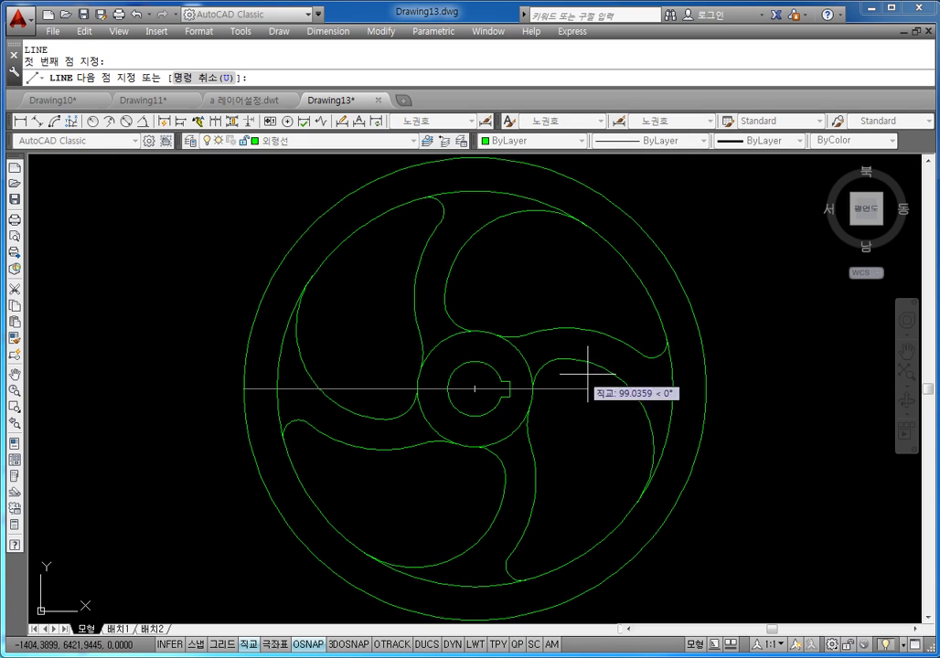
pyautogui.click(707, 389)
pyautogui.press('Escape')
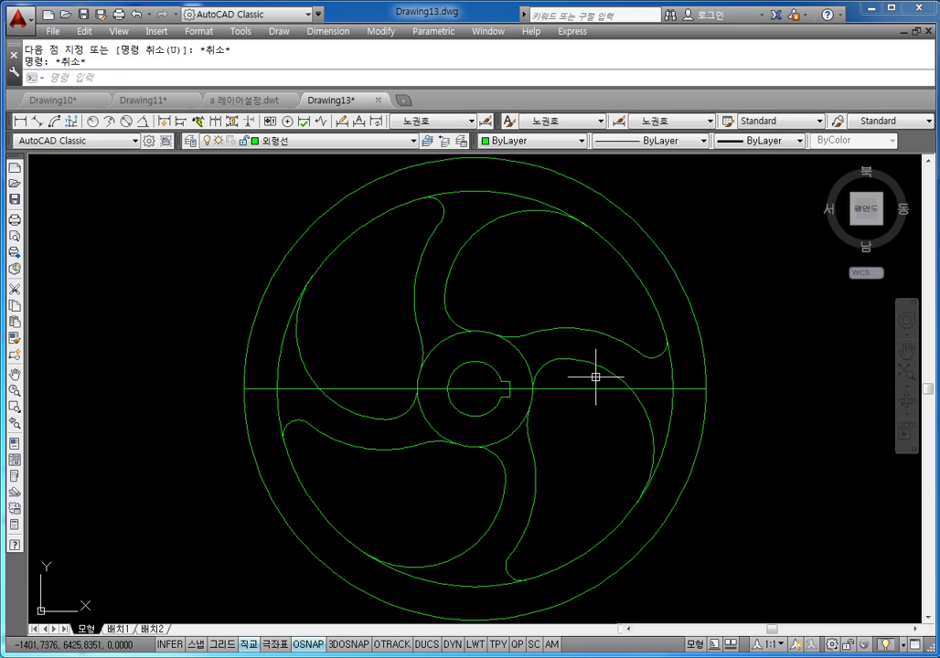
pyautogui.press('Return')
pyautogui.scroll(-2, 482, 192)
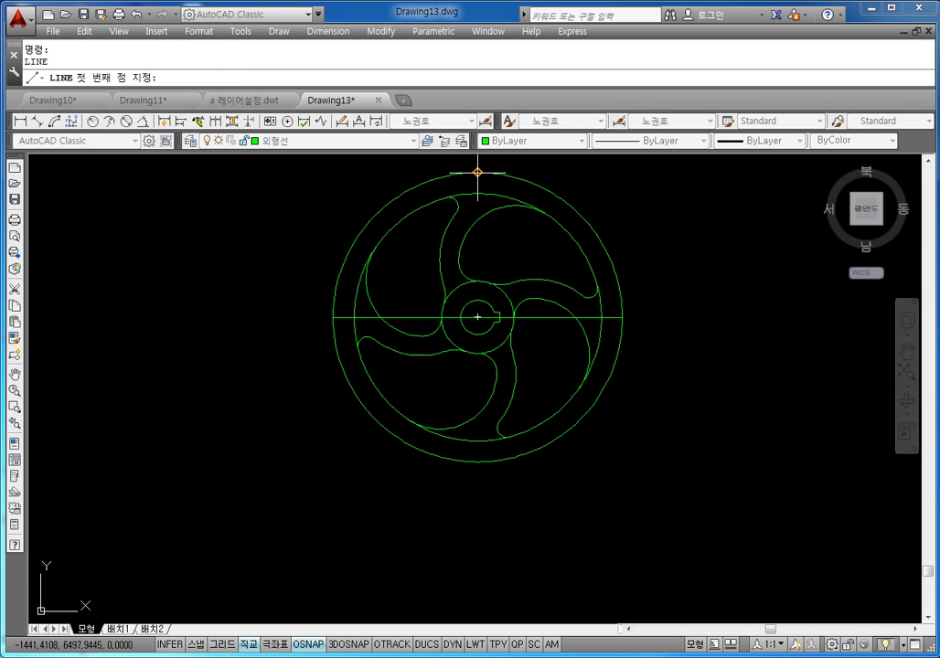
pyautogui.click(477, 172)
pyautogui.click(477, 461)
pyautogui.press('Escape')
pyautogui.scroll(4, 481, 352)
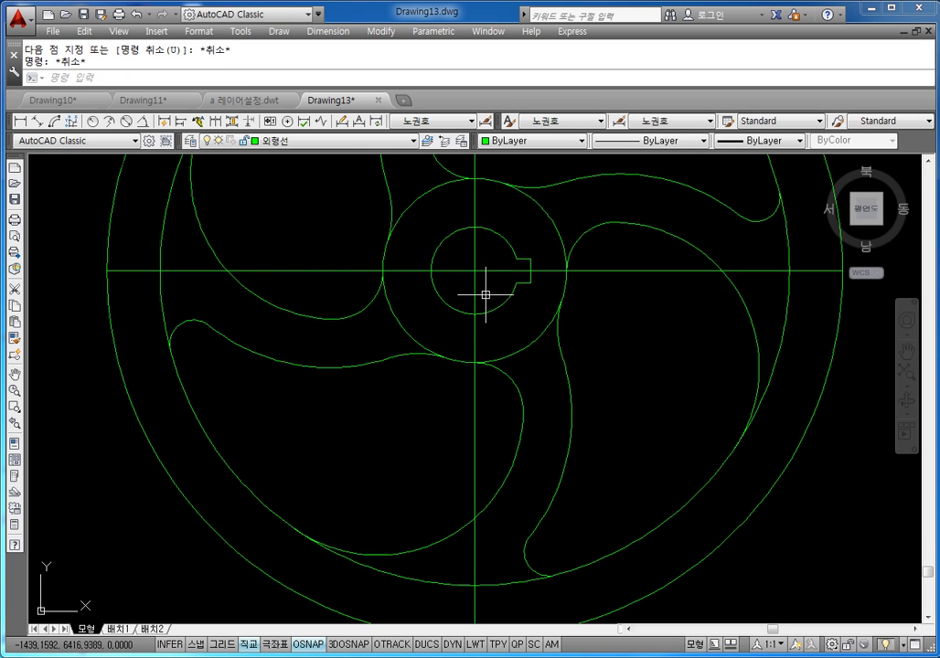
# Move the horizontal centre line onto the 중심선 centre-line layer
pyautogui.click(457, 271)
pyautogui.click(294, 140)
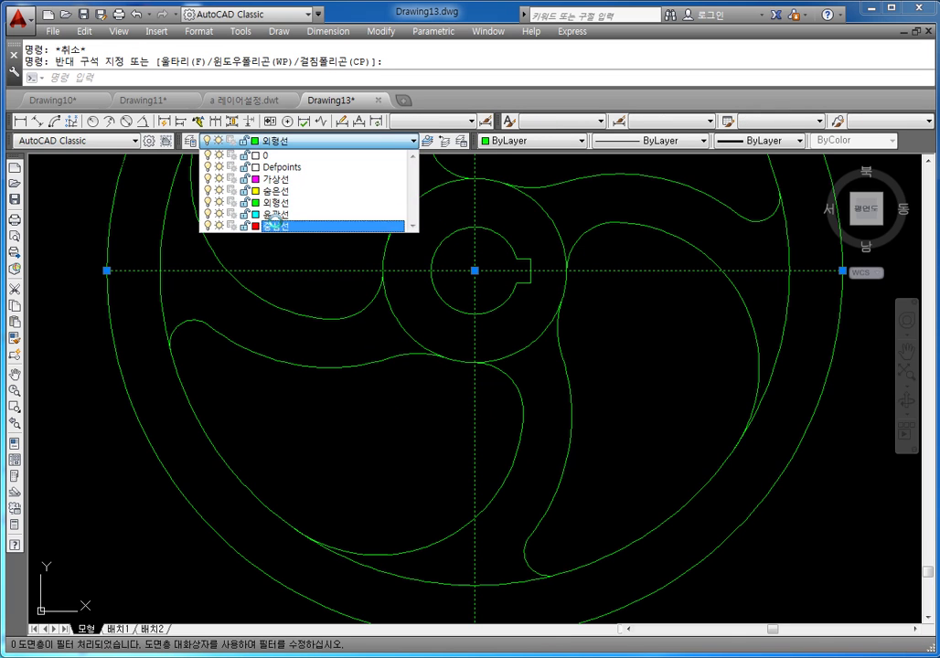
pyautogui.click(274, 226)
pyautogui.scroll(-4, 405, 235)
pyautogui.press('Escape')
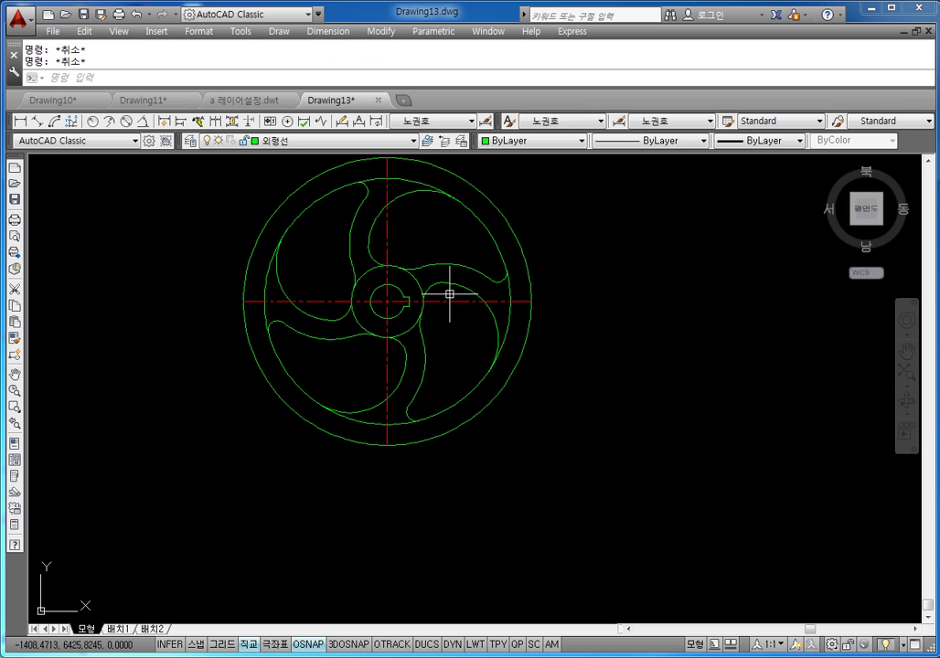
# Lengthen both ends of the vertical centre line by 5 with LENGTHEN DE
pyautogui.write('en')
pyautogui.press('Return')
pyautogui.write('de')
pyautogui.press('Return')
pyautogui.write('5')
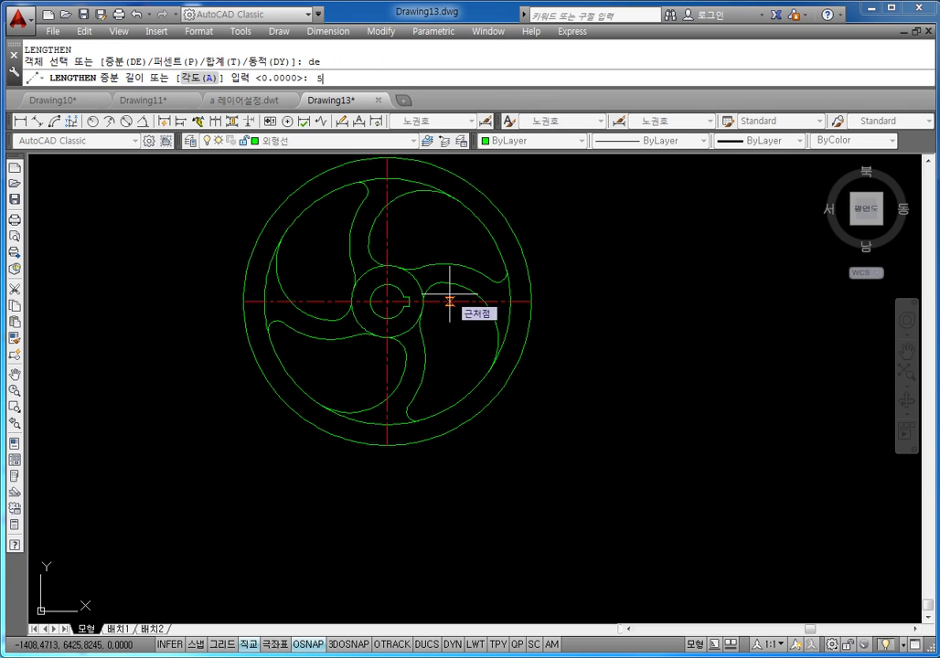
pyautogui.press('Return')
pyautogui.moveTo(449, 294); pyautogui.dragTo(422, 340, button='middle')
pyautogui.click(360, 220)
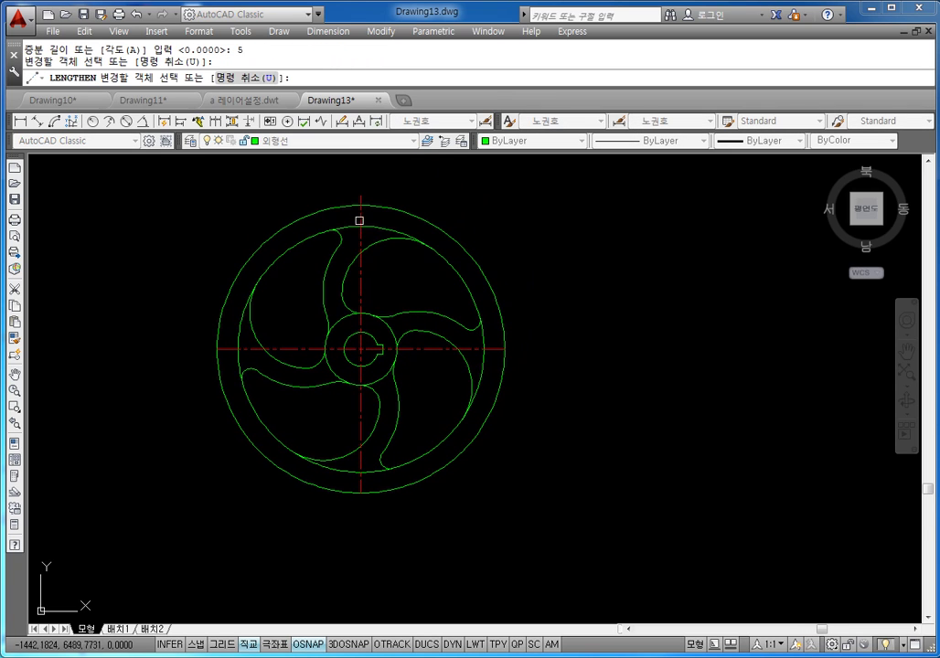
pyautogui.click(364, 472)
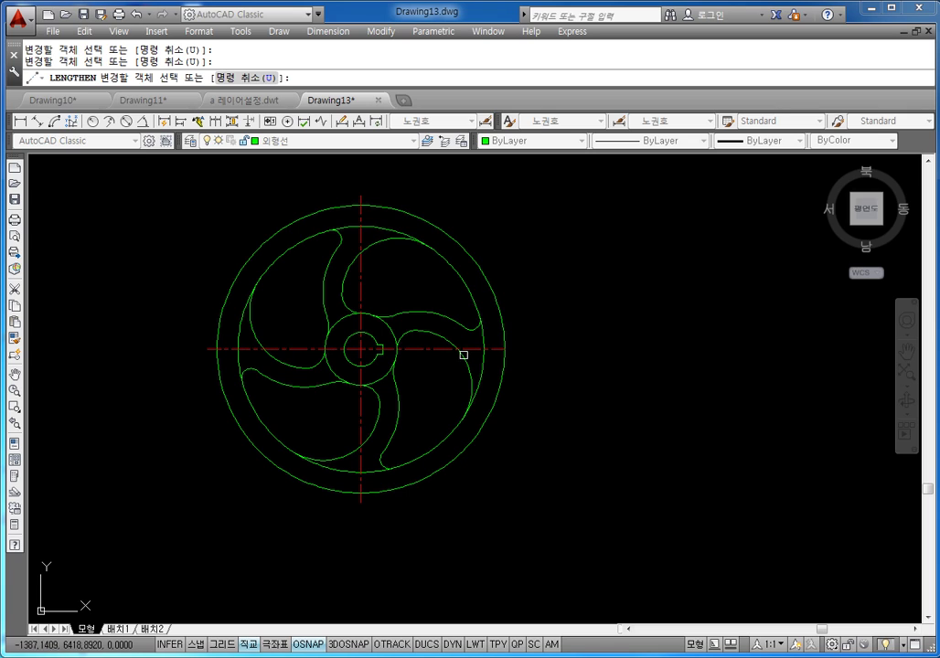
pyautogui.press('Escape')
pyautogui.press('Escape')
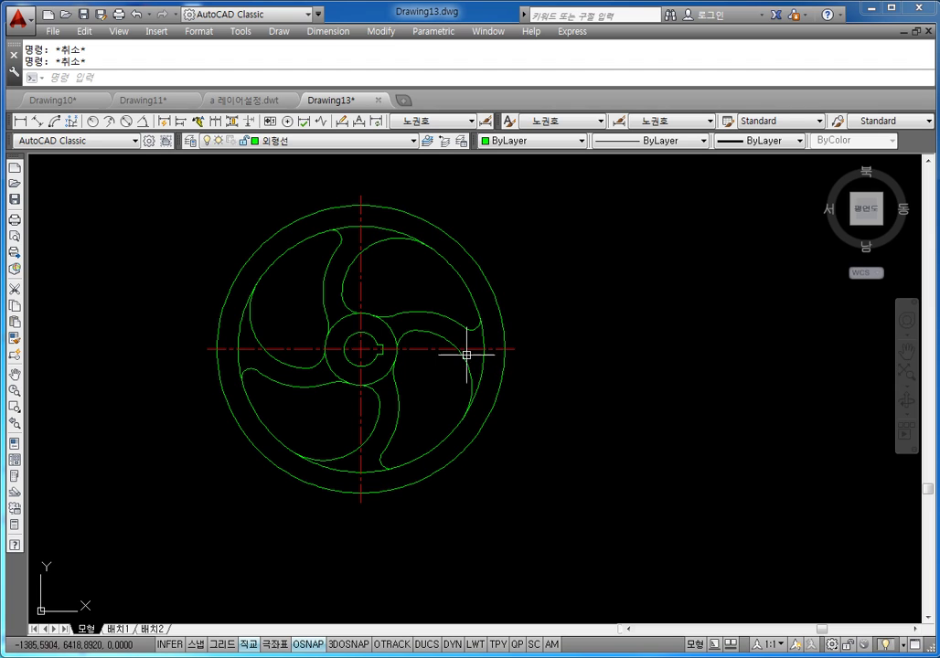
pyautogui.scroll(2, 428, 277)
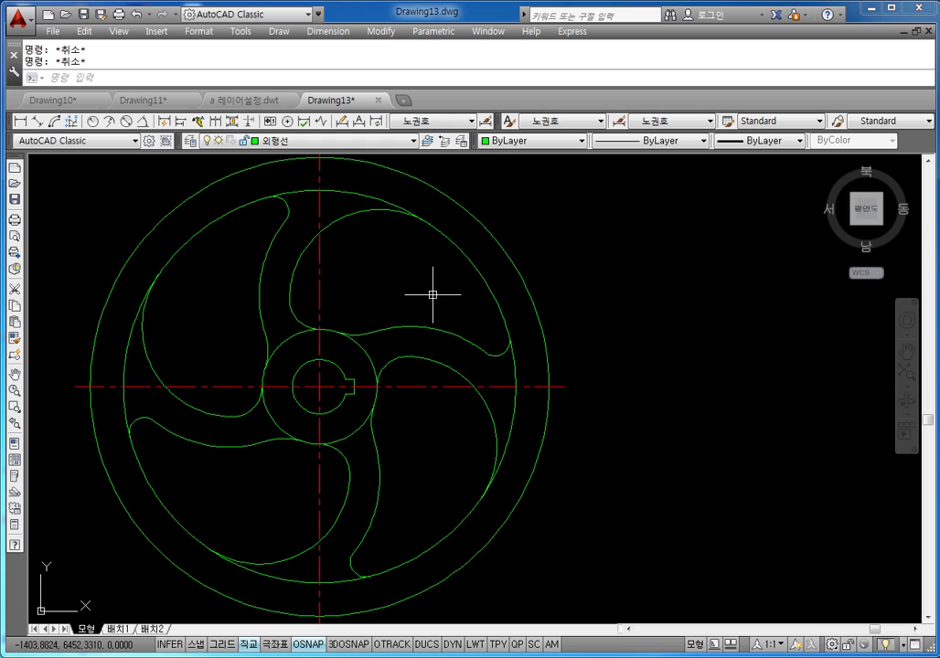
# Add a Ø130 diameter dimension to the inner rim circle
pyautogui.click(127, 123)
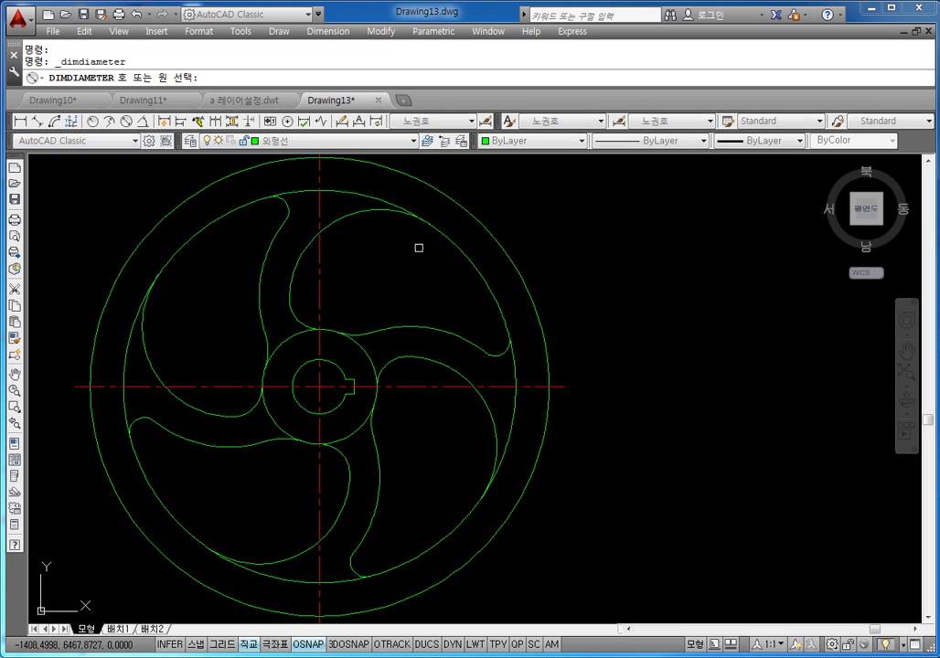
pyautogui.click(439, 234)
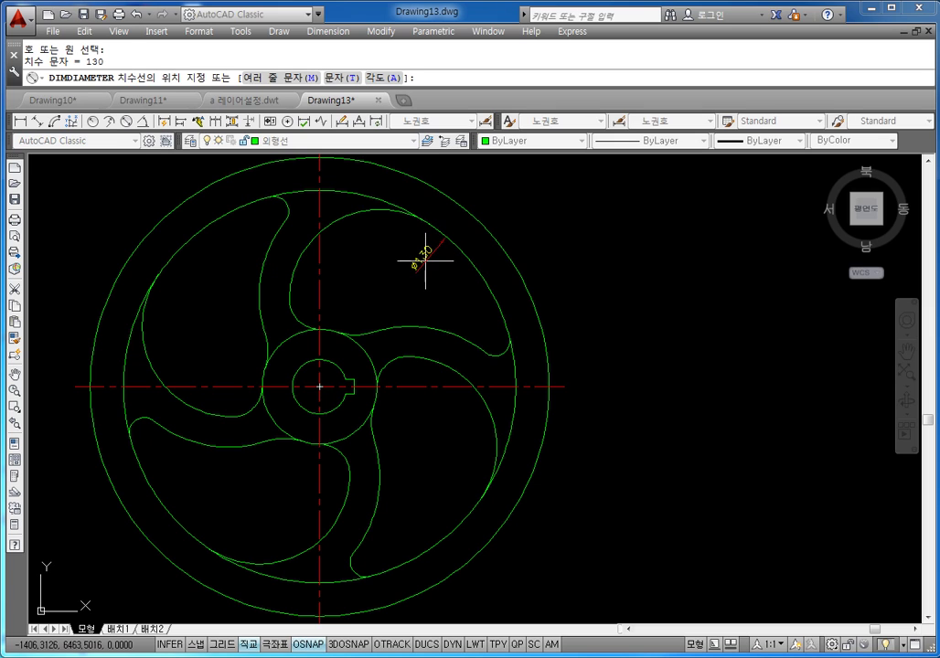
pyautogui.click(426, 257)
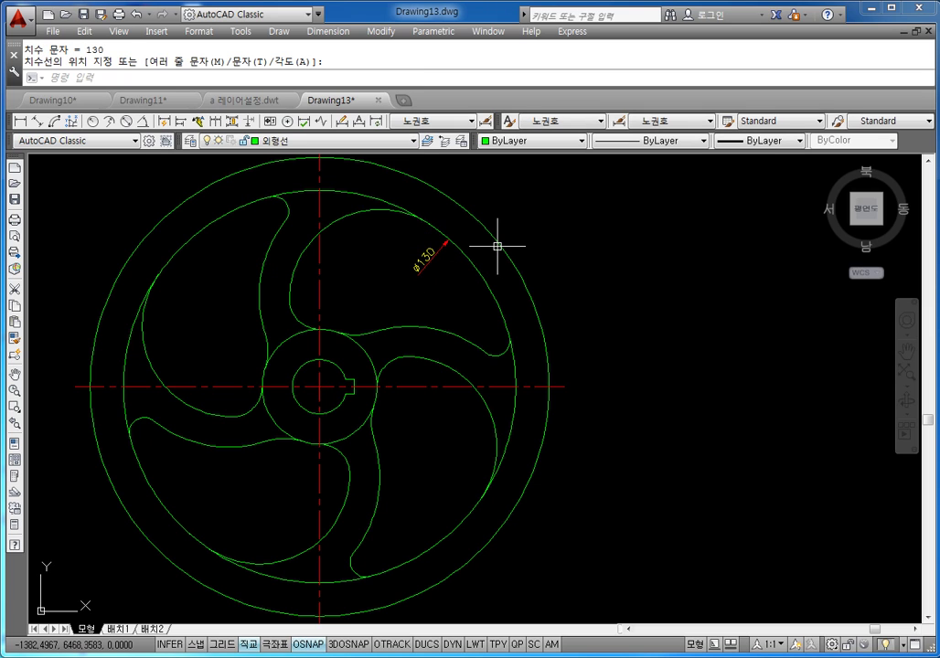
# Start an aligned dimension from the Ø130 arrow tip
pyautogui.scroll(4, 443, 230)
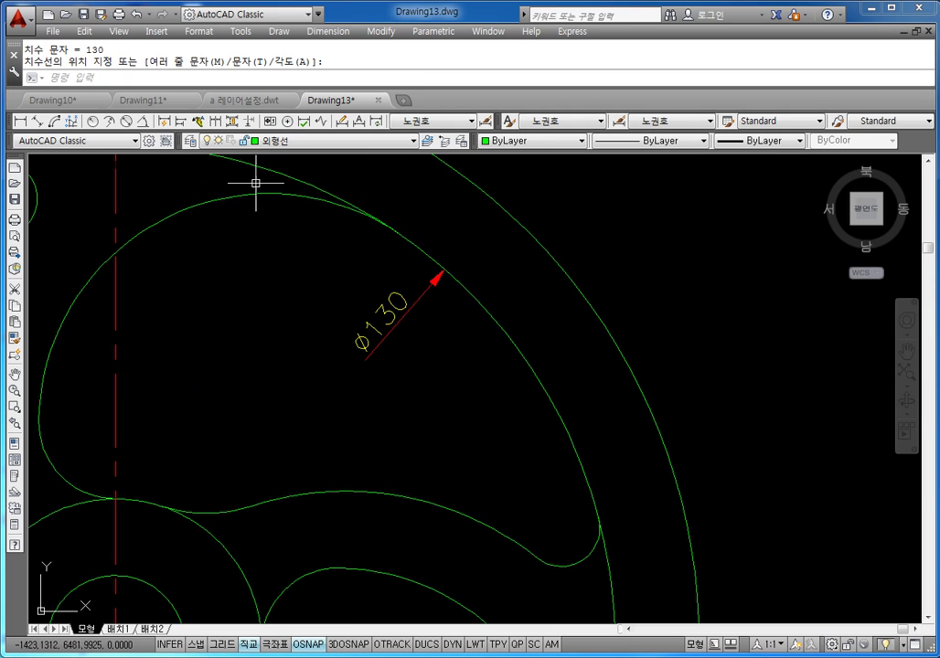
pyautogui.press('Escape')
pyautogui.press('Escape')
pyautogui.click(36, 121)
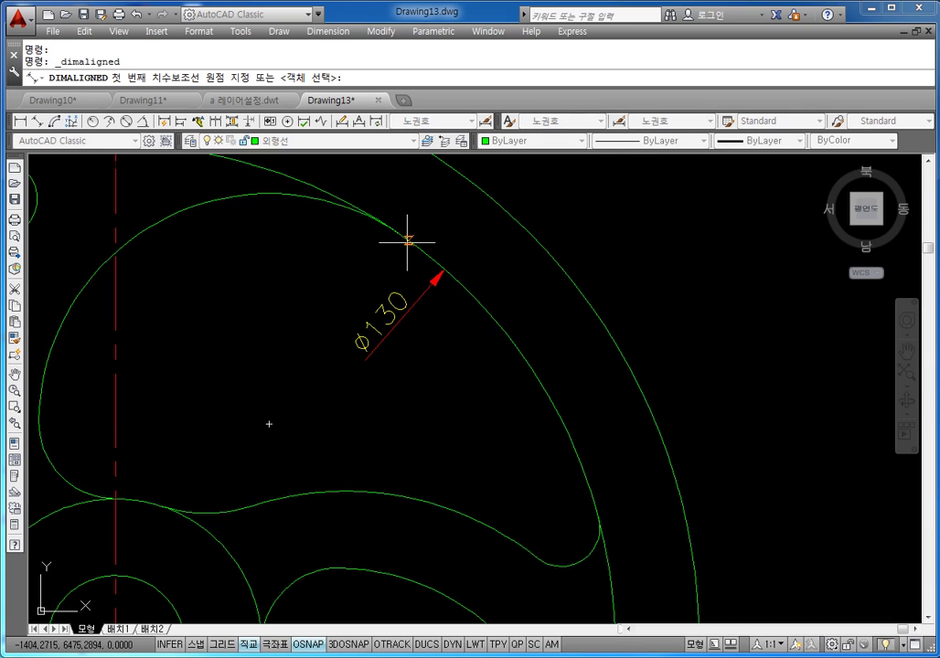
pyautogui.click(447, 262)
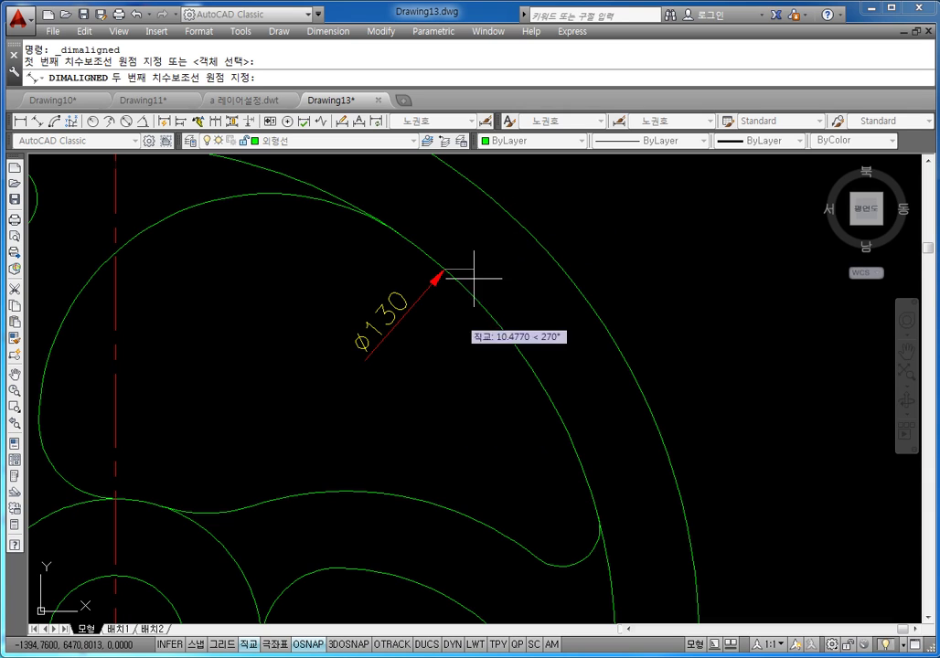
# Turn on Perpendicular (직교) in the OSNAP object snap settings and confirm with OK
pyautogui.press('Escape')
pyautogui.press('Escape')
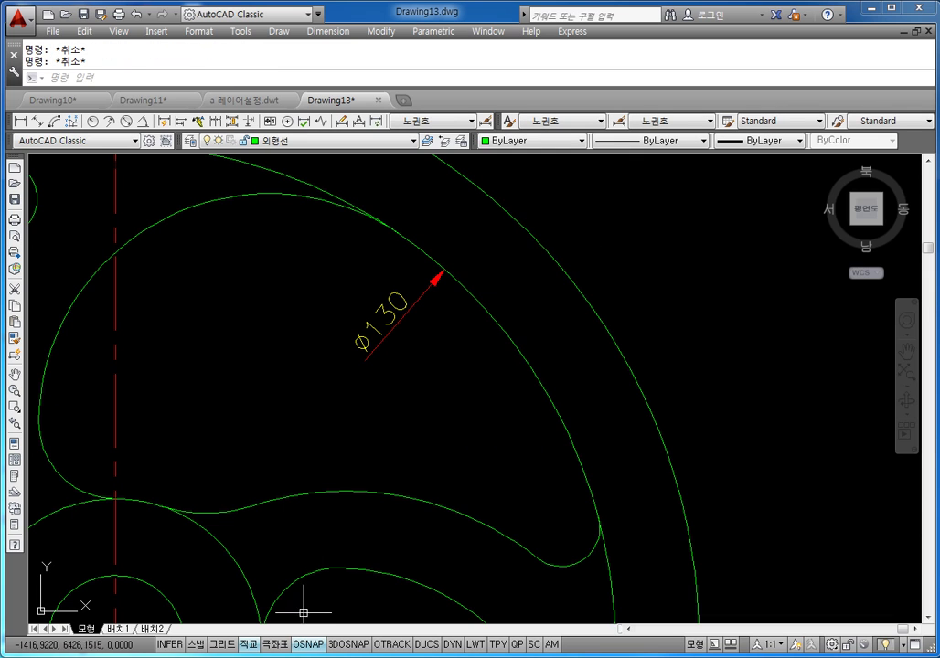
pyautogui.rightClick(308, 644)
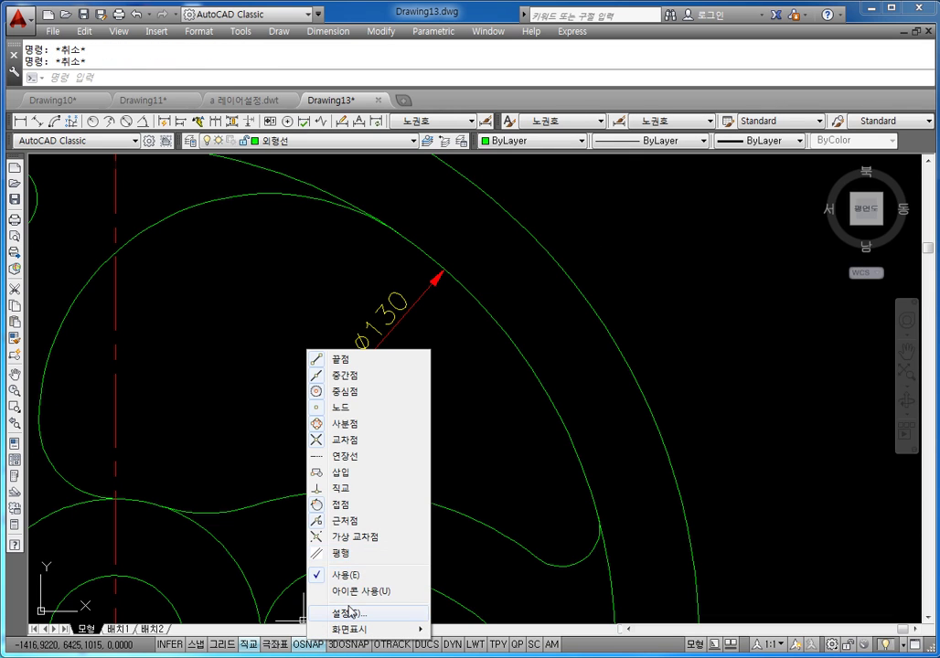
pyautogui.click(339, 614)
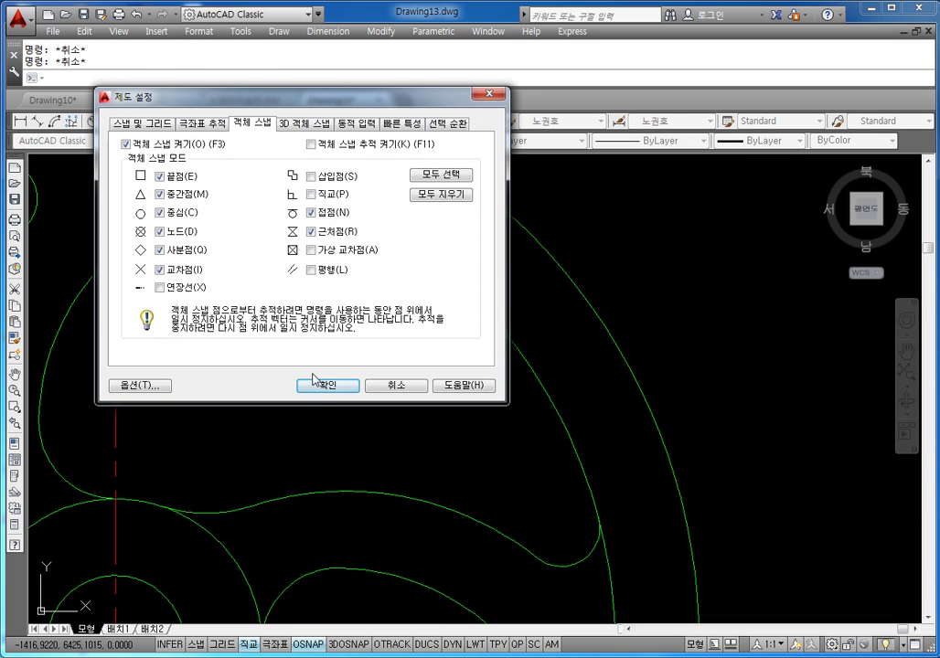
pyautogui.click(310, 195)
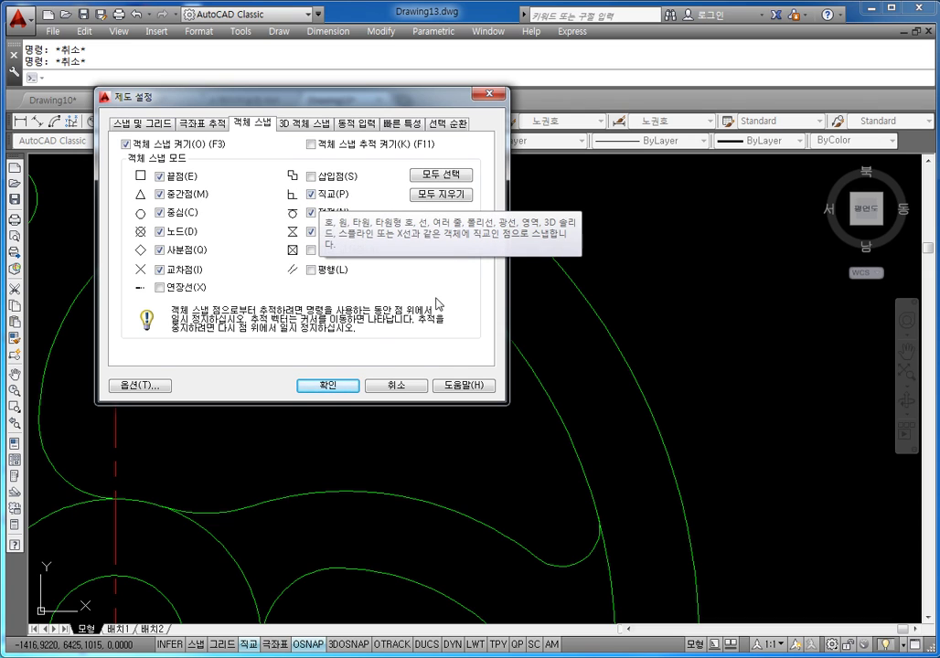
pyautogui.click(326, 387)
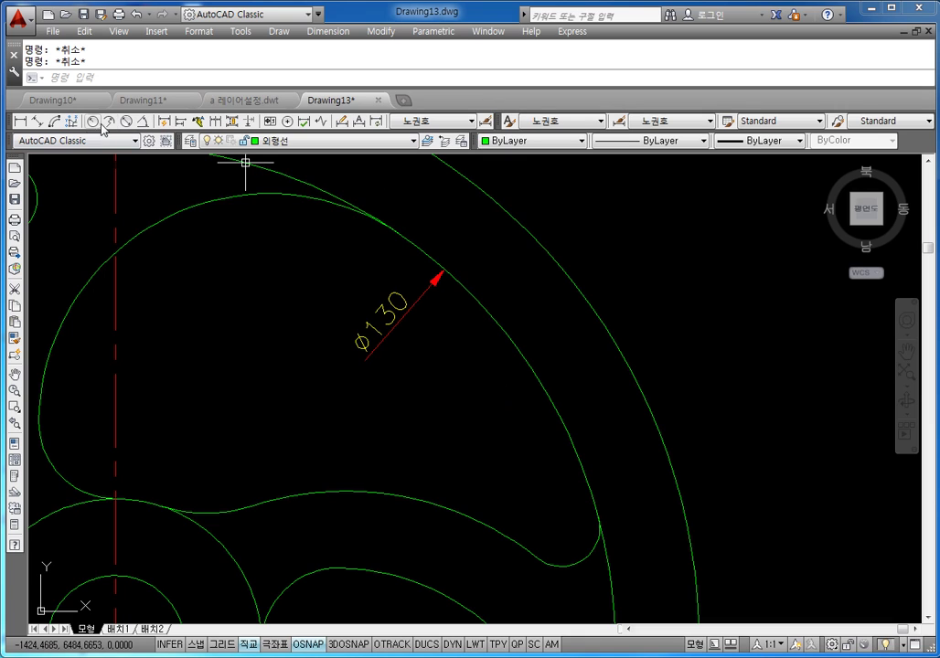
# Add an aligned 11 rim thickness dimension from inner to outer rim circle
pyautogui.click(38, 123)
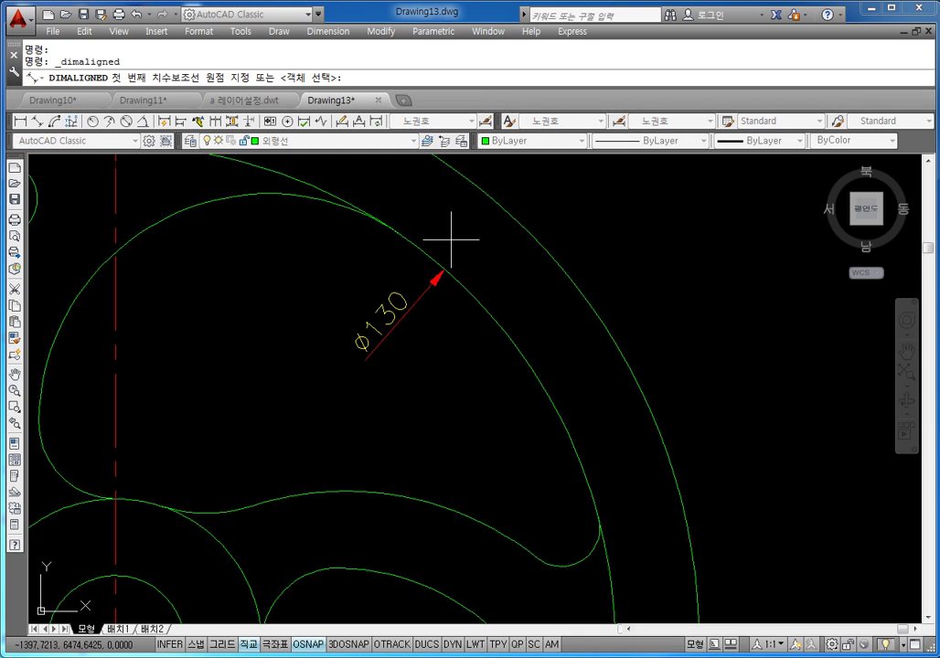
pyautogui.click(444, 271)
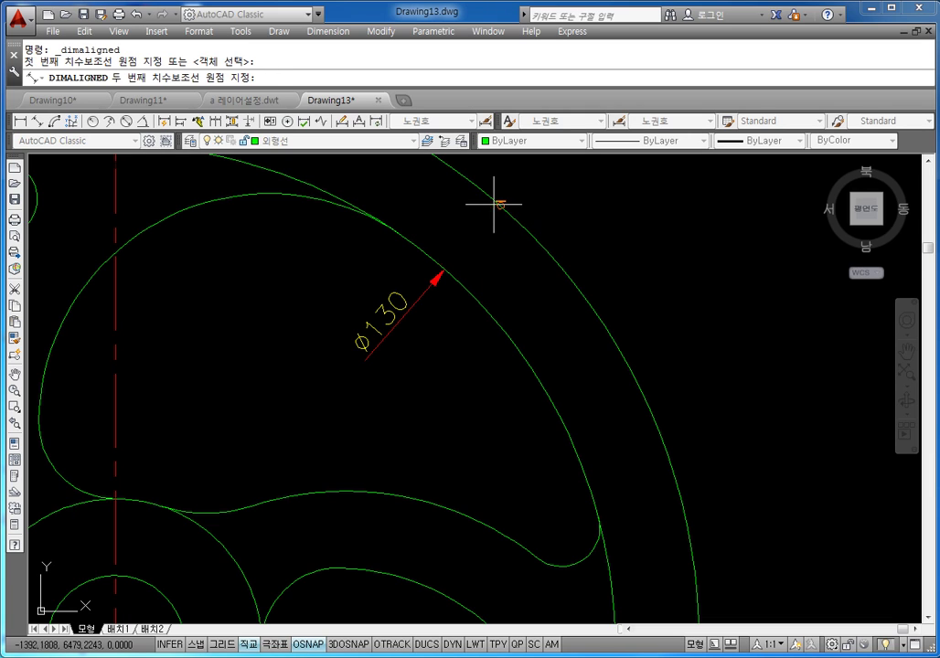
pyautogui.click(494, 205)
pyautogui.click(443, 270)
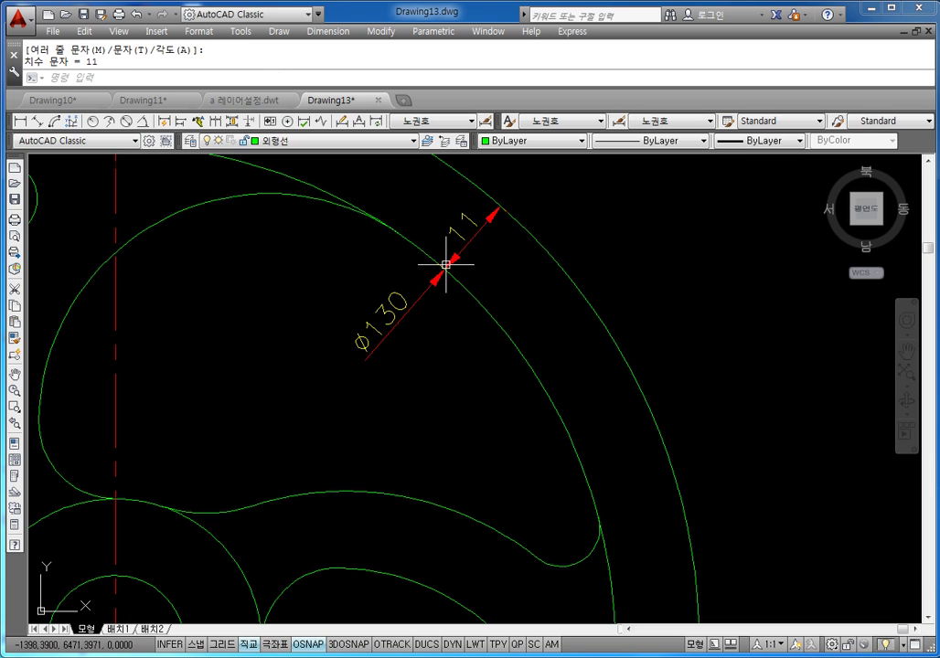
pyautogui.press('Escape')
pyautogui.press('Escape')
pyautogui.scroll(-2, 514, 322)
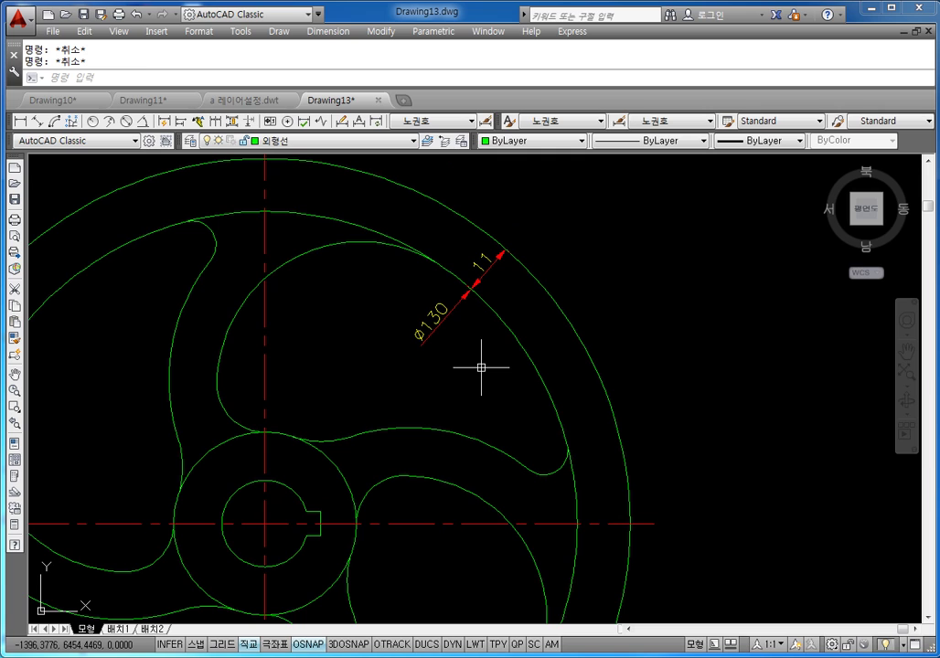
pyautogui.moveTo(472, 357); pyautogui.dragTo(456, 314, button='middle')
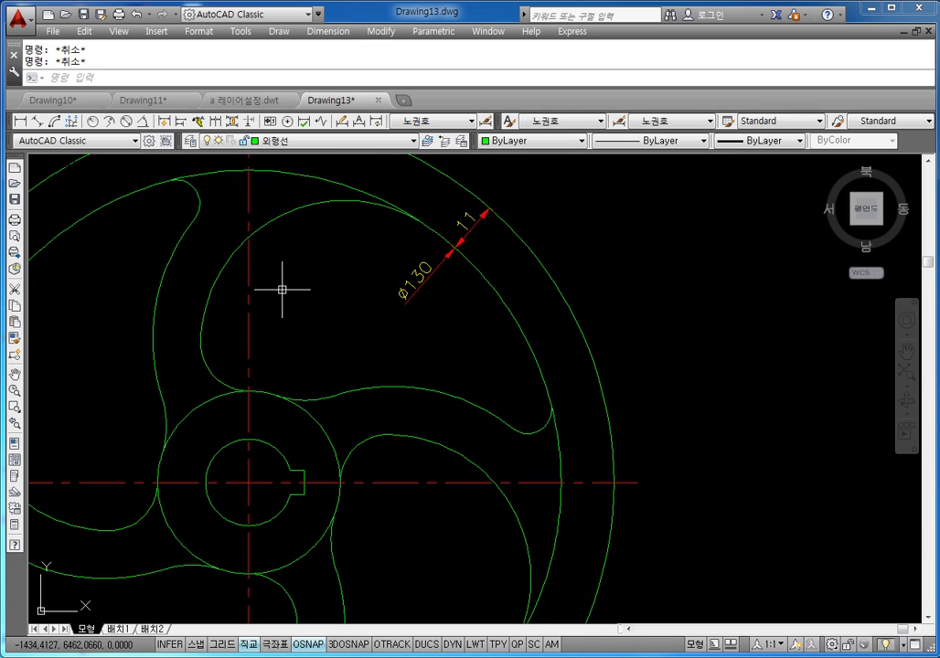
# Add a Ø18 diameter dimension to the bore and start one on the hub
pyautogui.click(126, 120)
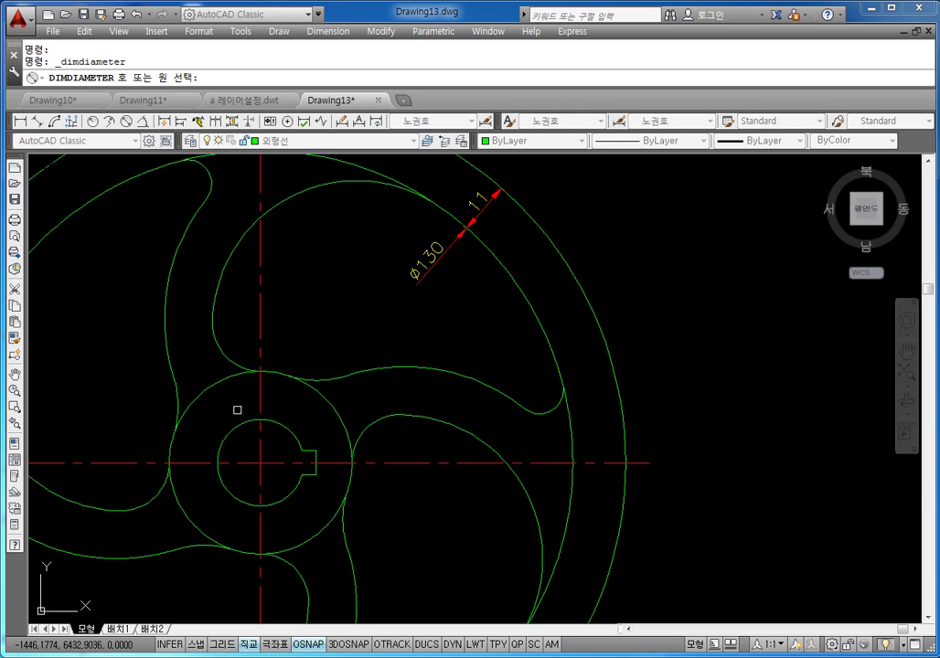
pyautogui.click(236, 420)
pyautogui.click(305, 336)
pyautogui.press('Return')
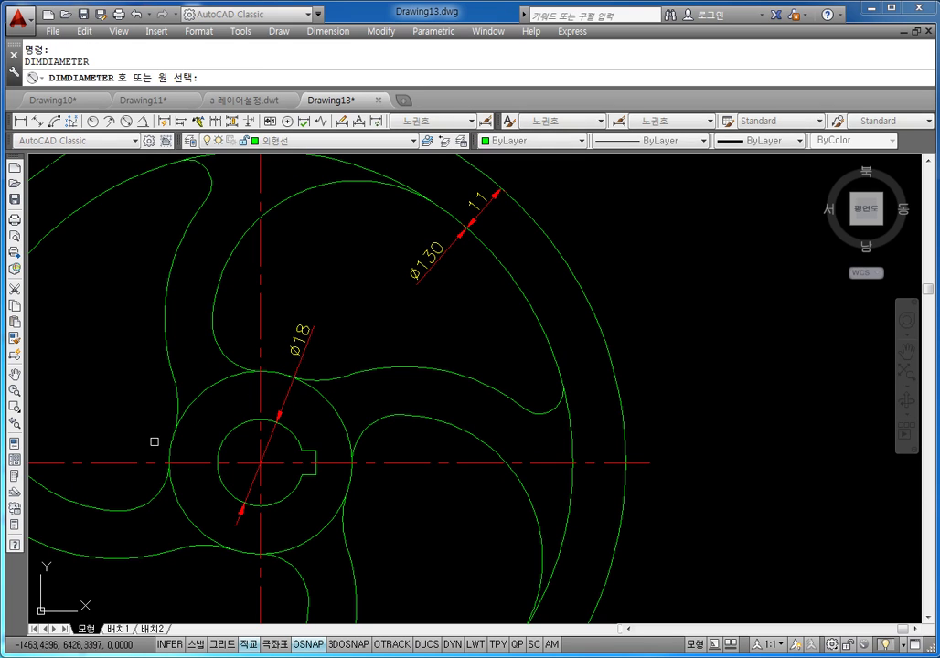
pyautogui.click(170, 440)
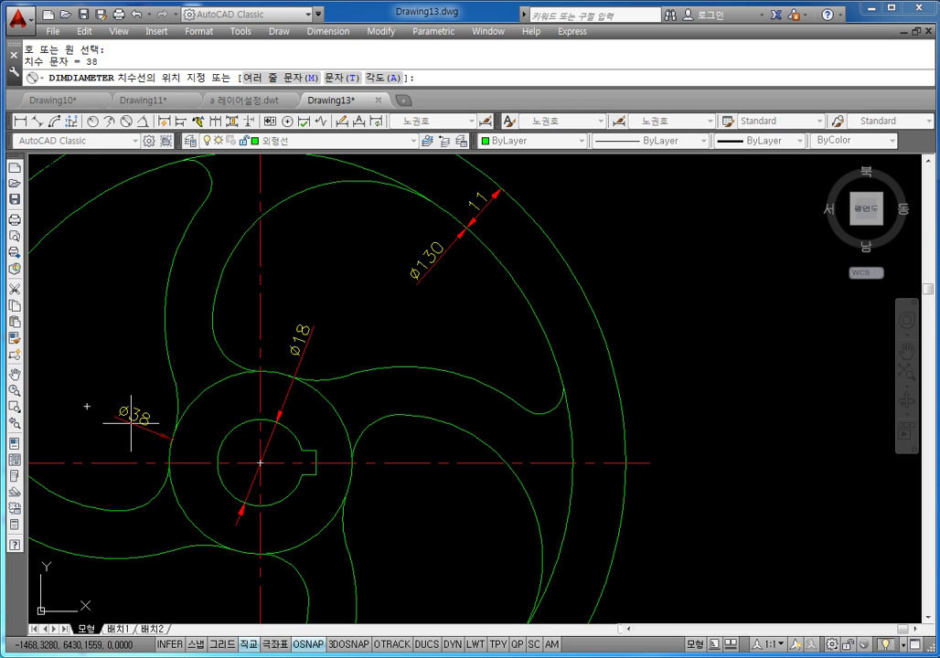
pyautogui.scroll(-5, 210, 434)
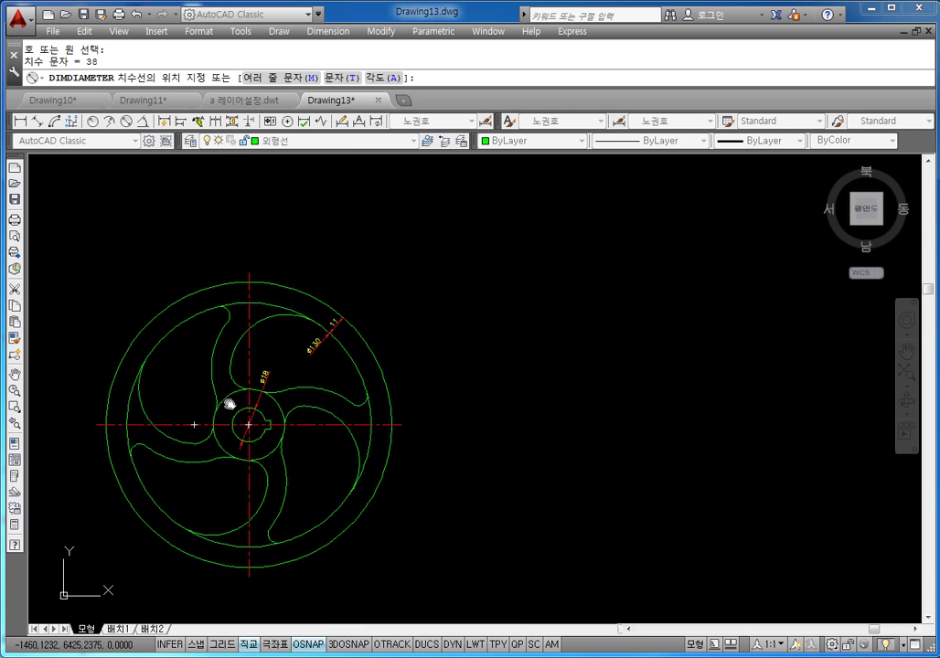
pyautogui.scroll(7, 228, 437)
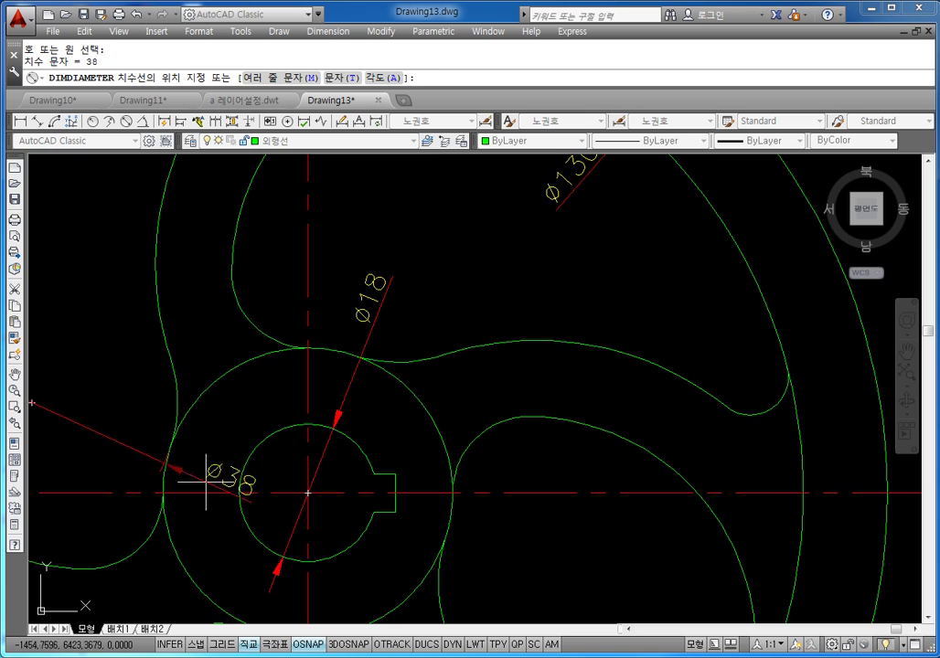
pyautogui.press('Escape')
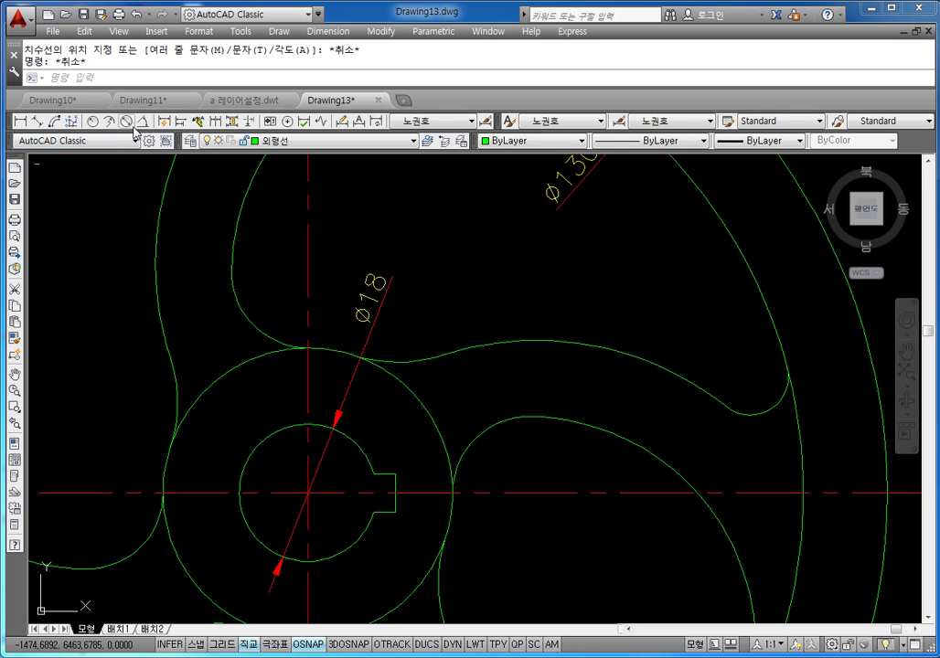
# Place the Ø38 diameter dimension on the hub circle
pyautogui.click(129, 121)
pyautogui.click(217, 379)
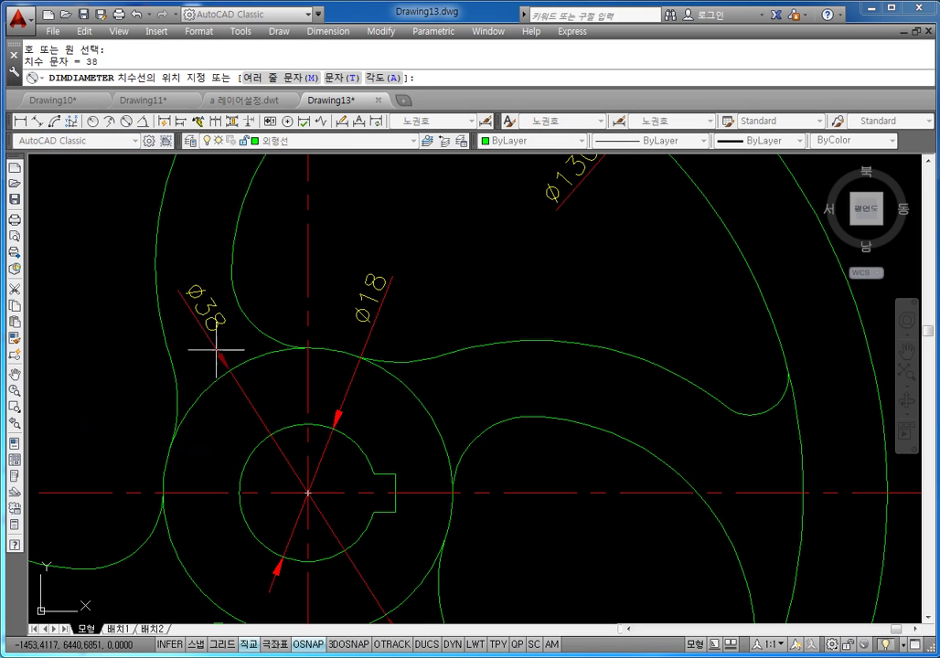
pyautogui.scroll(-4, 274, 358)
pyautogui.scroll(2, 288, 281)
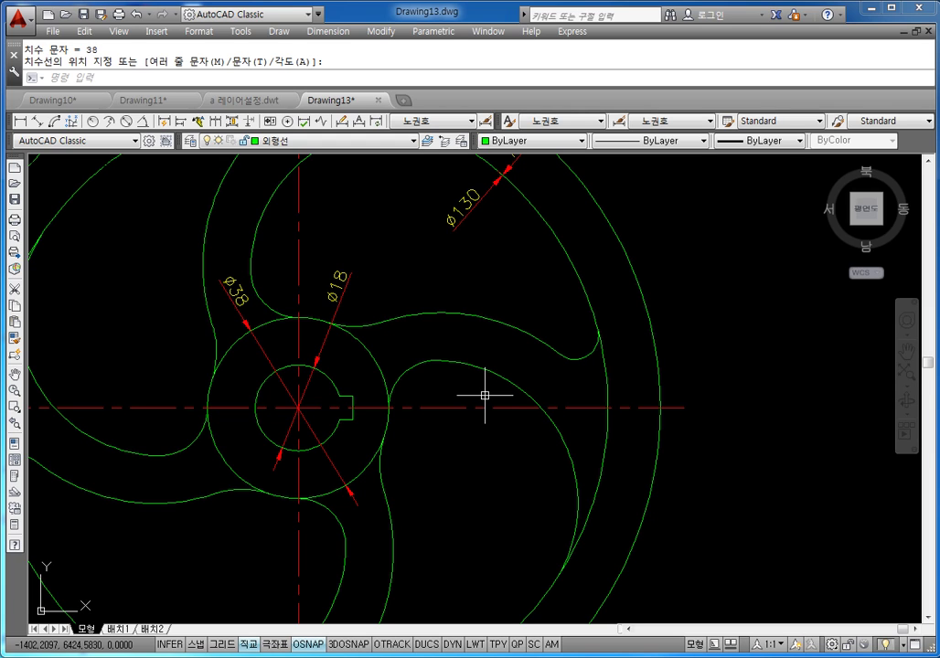
pyautogui.moveTo(457, 366); pyautogui.dragTo(452, 357, button='middle')
pyautogui.press('Escape')
pyautogui.press('Escape')
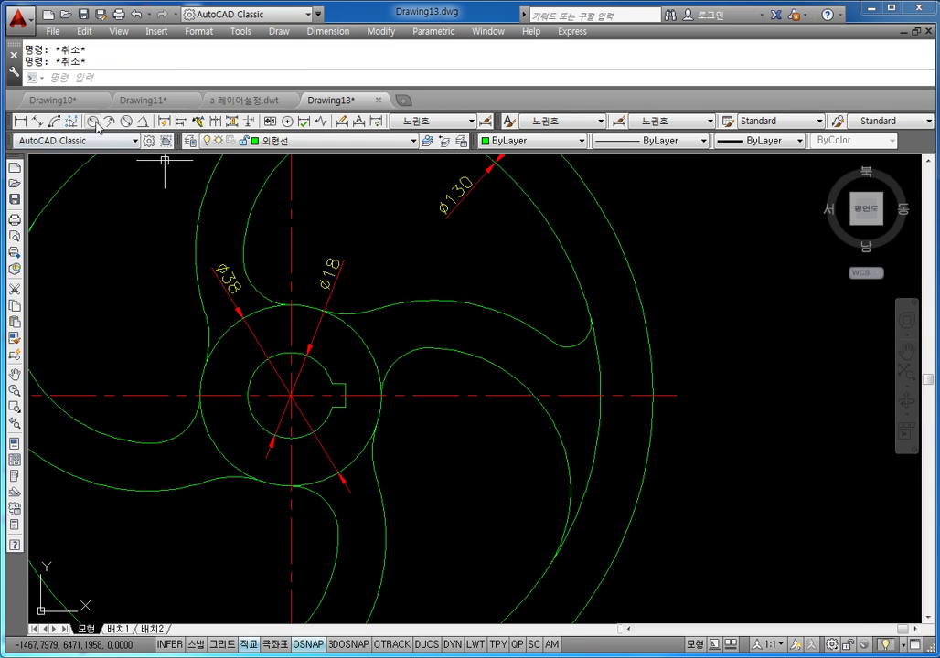
# Add R10 and R30 radius dimensions to the blade arcs
pyautogui.click(93, 121)
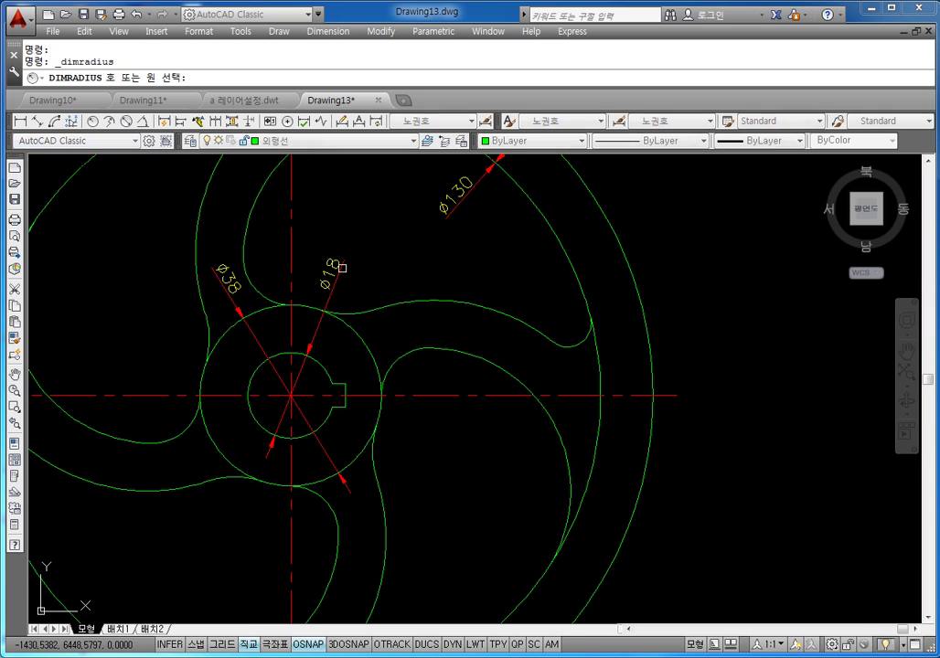
pyautogui.click(416, 347)
pyautogui.click(427, 394)
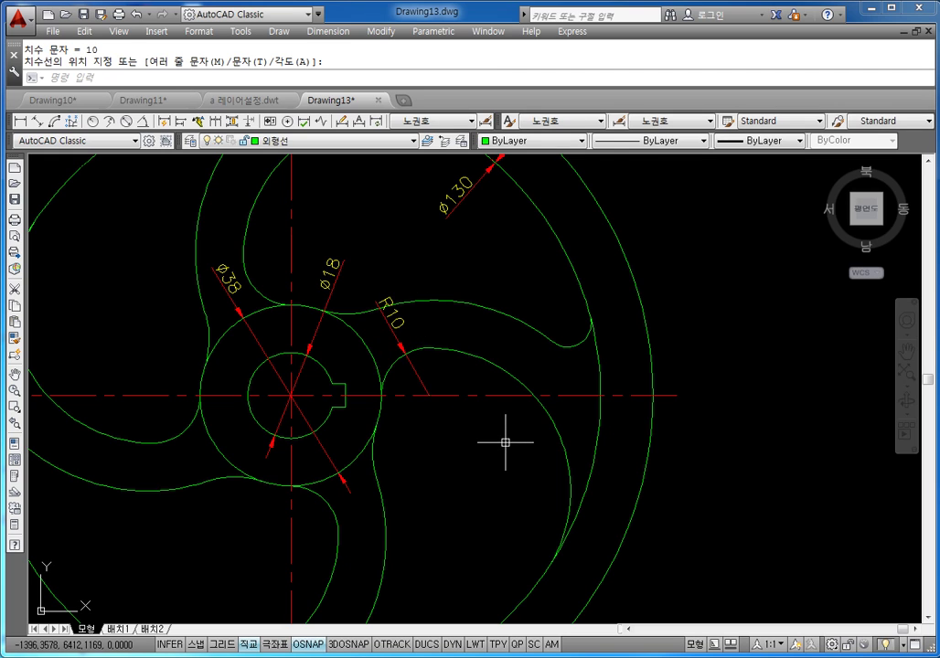
pyautogui.press('Return')
pyautogui.click(549, 438)
pyautogui.click(501, 448)
# Add an R40 radius dimension to the lower blade arc and zoom toward the blade tip
pyautogui.moveTo(500, 448); pyautogui.dragTo(501, 373, button='middle')
pyautogui.press('Return')
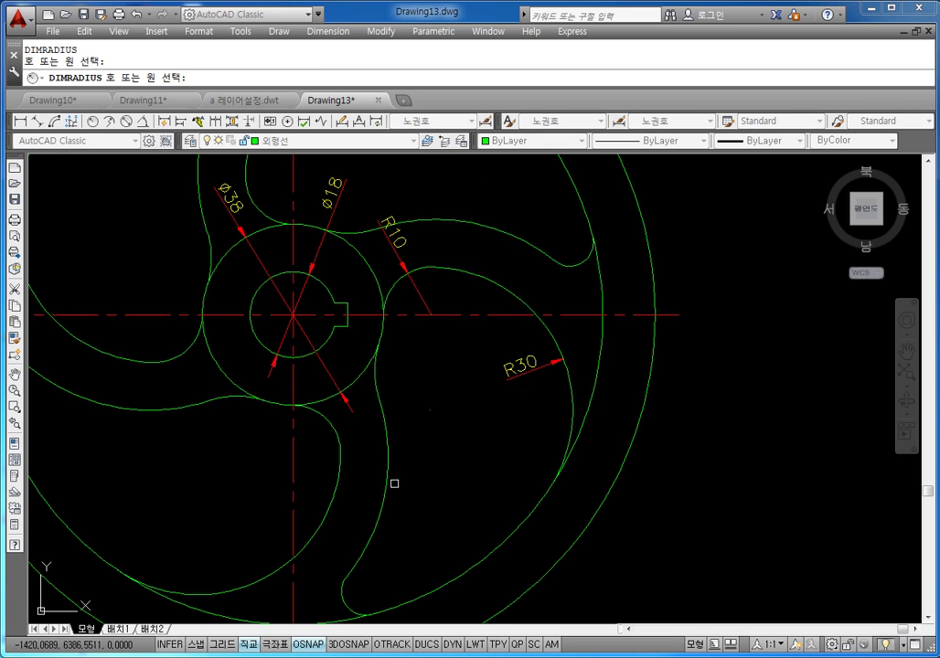
pyautogui.click(395, 483)
pyautogui.click(413, 479)
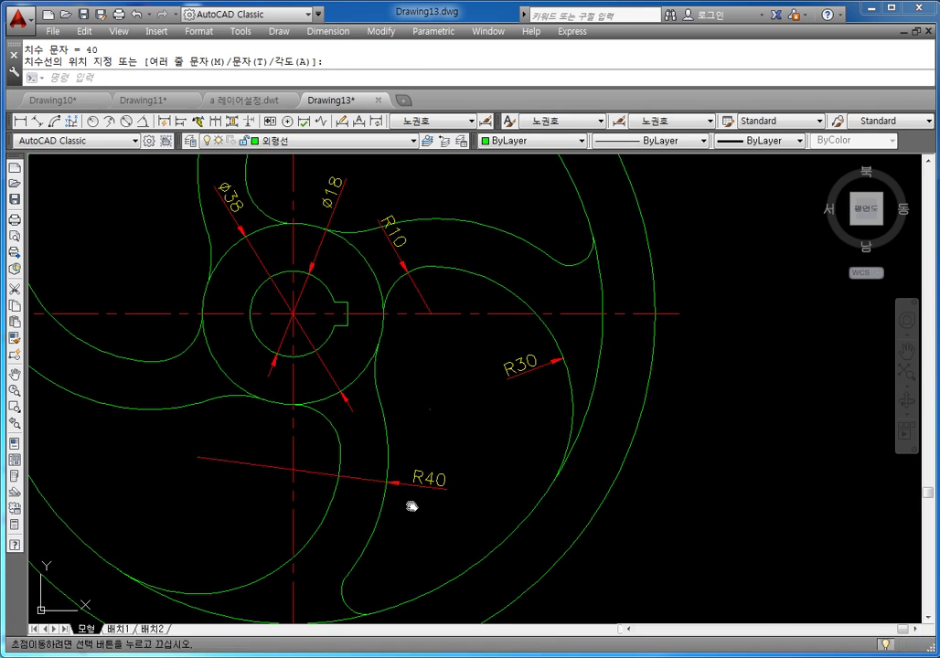
pyautogui.middleClick(411, 505)
pyautogui.scroll(4, 405, 562)
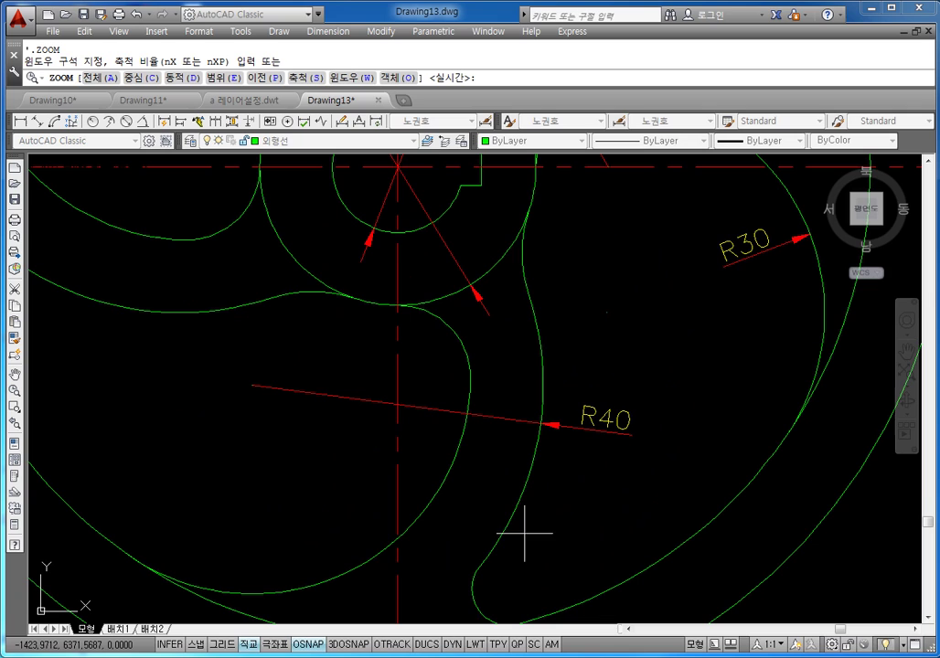
pyautogui.click(481, 590)
pyautogui.press('Escape')
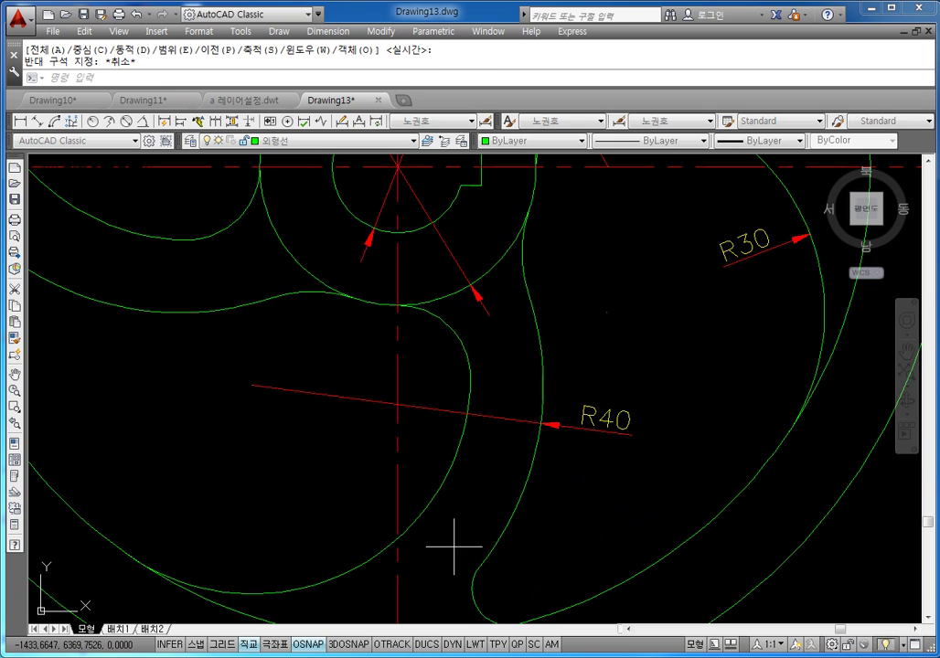
pyautogui.press('Return')
pyautogui.press('Escape')
pyautogui.press('Escape')
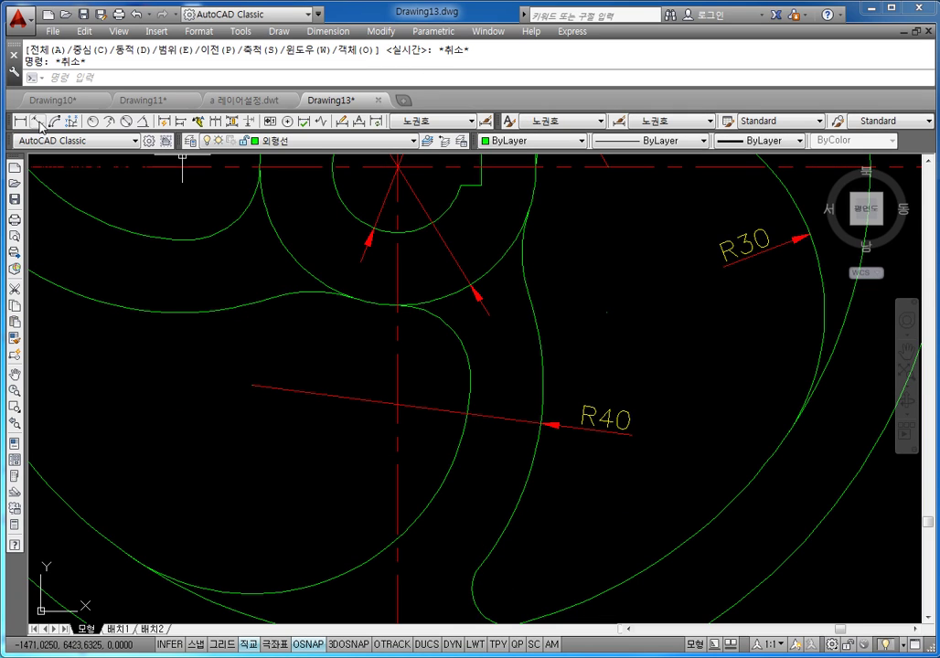
# Add an R5 radius dimension to the blade tip arc and bring the whole wheel back into view
pyautogui.click(95, 121)
pyautogui.click(473, 592)
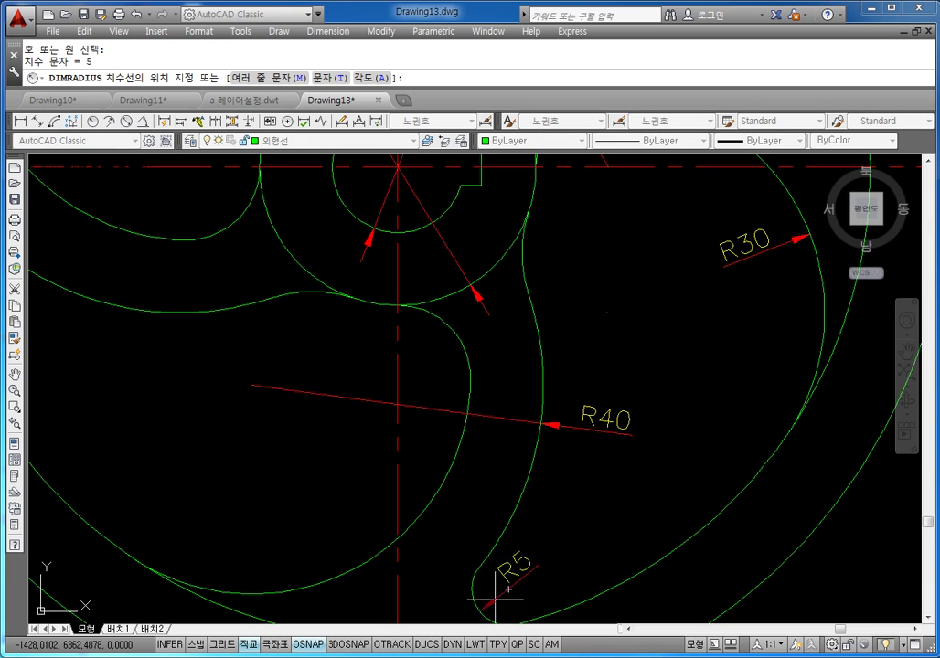
pyautogui.moveTo(489, 549); pyautogui.dragTo(504, 493, button='middle')
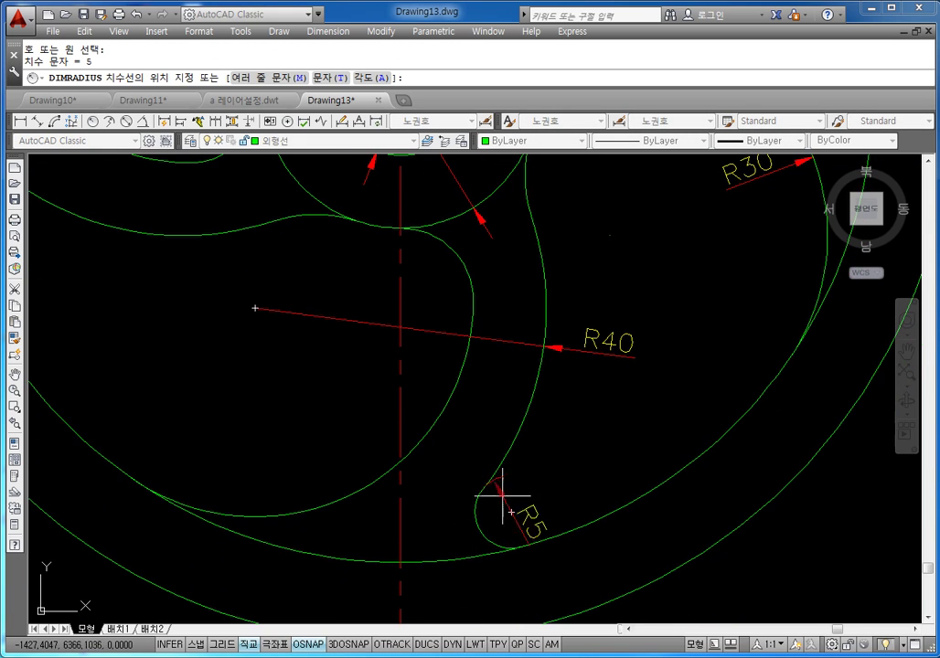
pyautogui.click(480, 528)
pyautogui.press('Escape')
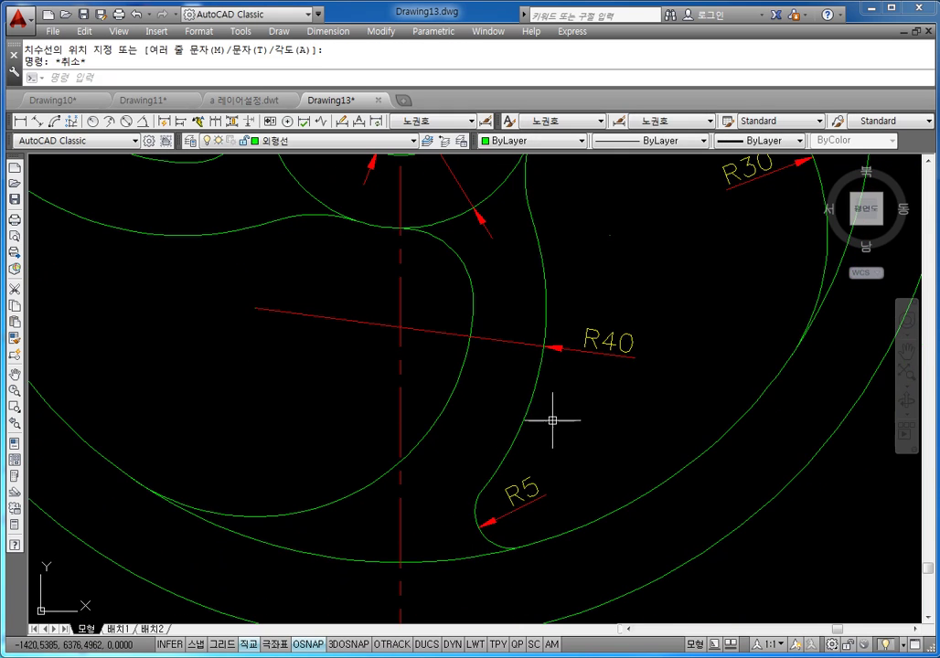
pyautogui.moveTo(516, 404); pyautogui.dragTo(560, 437, button='middle')
pyautogui.moveTo(432, 383); pyautogui.dragTo(448, 434, button='middle')
pyautogui.scroll(-3, 311, 384)
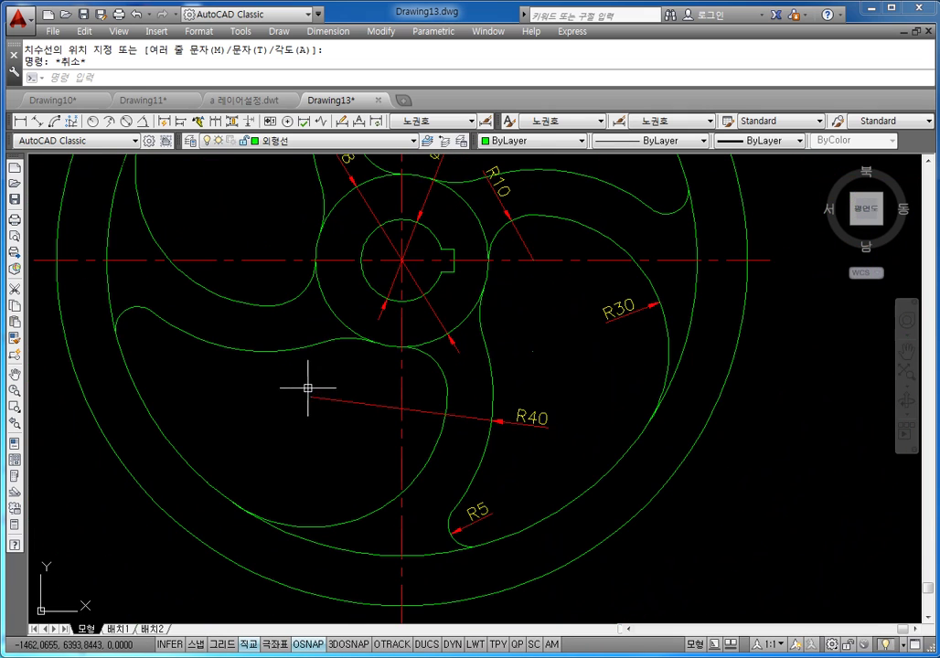
pyautogui.press('Escape')
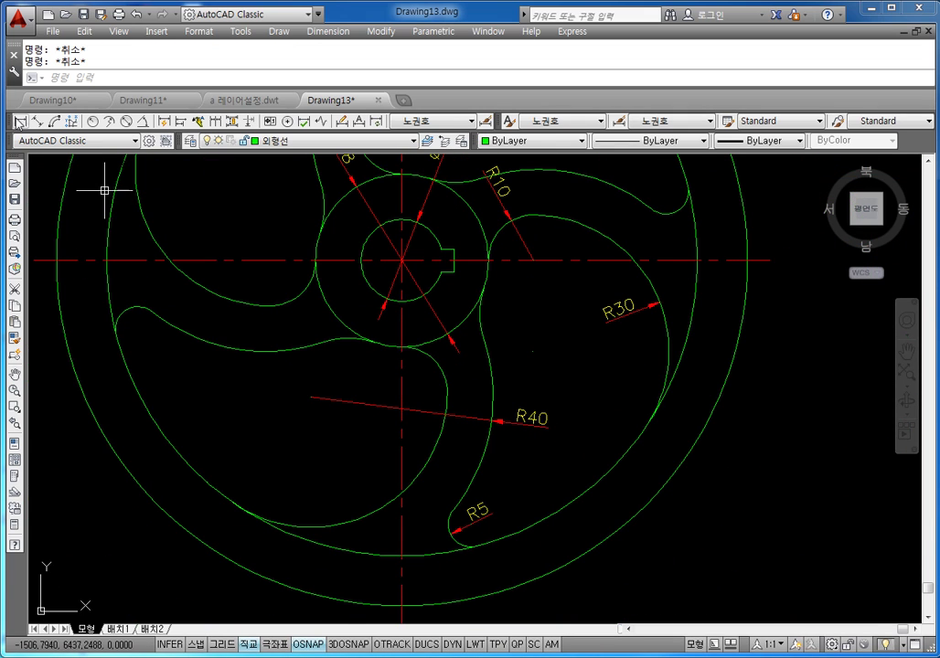
# Add linear 30 and 20 dimensions locating the R40 arc centre from the centre lines
pyautogui.click(18, 121)
pyautogui.click(300, 261)
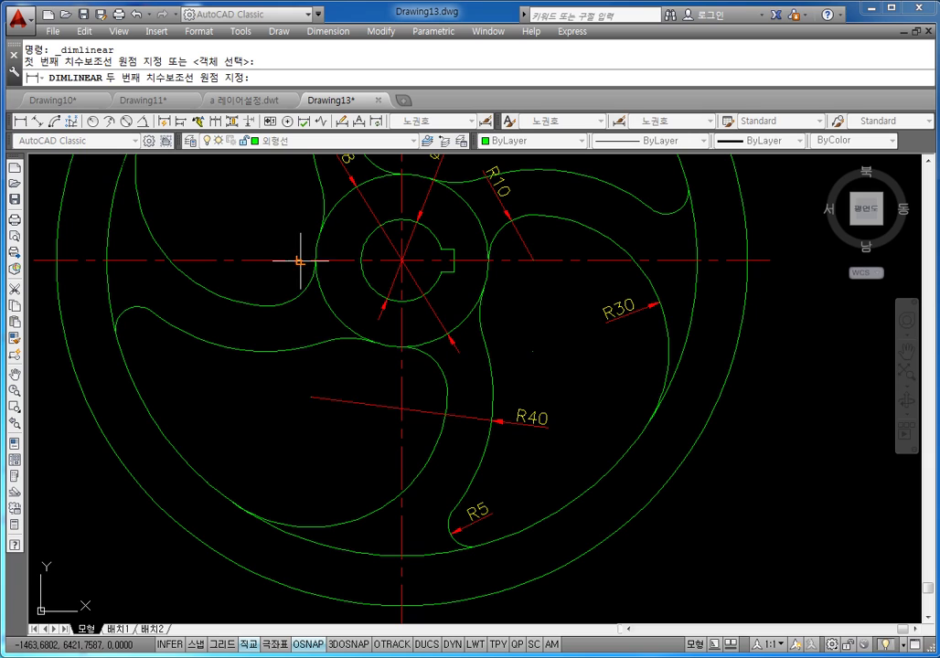
pyautogui.click(310, 396)
pyautogui.click(262, 372)
pyautogui.press('Return')
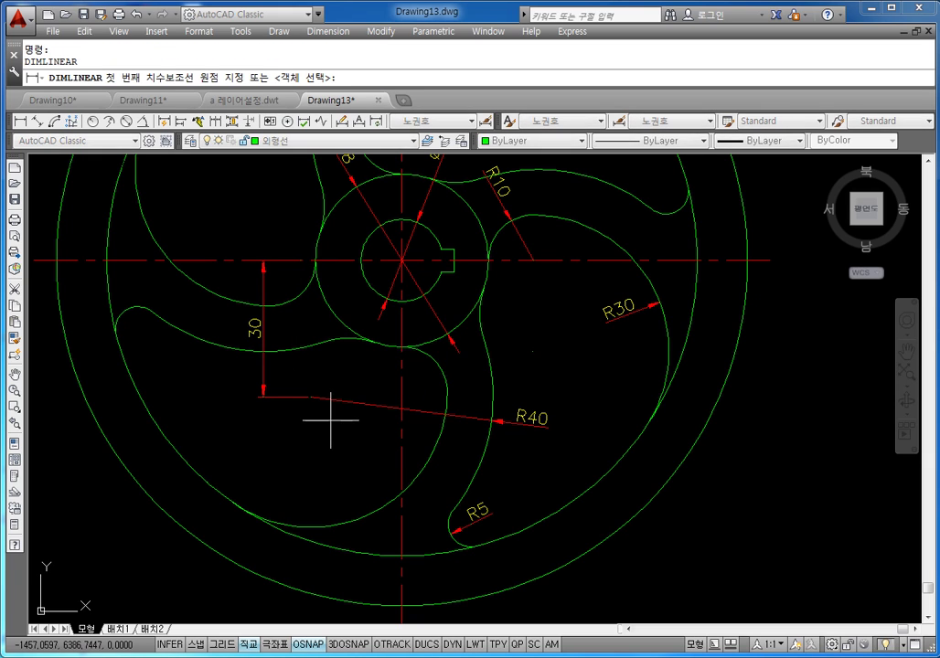
pyautogui.click(311, 397)
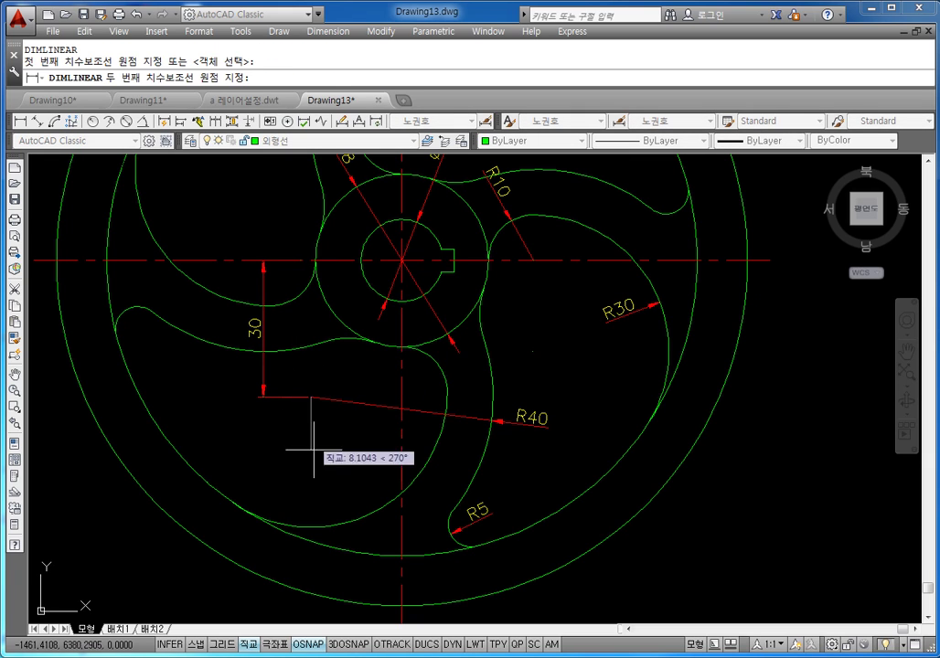
pyautogui.click(399, 427)
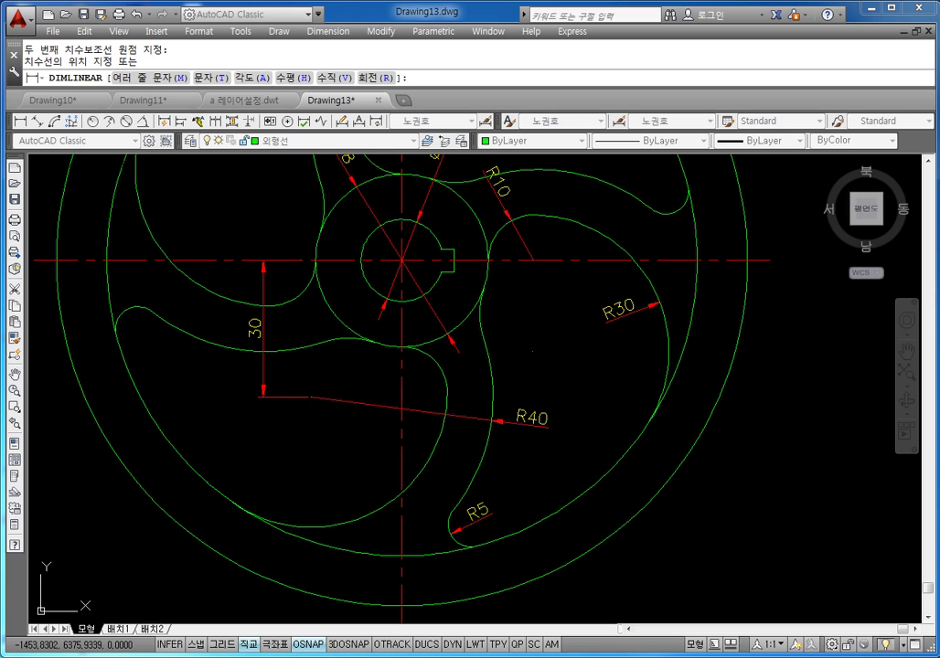
pyautogui.click(346, 469)
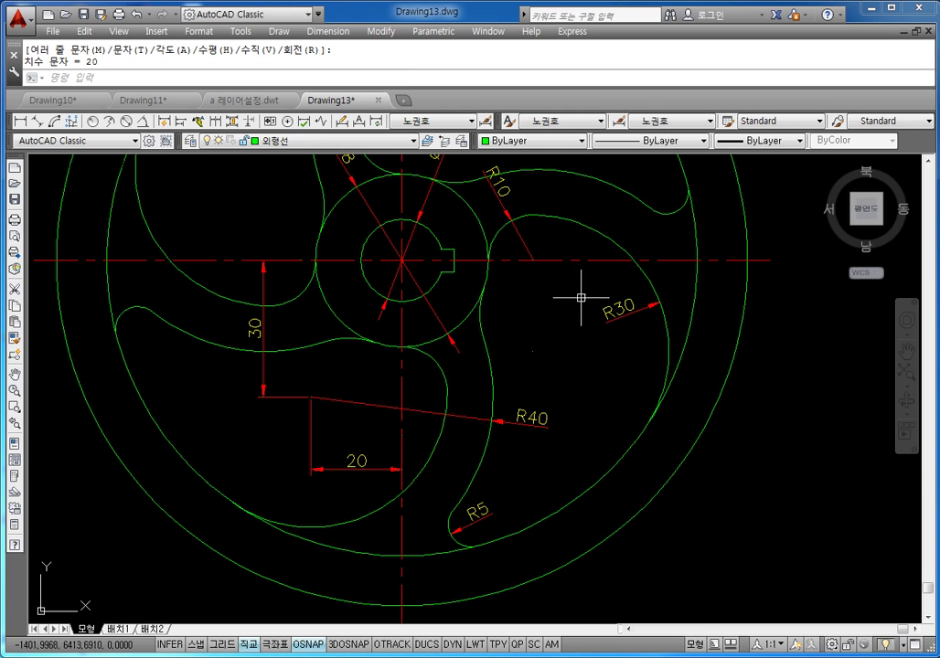
pyautogui.scroll(3, 449, 311)
pyautogui.press('Escape')
# Add a linear 10 dimension to the R10 arc centre and fit the wheel in view
pyautogui.click(19, 121)
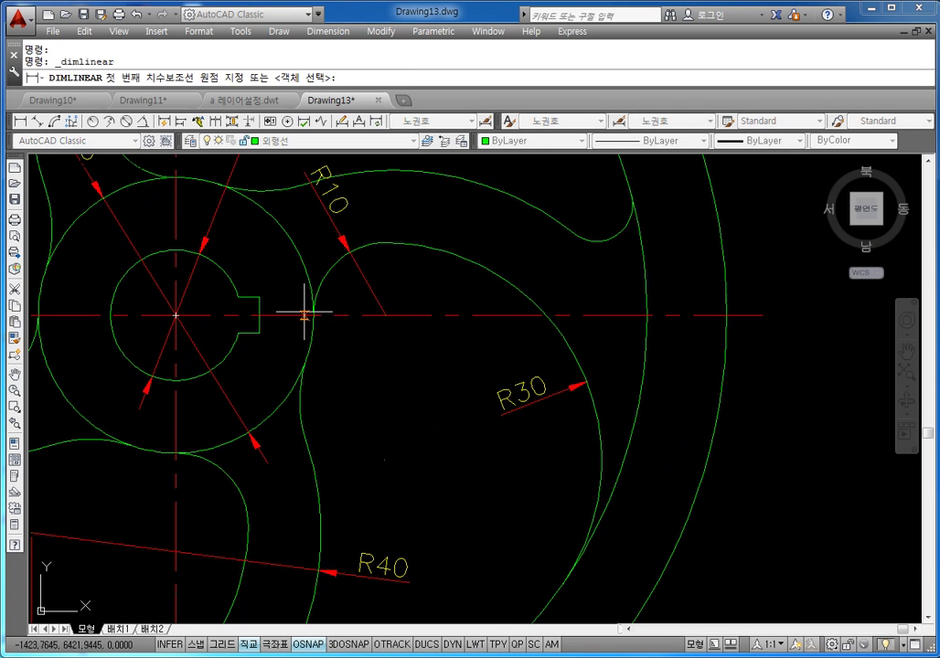
pyautogui.click(313, 315)
pyautogui.click(385, 315)
pyautogui.click(368, 399)
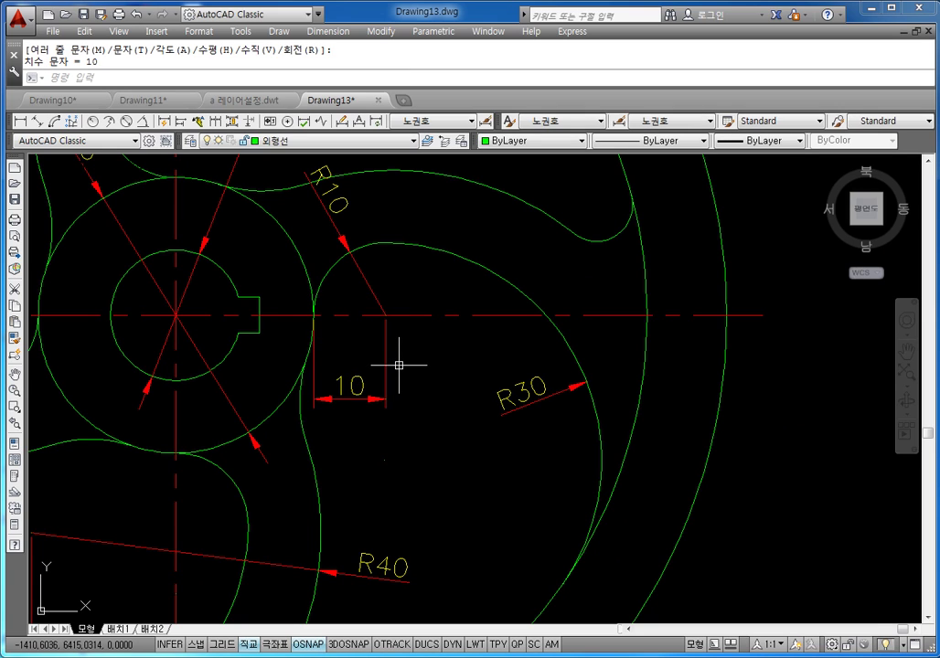
pyautogui.scroll(-4, 399, 364)
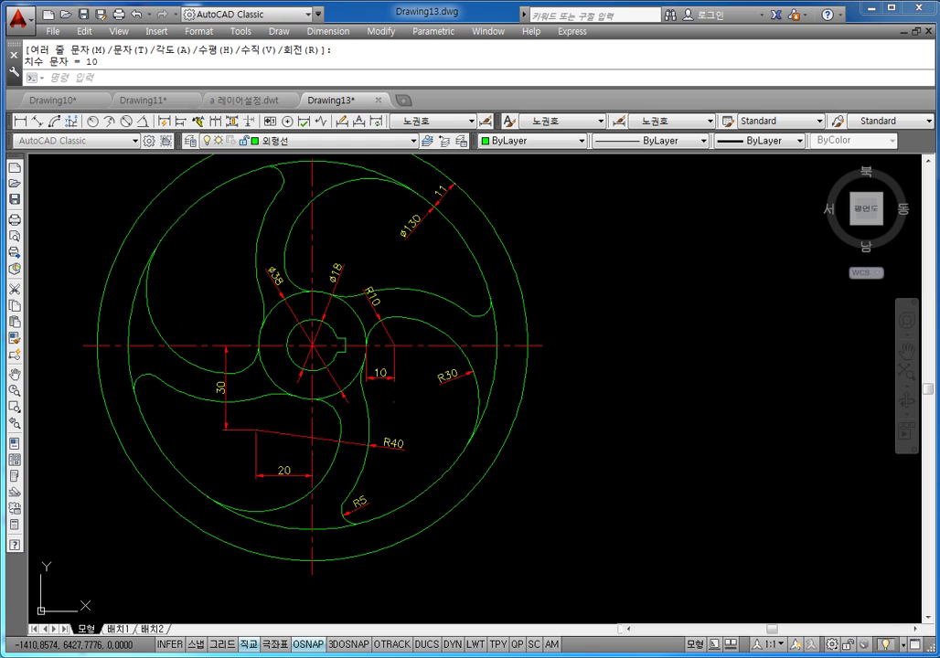
pyautogui.middleClick(227, 178)
# Draw an angled QLEADER from the keyway down-right of the wheel, Ortho off
pyautogui.press('Escape')
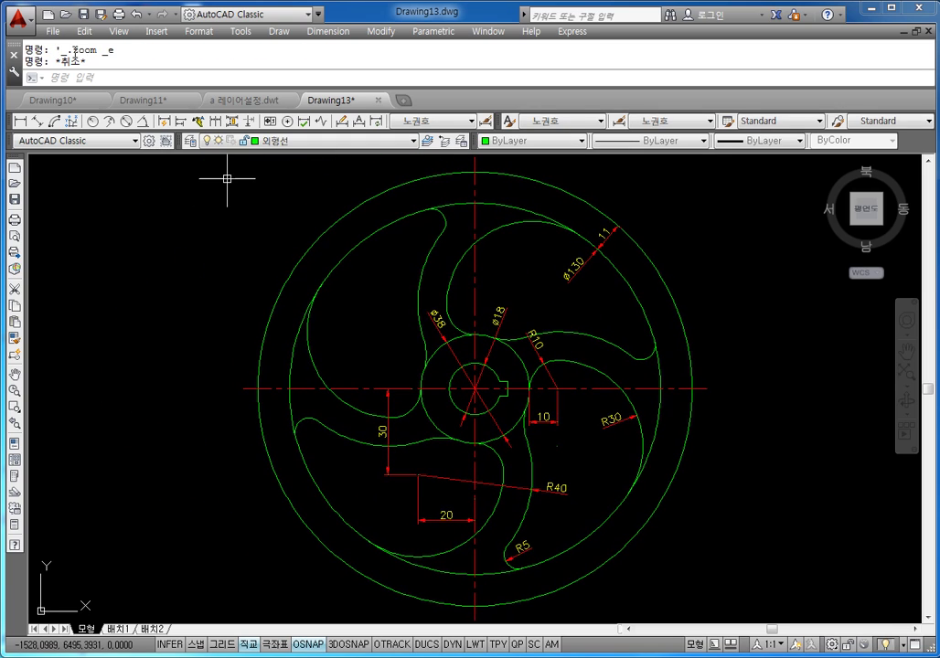
pyautogui.write('le')
pyautogui.press('Return')
pyautogui.moveTo(558, 360); pyautogui.dragTo(493, 275, button='middle')
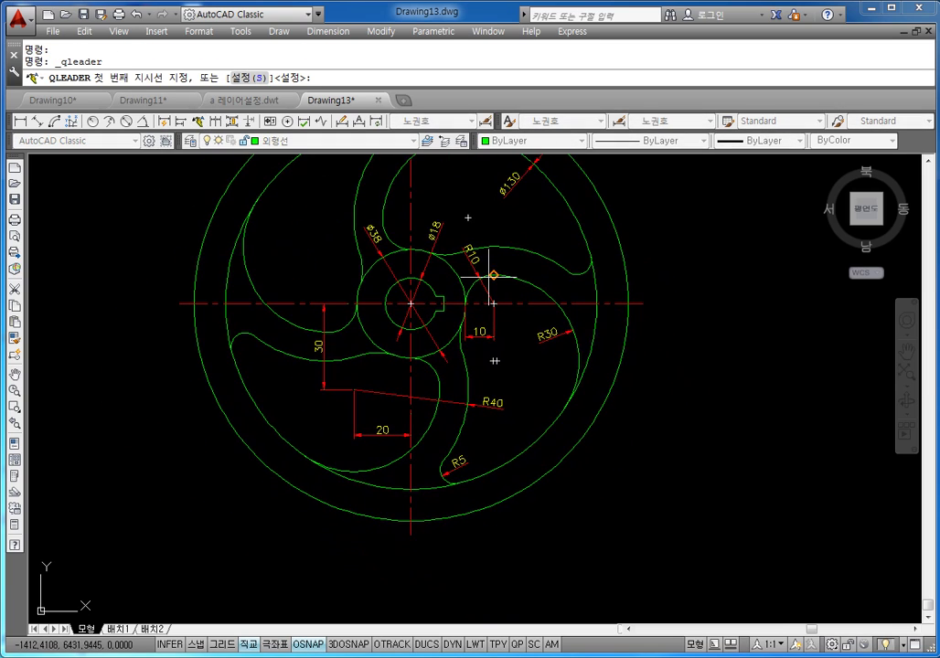
pyautogui.scroll(2, 463, 329)
pyautogui.click(290, 424)
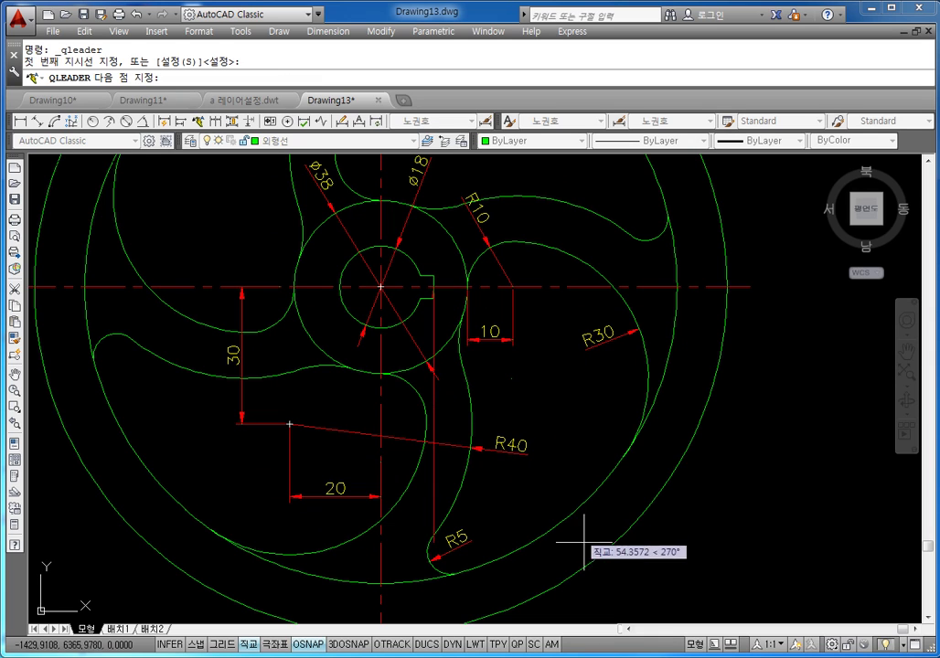
pyautogui.press('F8')
pyautogui.moveTo(602, 537); pyautogui.dragTo(550, 457, button='middle')
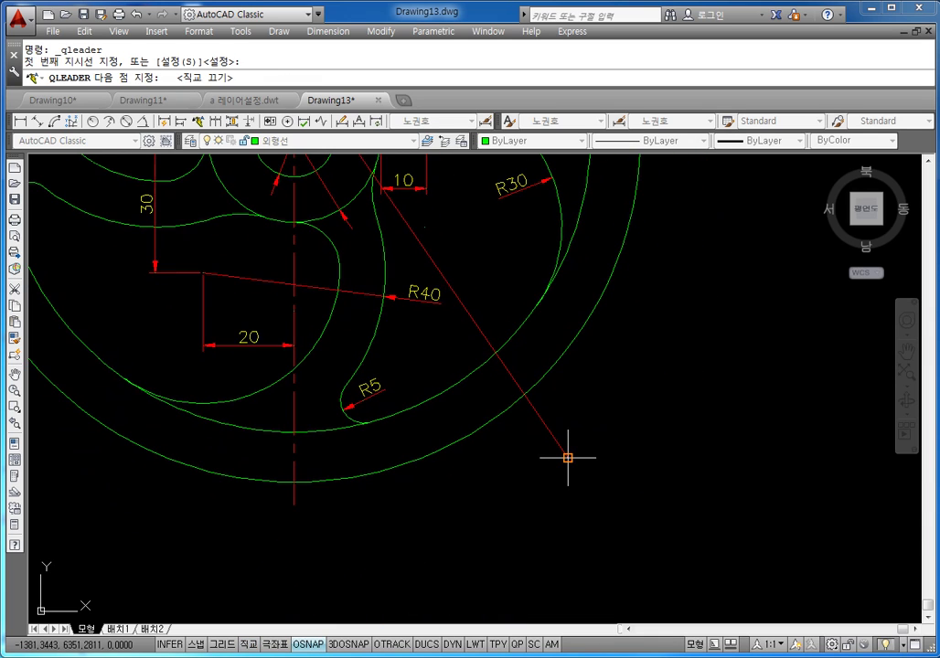
pyautogui.click(568, 457)
pyautogui.press('Return')
pyautogui.press('Return')
pyautogui.press('Return')
pyautogui.write('5x2.5 KEYWAY')
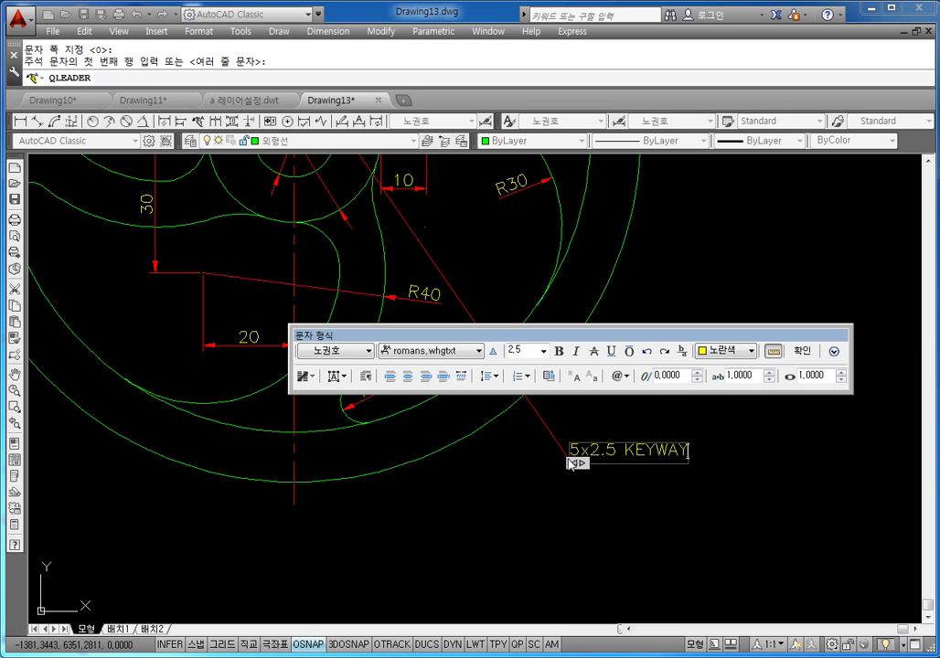
# Finish the leader note '5x2.5 KEYWAY' and zoom to the whole drawing
pyautogui.click(808, 355)
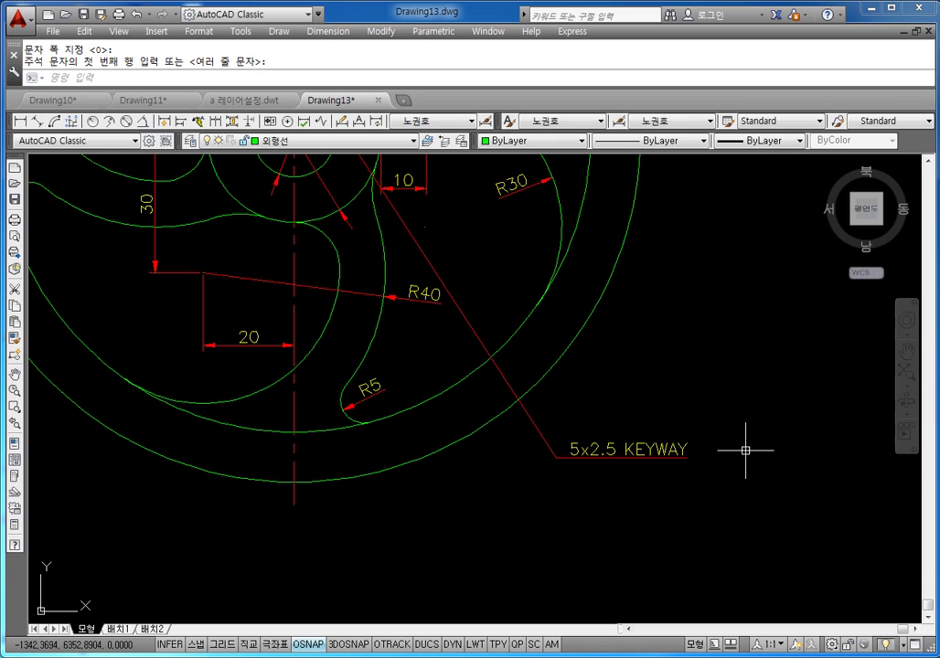
pyautogui.scroll(-2, 650, 343)
pyautogui.moveTo(650, 342); pyautogui.dragTo(648, 448, button='middle')
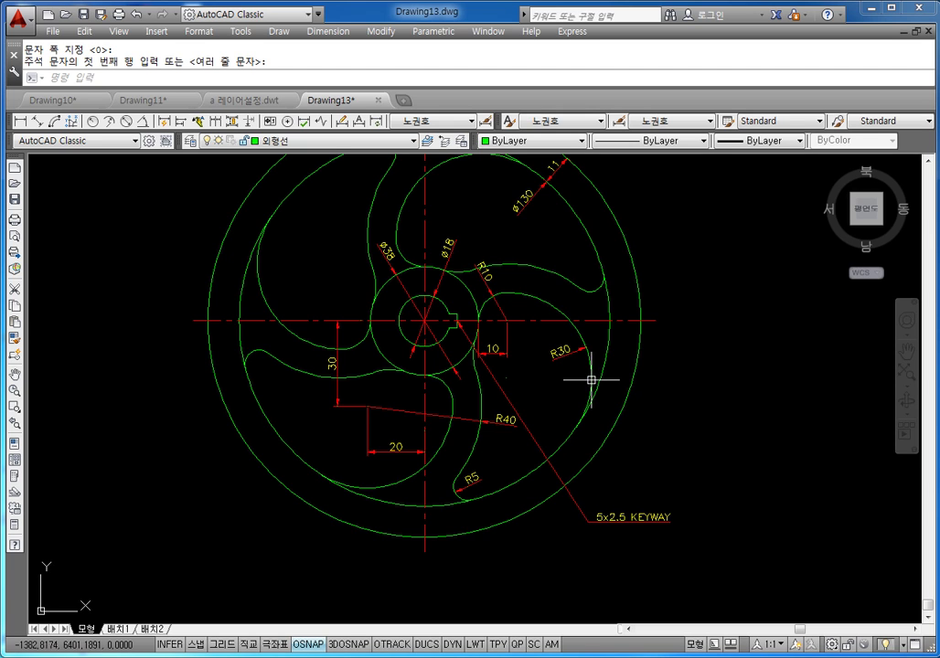
pyautogui.scroll(-2, 593, 378)
pyautogui.moveTo(591, 376); pyautogui.dragTo(517, 388, button='middle')
pyautogui.scroll(2, 499, 324)
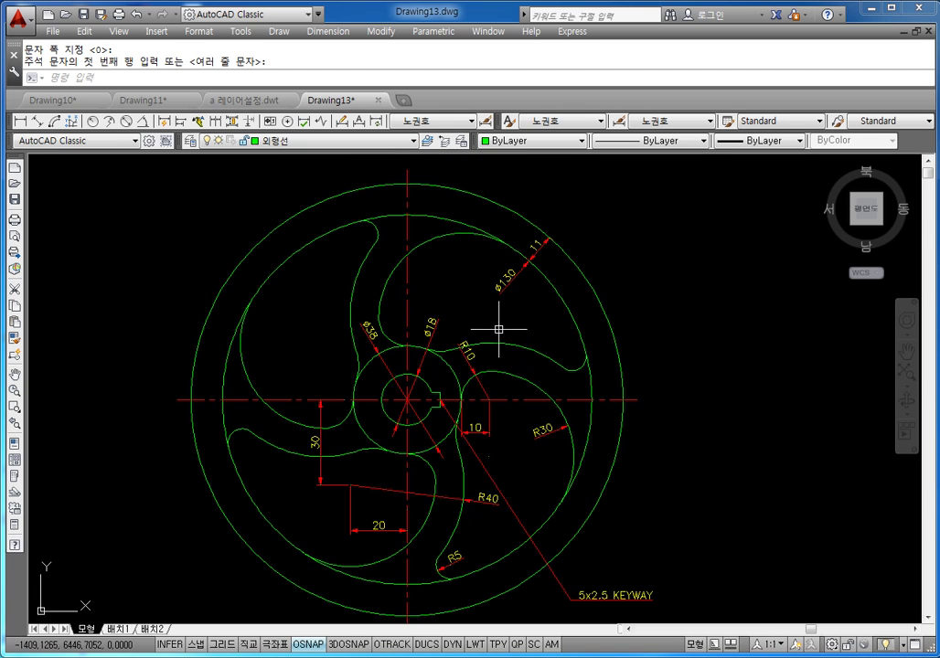
pyautogui.middleClick(546, 310)
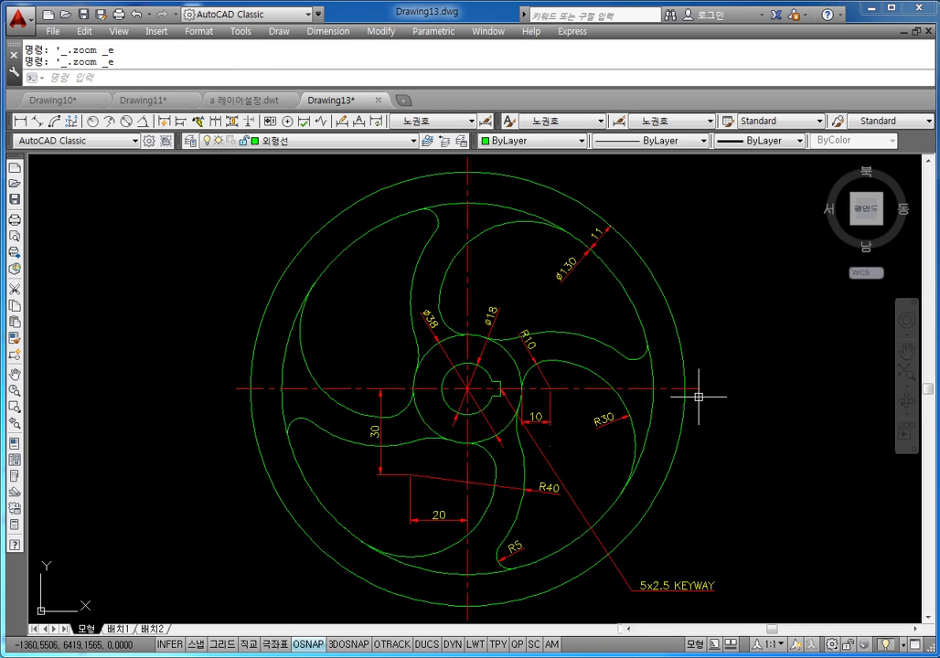